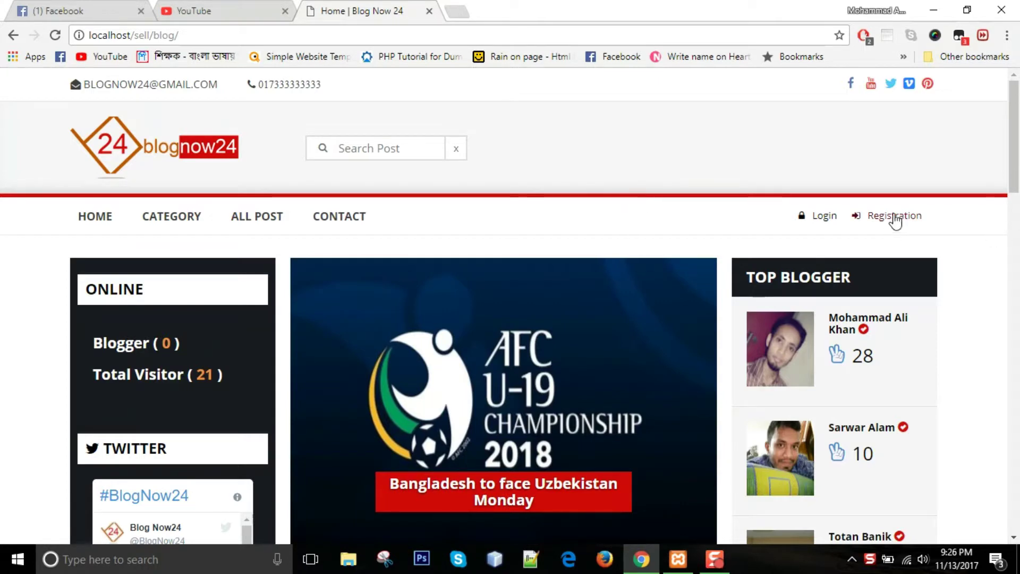
# - Open the login page, switch to the Registration form and look over its fields
pyautogui.click(835, 218)
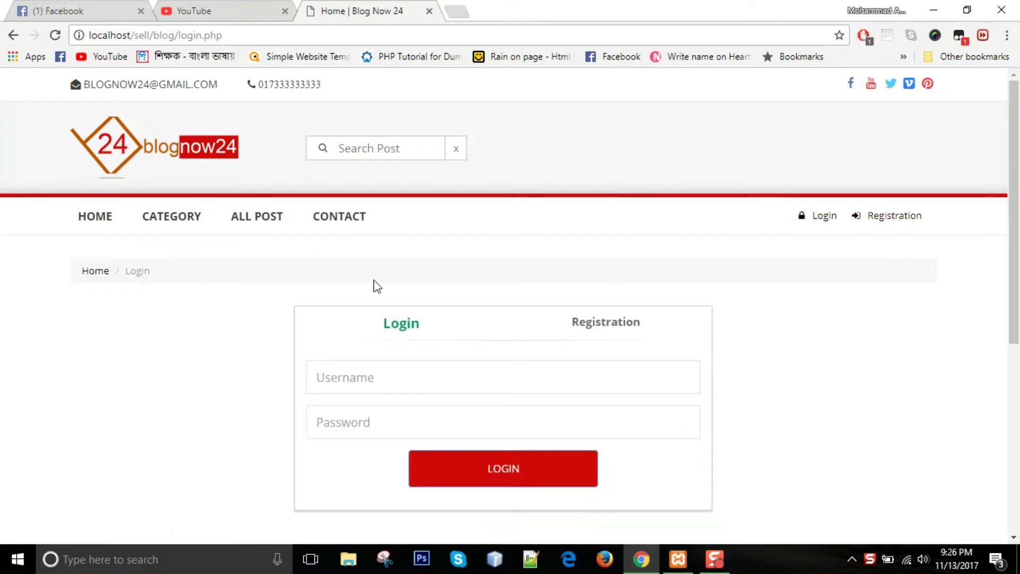
pyautogui.click(605, 323)
pyautogui.scroll(-3, 416, 270)
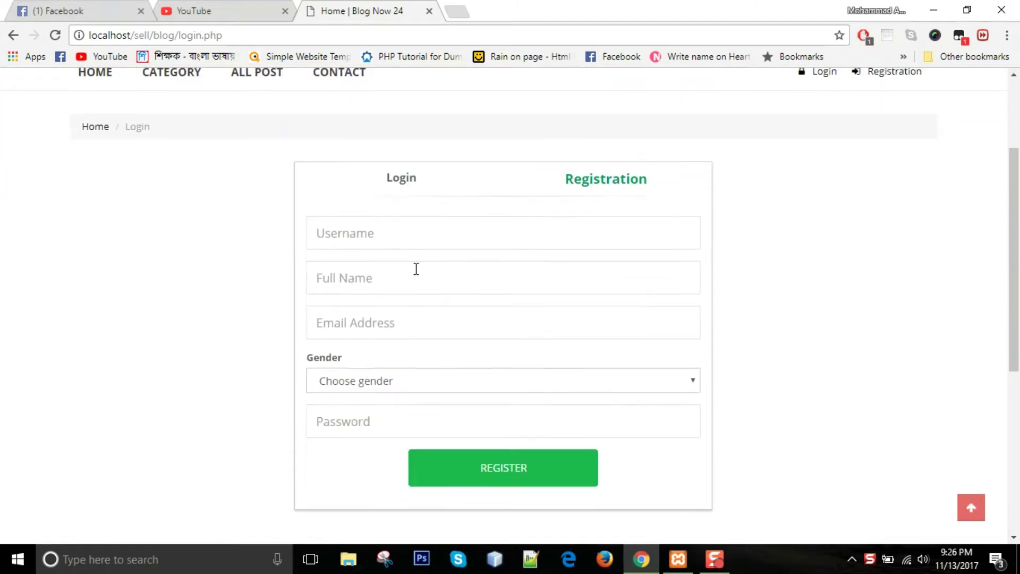
pyautogui.click(397, 229)
pyautogui.click(385, 271)
pyautogui.click(387, 314)
pyautogui.click(413, 373)
pyautogui.click(232, 293)
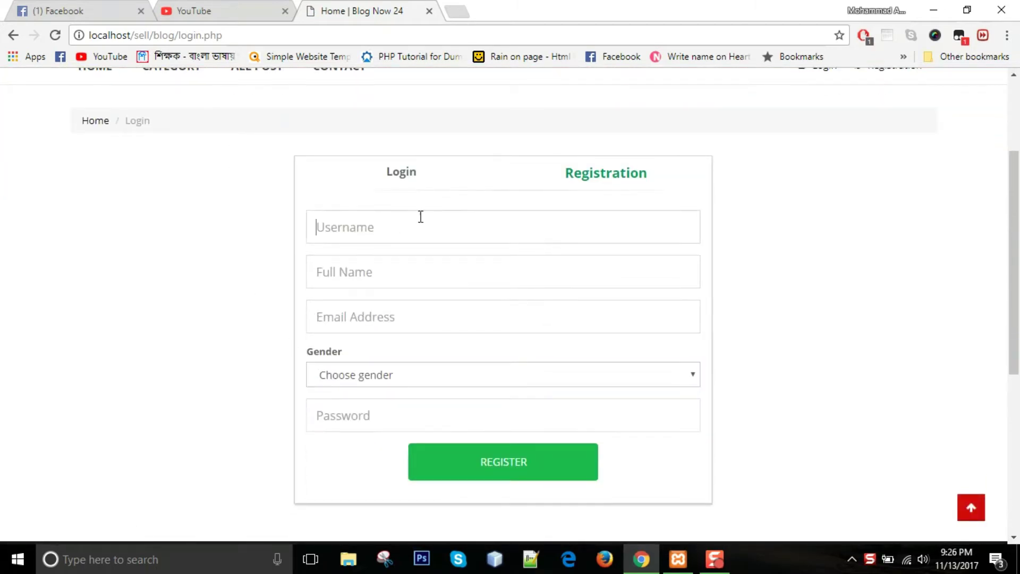
# - Fill in the username, e-mail, Male gender and a password, then register the account
pyautogui.click(420, 217)
pyautogui.write('demodemo')
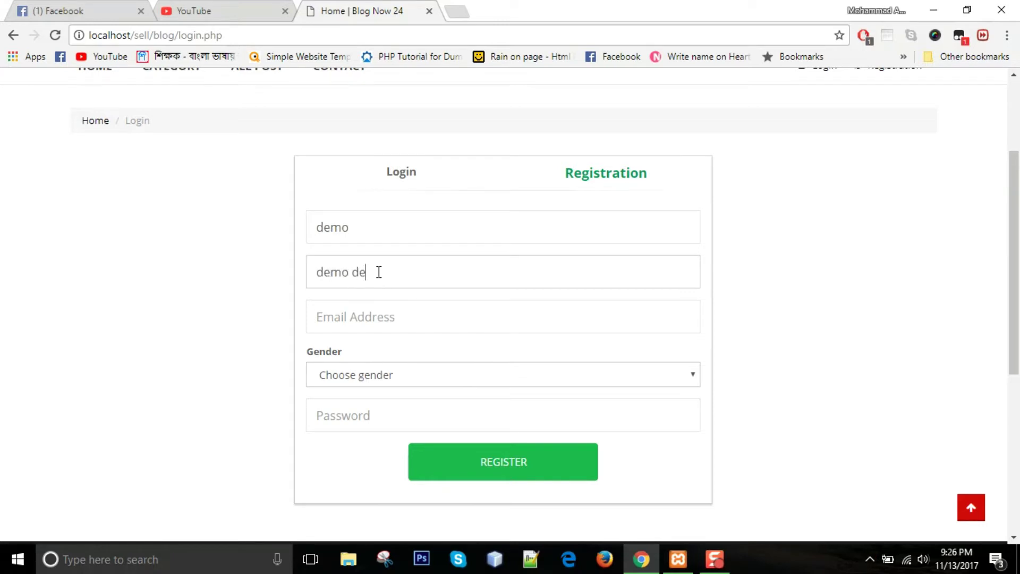
pyautogui.click(413, 313)
pyautogui.write('demo@demo.com')
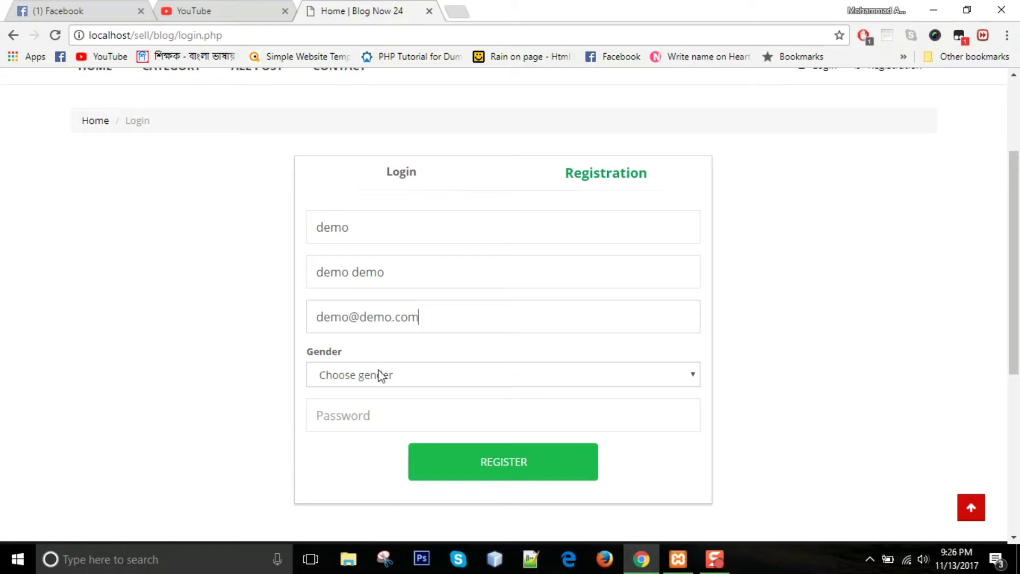
pyautogui.click(380, 375)
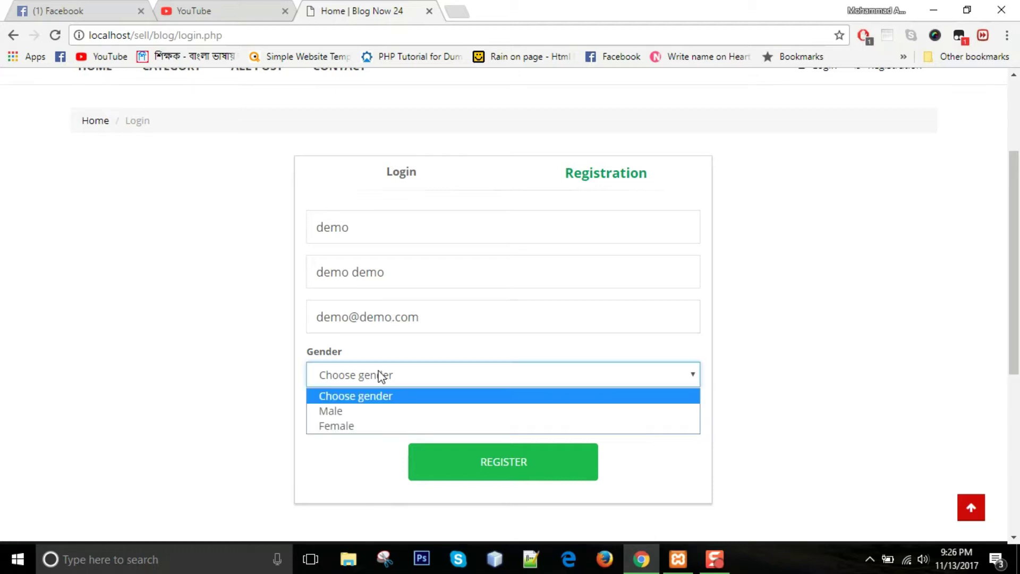
pyautogui.click(347, 410)
pyautogui.click(406, 422)
pyautogui.write('de')
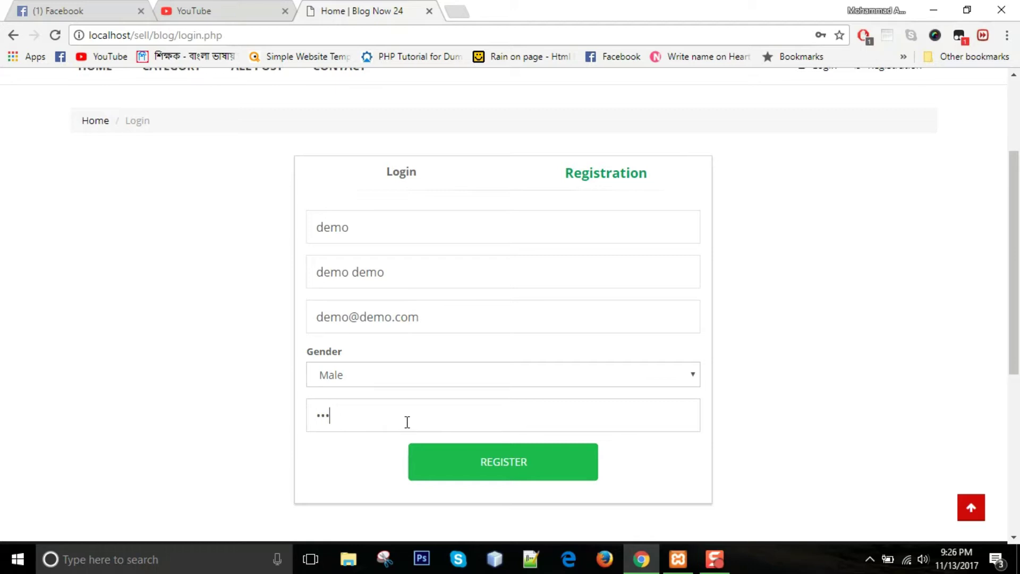
pyautogui.click(512, 473)
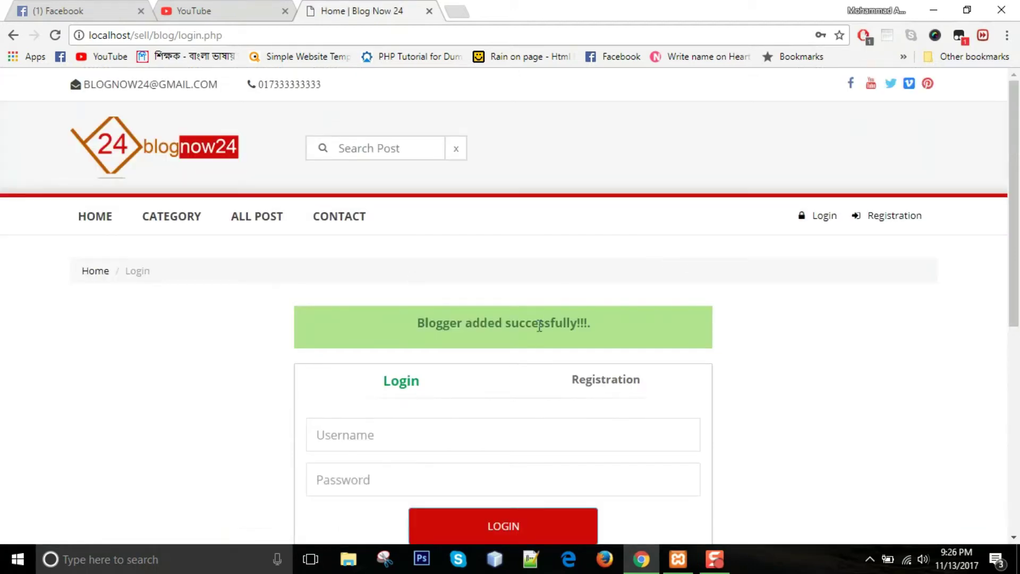
# - Enter the new username from the autofill suggestion and copy it
pyautogui.scroll(-2, 505, 212)
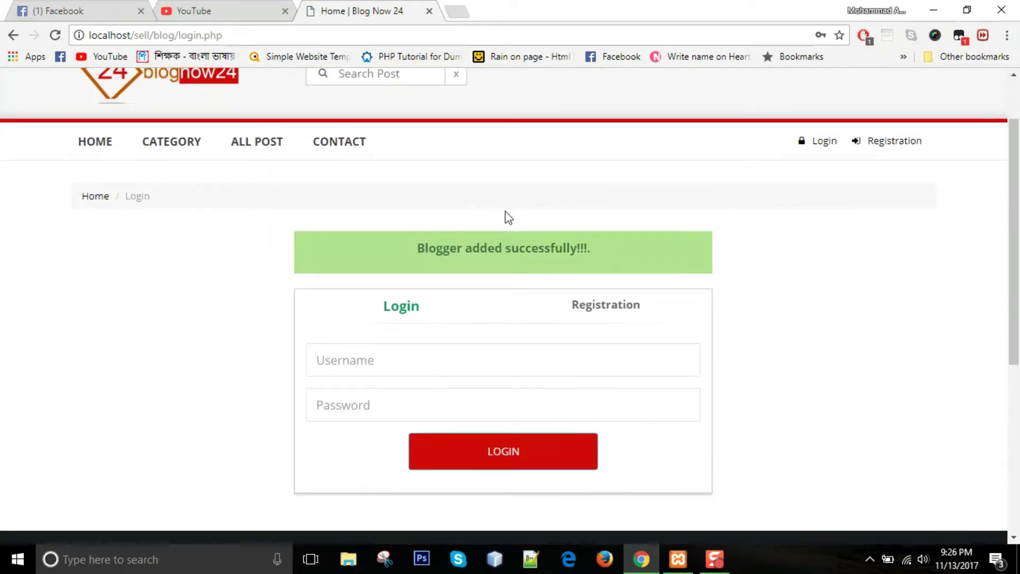
pyautogui.click(404, 365)
pyautogui.write('demo')
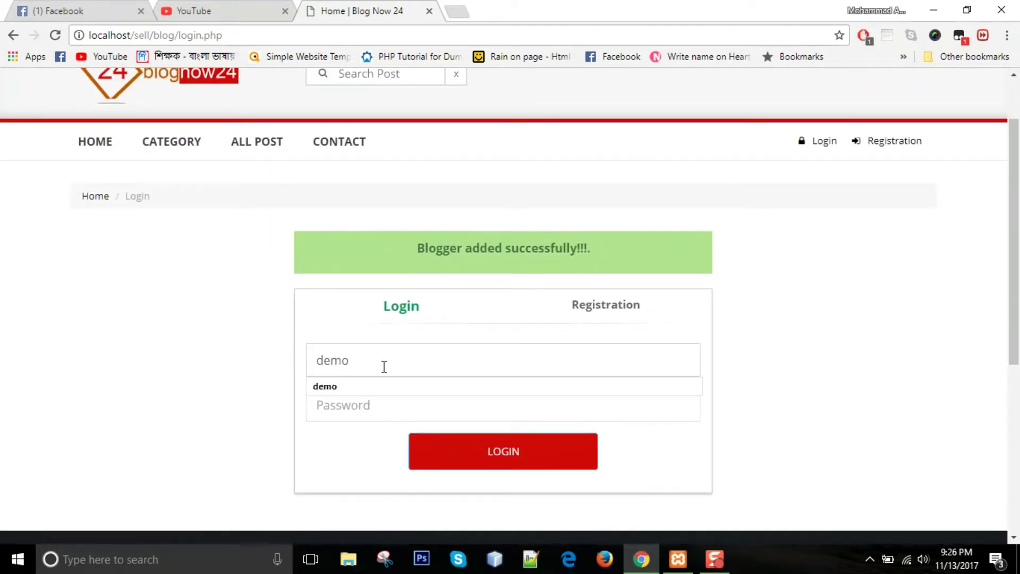
pyautogui.click(371, 387)
pyautogui.doubleClick(375, 369)
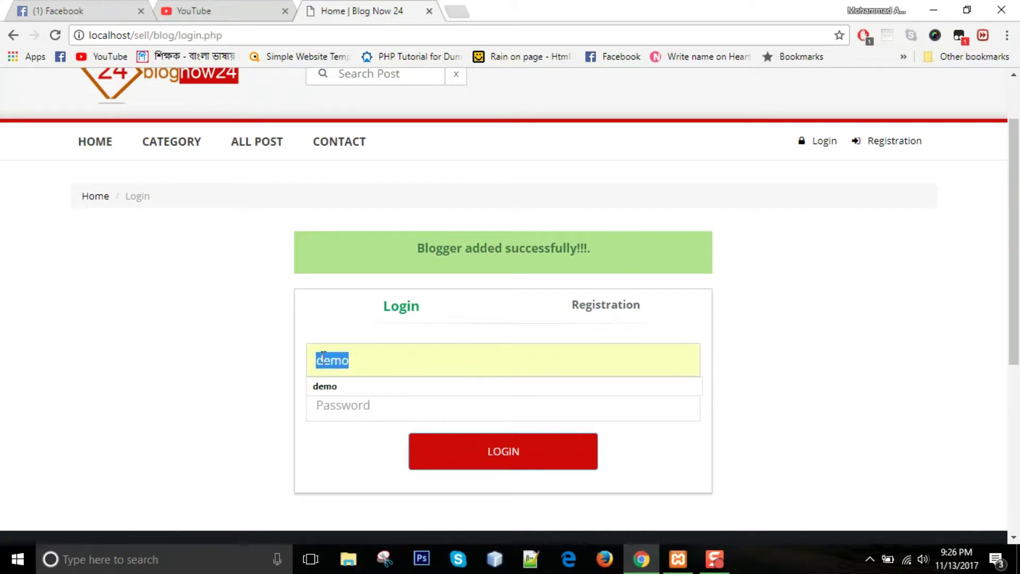
pyautogui.rightClick(333, 371)
pyautogui.click(399, 161)
# - Paste the username as the password and log in to the blogger's profile
pyautogui.click(360, 410)
pyautogui.rightClick(360, 408)
pyautogui.click(399, 270)
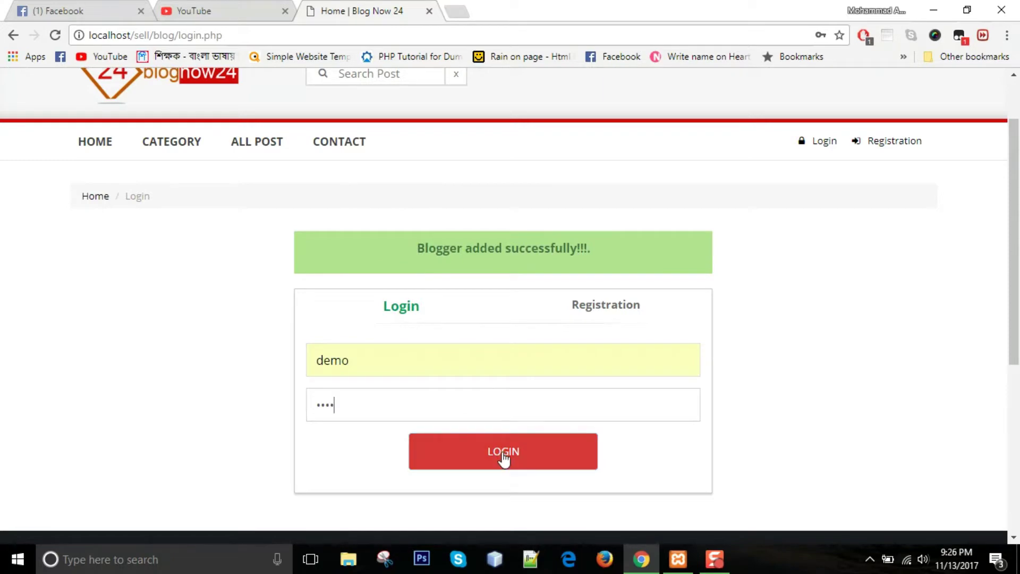
pyautogui.click(503, 452)
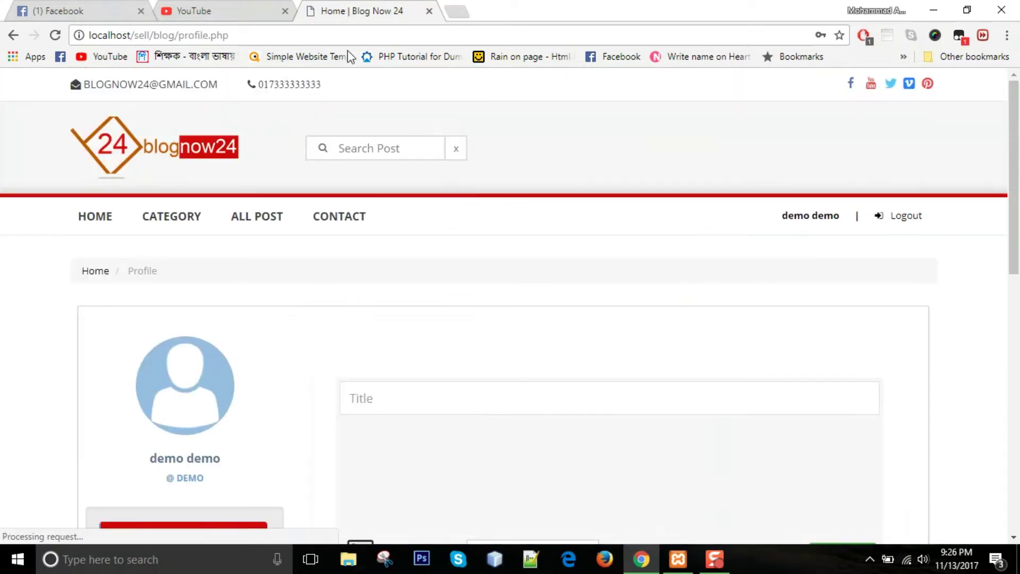
pyautogui.scroll(-5, 610, 254)
pyautogui.scroll(4, 22, 271)
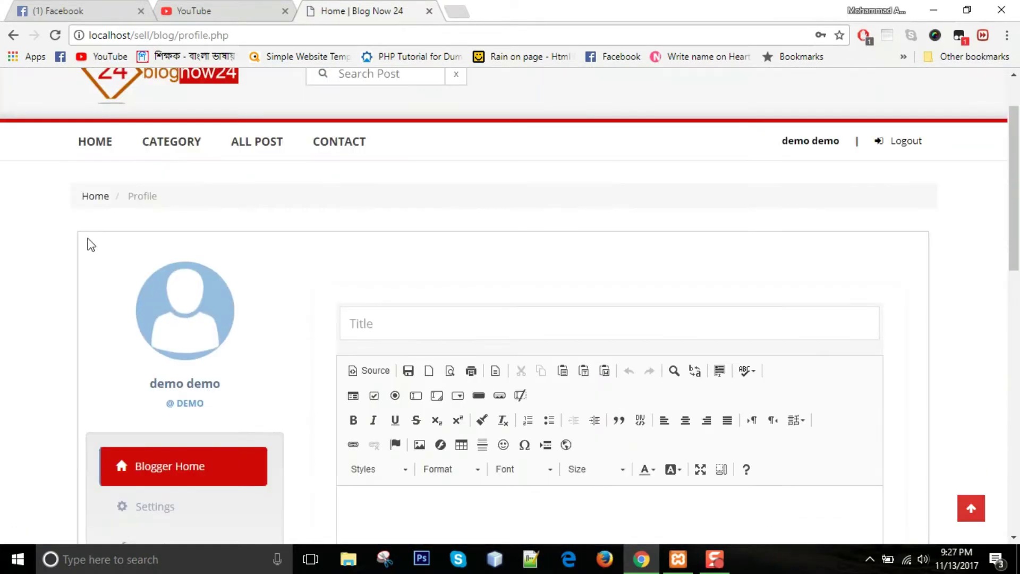
pyautogui.scroll(-3, 245, 313)
# - Open the profile Settings and fill in About me as demo
pyautogui.click(175, 359)
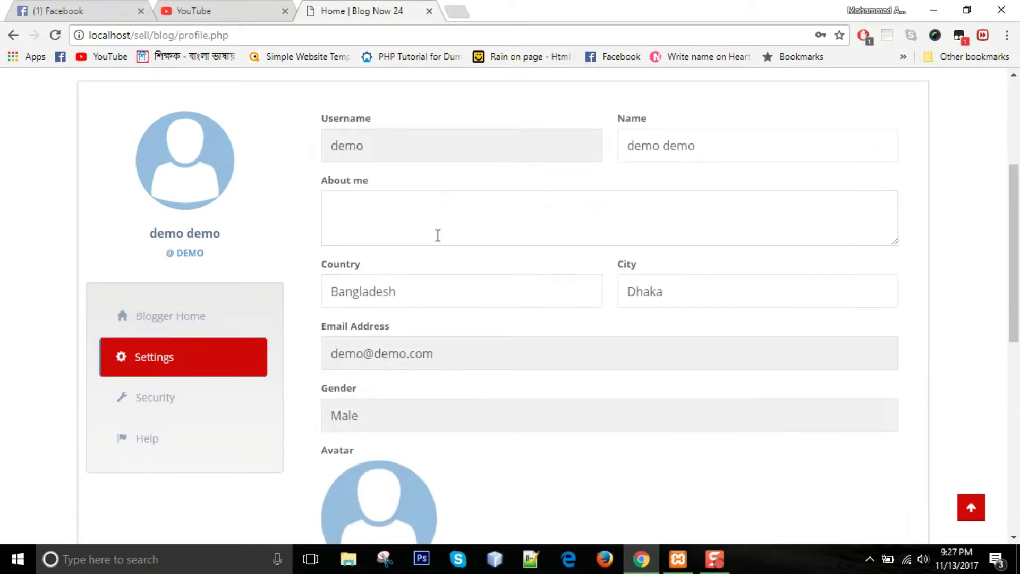
pyautogui.click(423, 226)
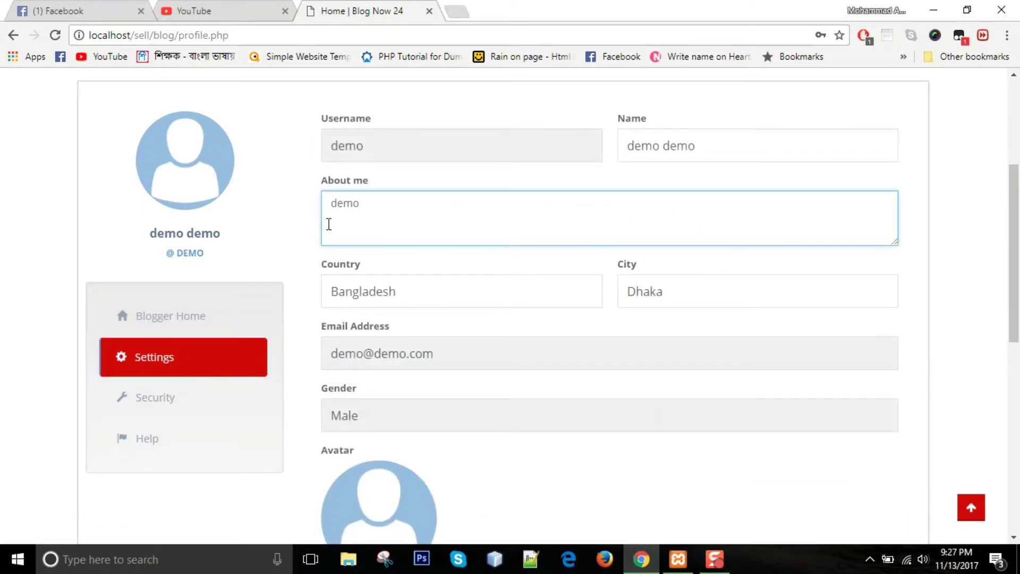
pyautogui.click(401, 293)
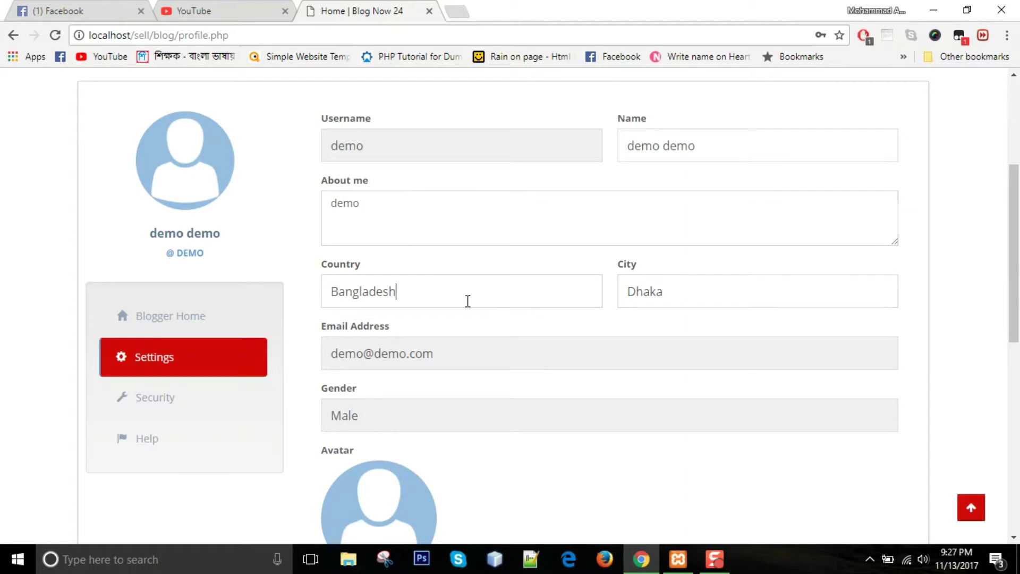
# - Pick the blog illustration from Downloads as the avatar and update the profile
pyautogui.scroll(-1, 467, 301)
pyautogui.scroll(3, 424, 288)
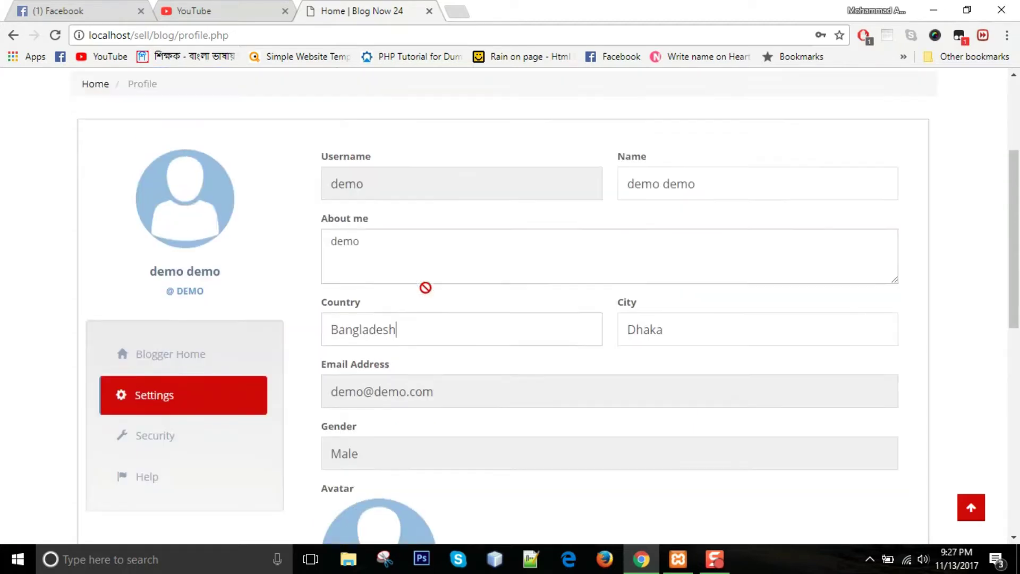
pyautogui.scroll(-1, 448, 271)
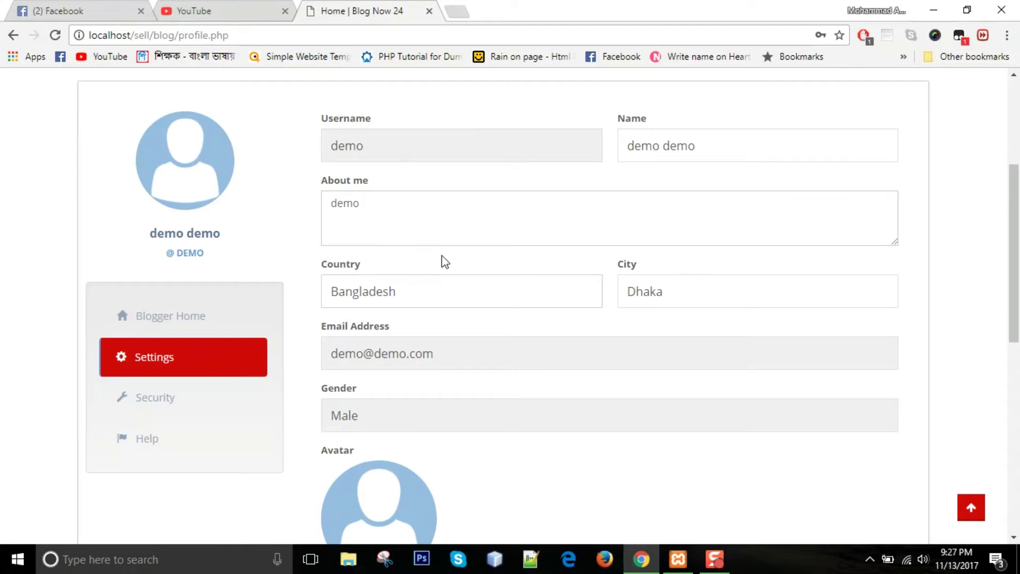
pyautogui.scroll(-2, 442, 260)
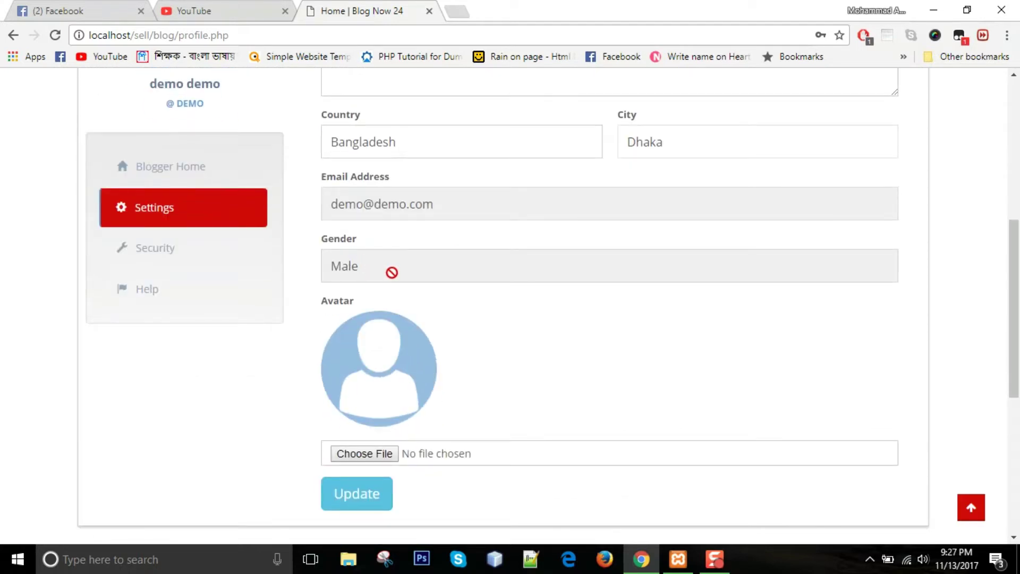
pyautogui.scroll(3, 391, 272)
pyautogui.scroll(-1, 363, 186)
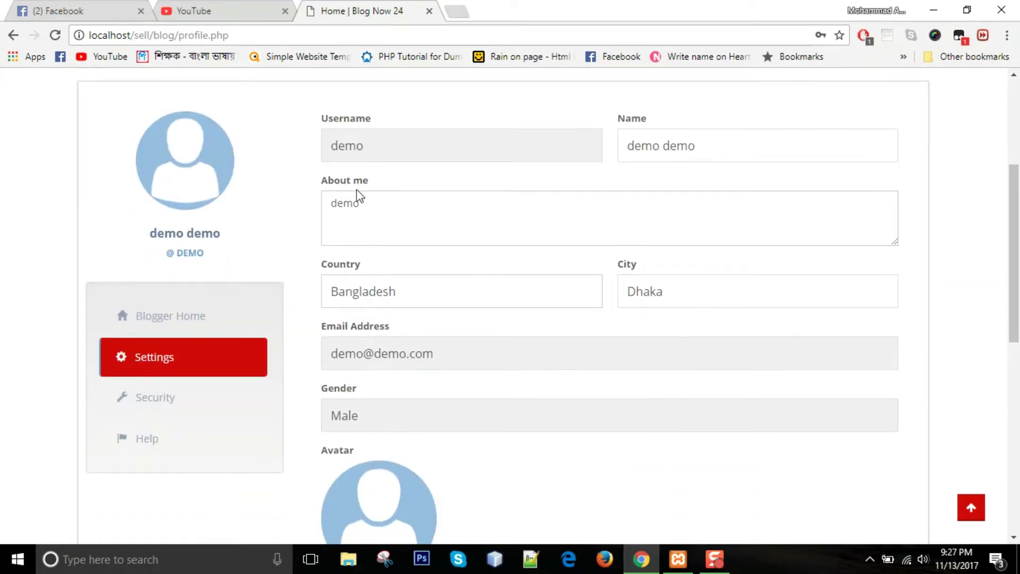
pyautogui.scroll(-2, 357, 197)
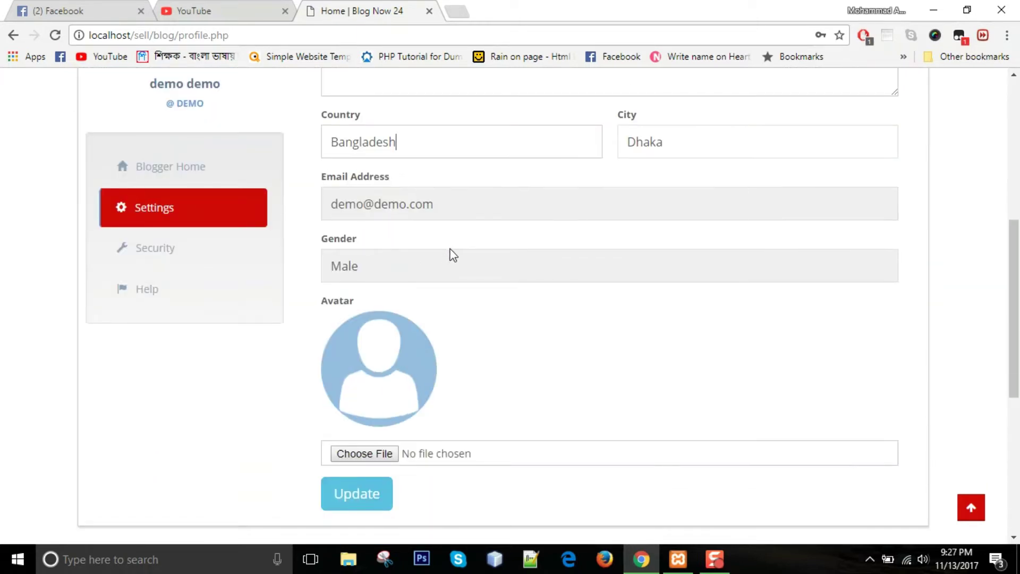
pyautogui.scroll(-2, 452, 255)
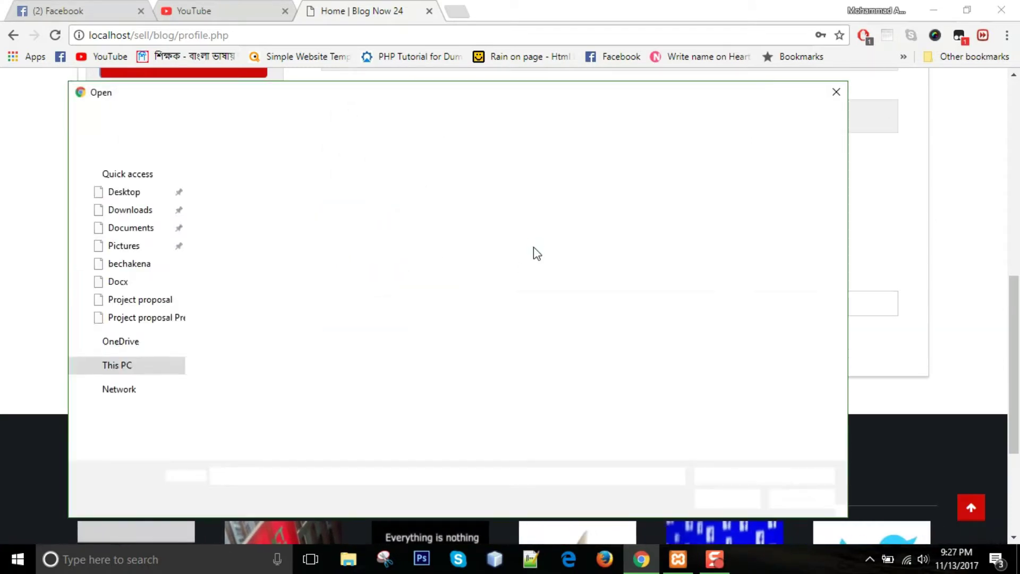
pyautogui.click(137, 300)
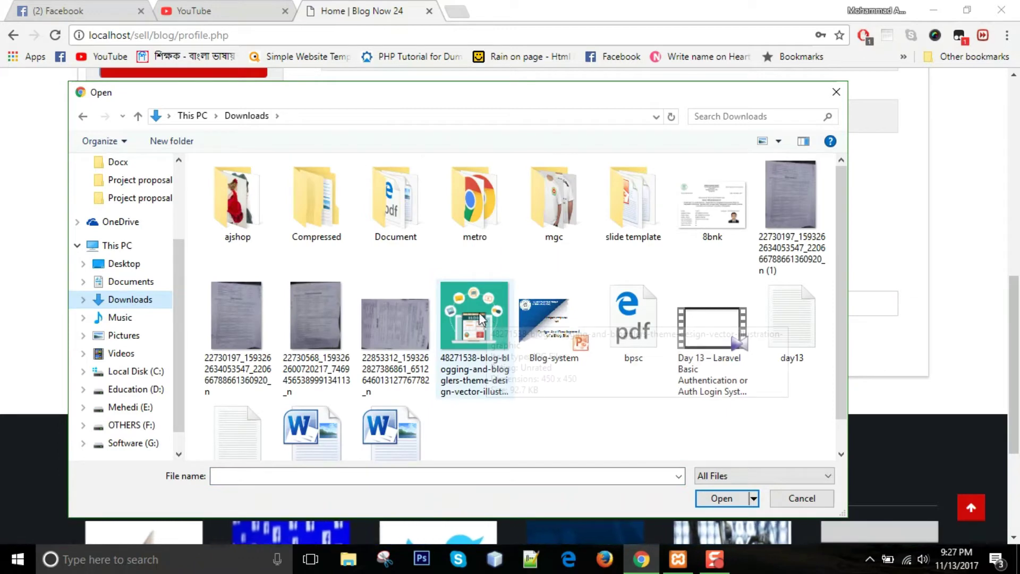
pyautogui.doubleClick(471, 326)
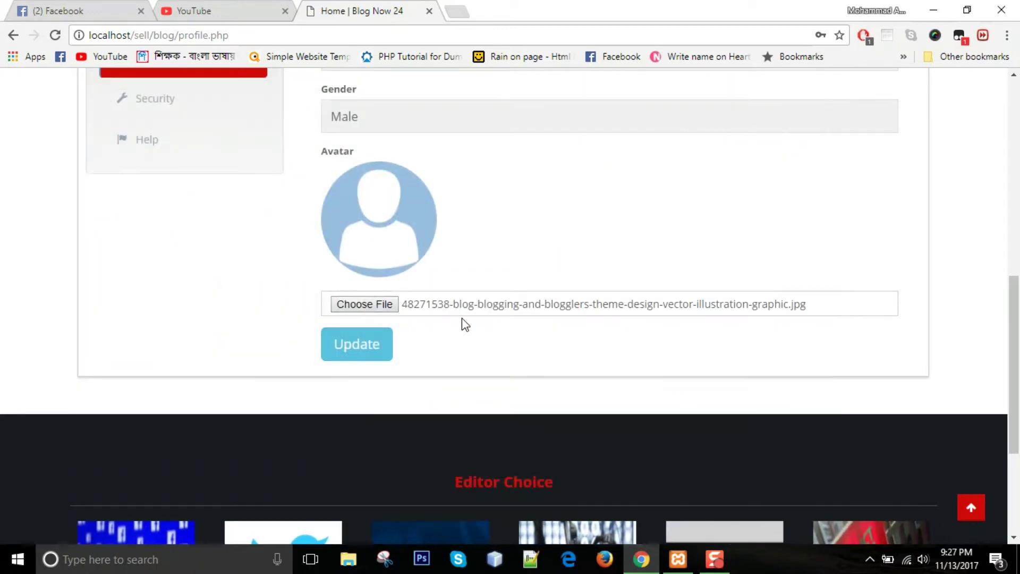
pyautogui.click(352, 344)
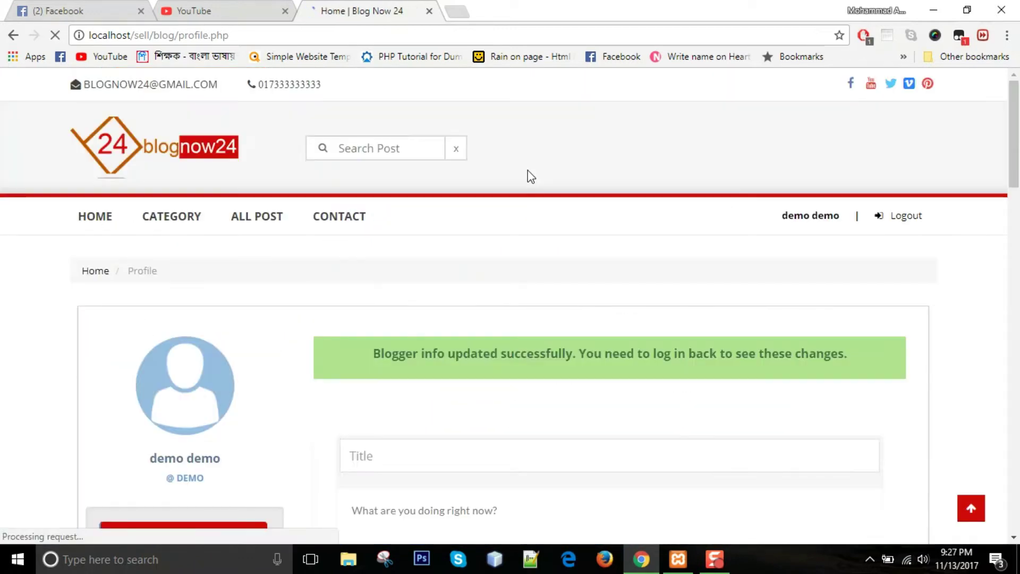
# - Log out, then log back in with the saved username and pasted password
pyautogui.scroll(-1, 100, 317)
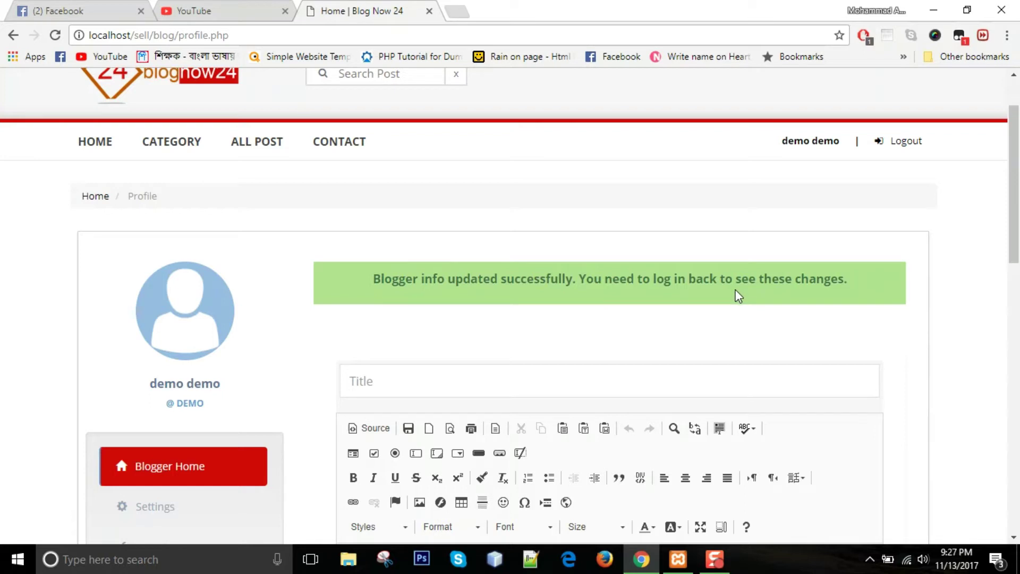
pyautogui.click(906, 141)
pyautogui.click(376, 377)
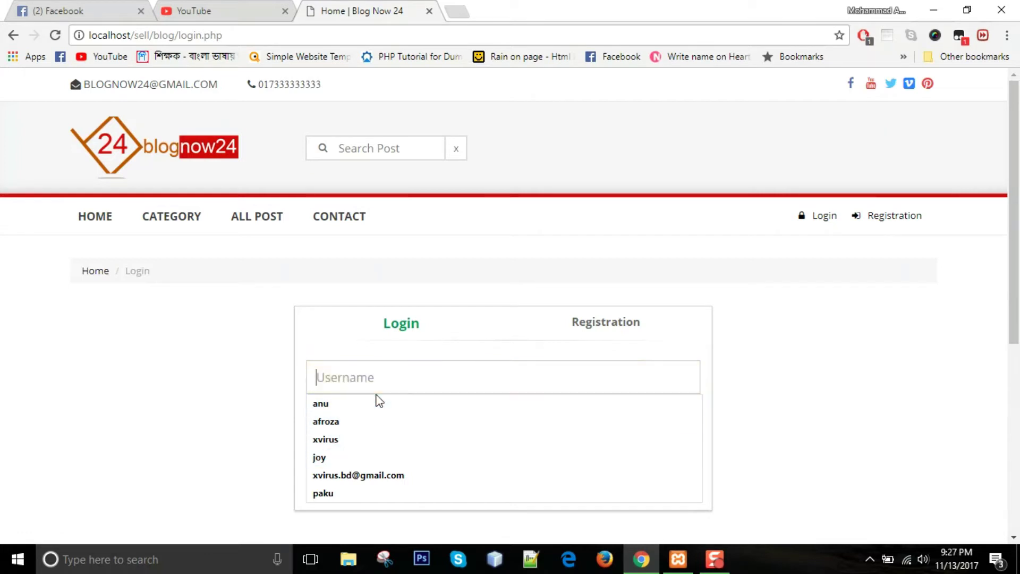
pyautogui.write('d')
pyautogui.click(376, 402)
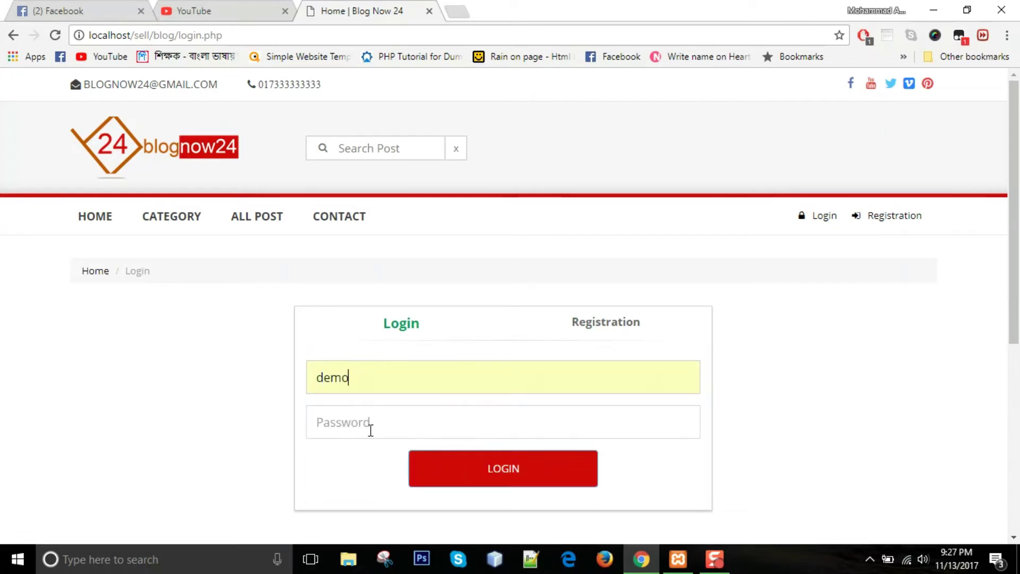
pyautogui.rightClick(409, 416)
pyautogui.click(446, 280)
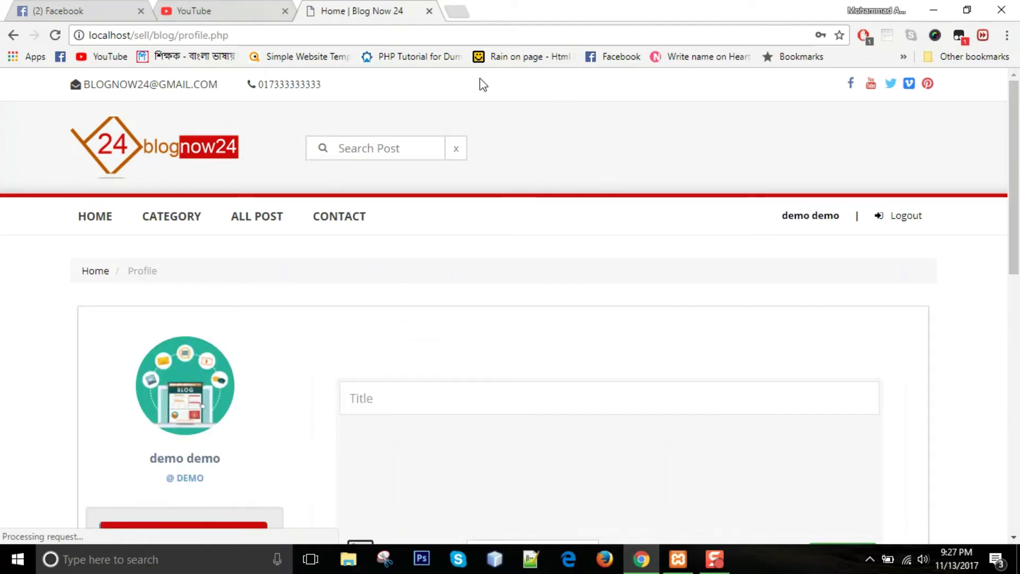
pyautogui.scroll(-3, 283, 285)
# - Return to the new post editor and look over the title, body and category fields
pyautogui.click(196, 440)
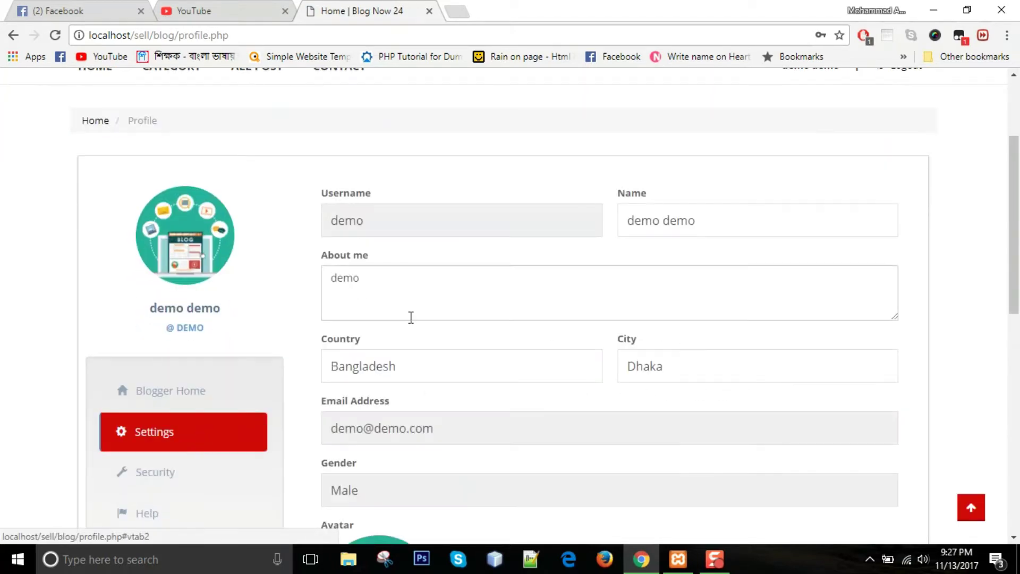
pyautogui.scroll(-3, 410, 316)
pyautogui.scroll(1, 656, 271)
pyautogui.scroll(3, 402, 331)
pyautogui.click(171, 456)
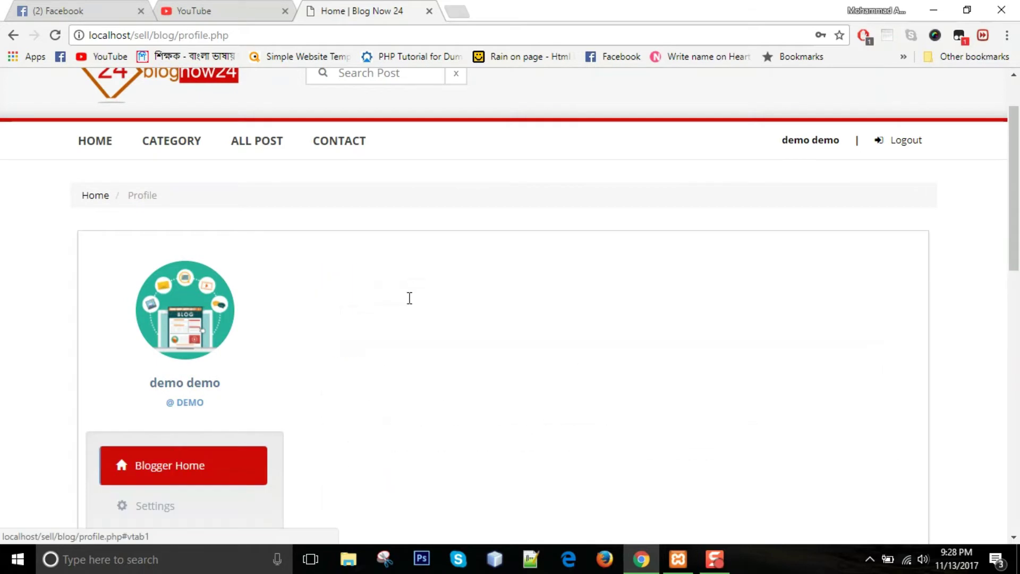
pyautogui.scroll(-3, 410, 296)
pyautogui.click(403, 165)
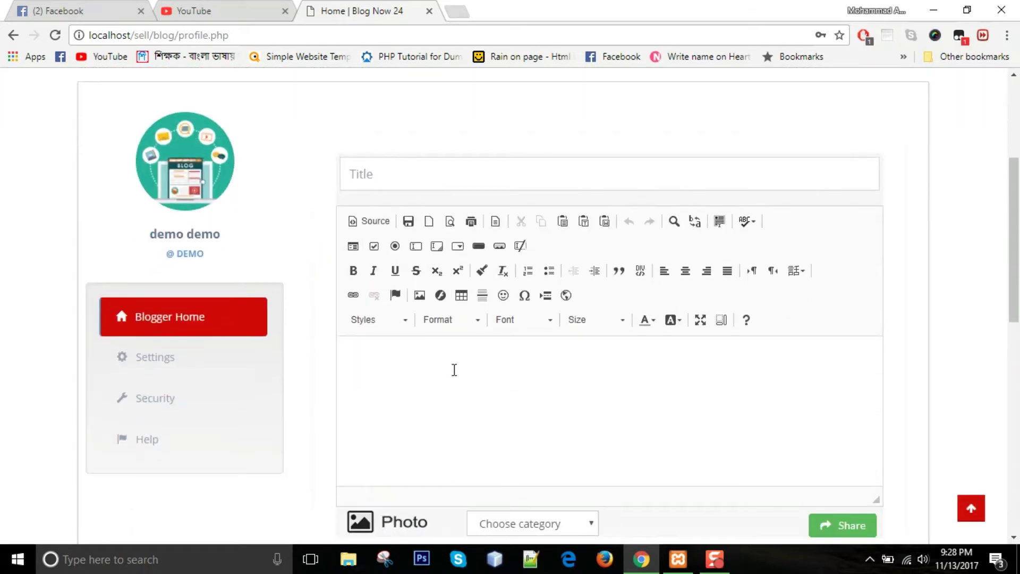
pyautogui.click(440, 380)
pyautogui.scroll(-1, 444, 372)
pyautogui.click(547, 455)
pyautogui.click(403, 346)
# - Enter the demo title and body text, giving the second-line demo a cyan background
pyautogui.write('demo')
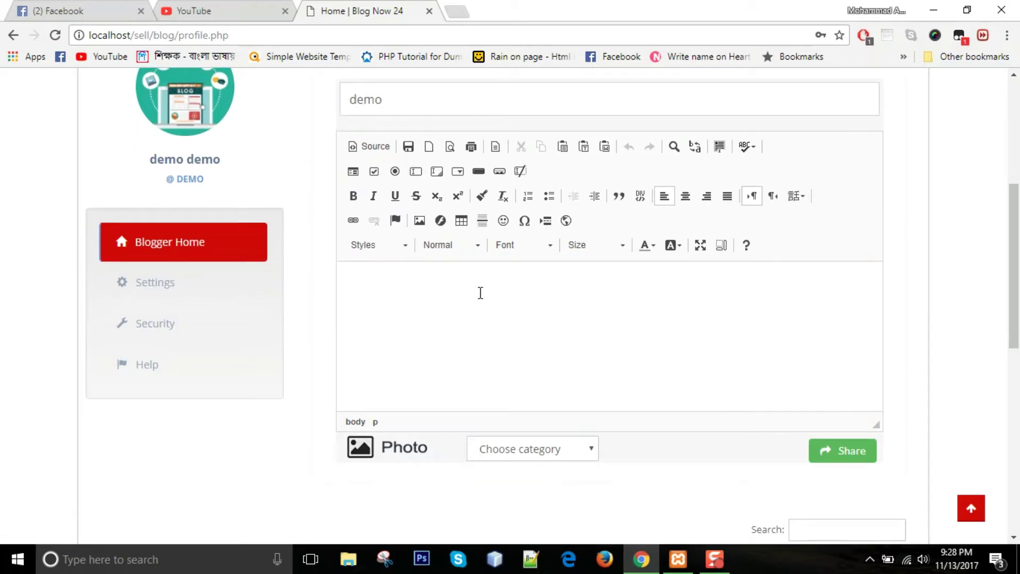
pyautogui.click(482, 299)
pyautogui.write('demo')
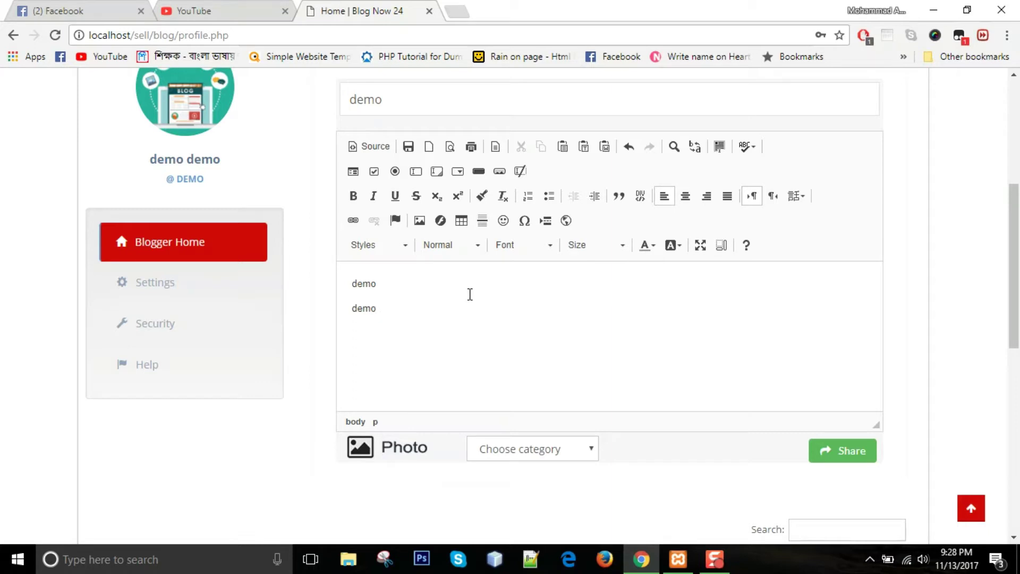
pyautogui.doubleClick(380, 308)
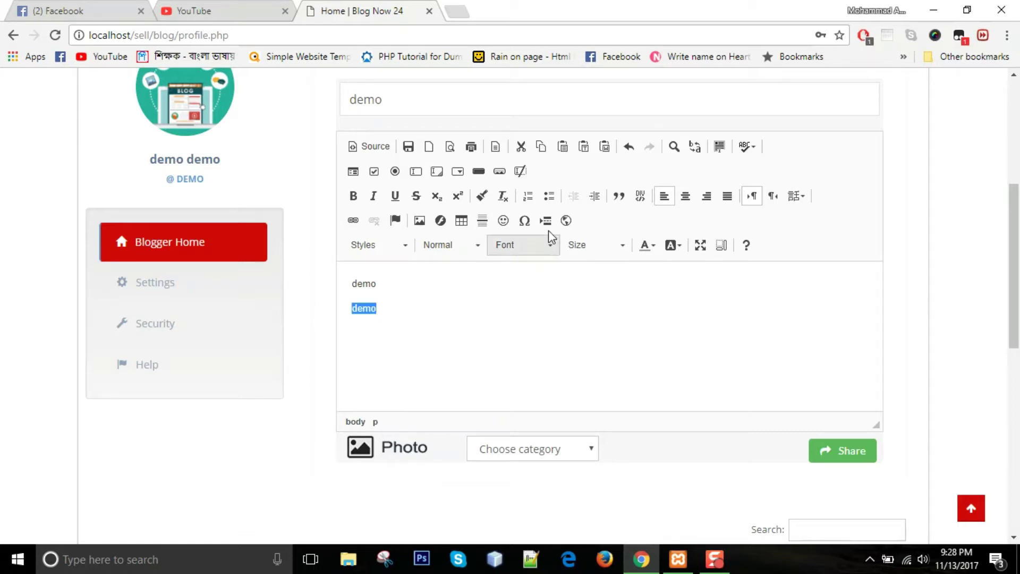
pyautogui.click(676, 247)
pyautogui.click(676, 302)
pyautogui.click(461, 310)
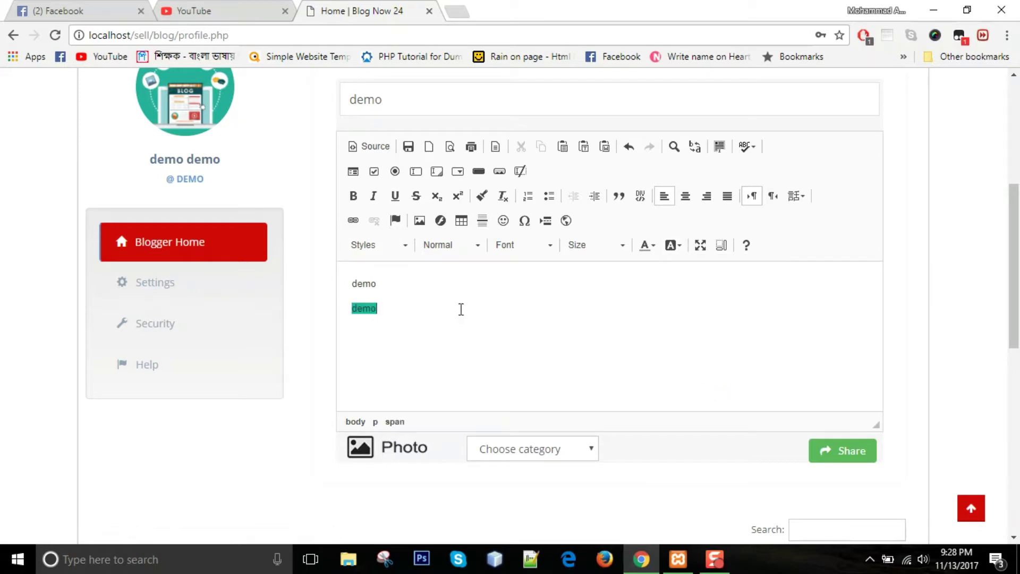
# - Colour the first line's word demo orange
pyautogui.doubleClick(393, 288)
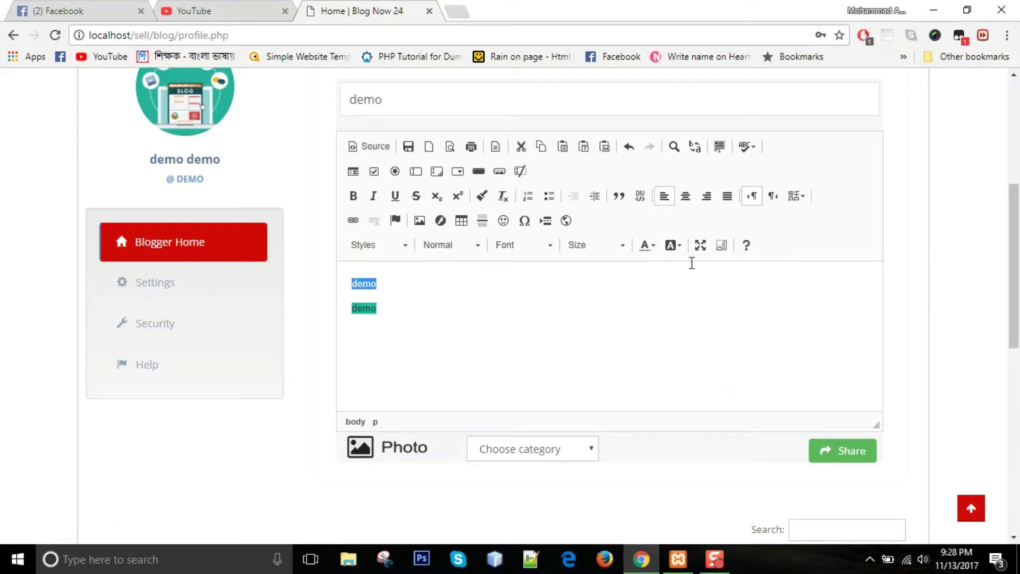
pyautogui.click(656, 250)
pyautogui.click(651, 332)
pyautogui.click(421, 336)
# - File the post under Lifestyle, attach the blog image as its photo, and share it
pyautogui.click(519, 457)
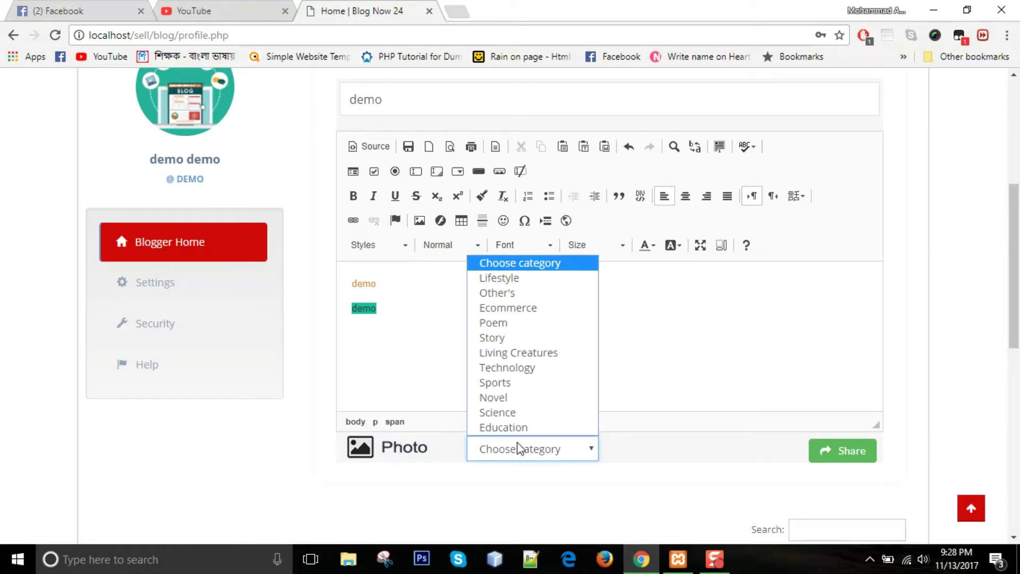
pyautogui.click(501, 278)
pyautogui.click(413, 448)
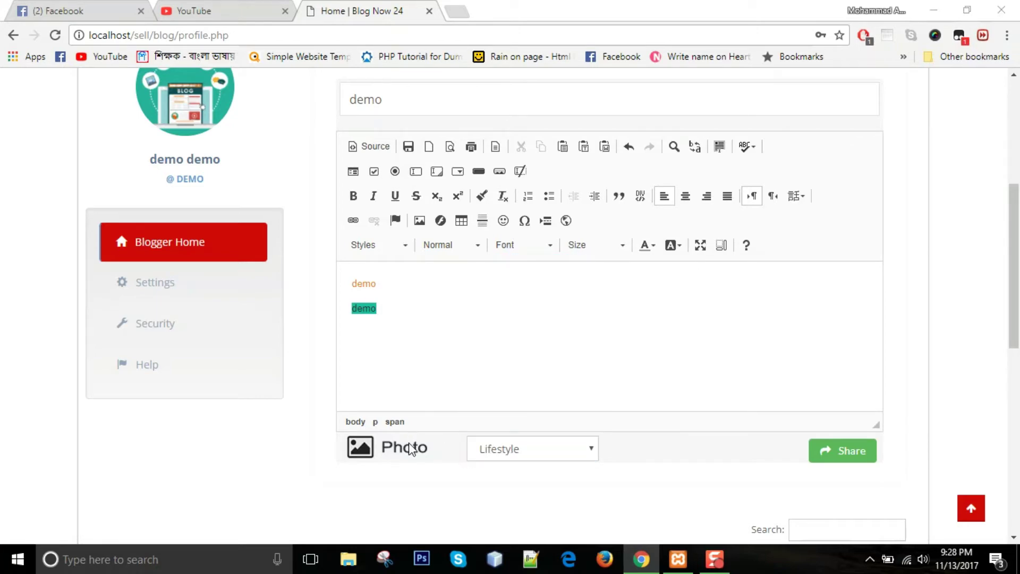
pyautogui.doubleClick(467, 315)
pyautogui.click(843, 450)
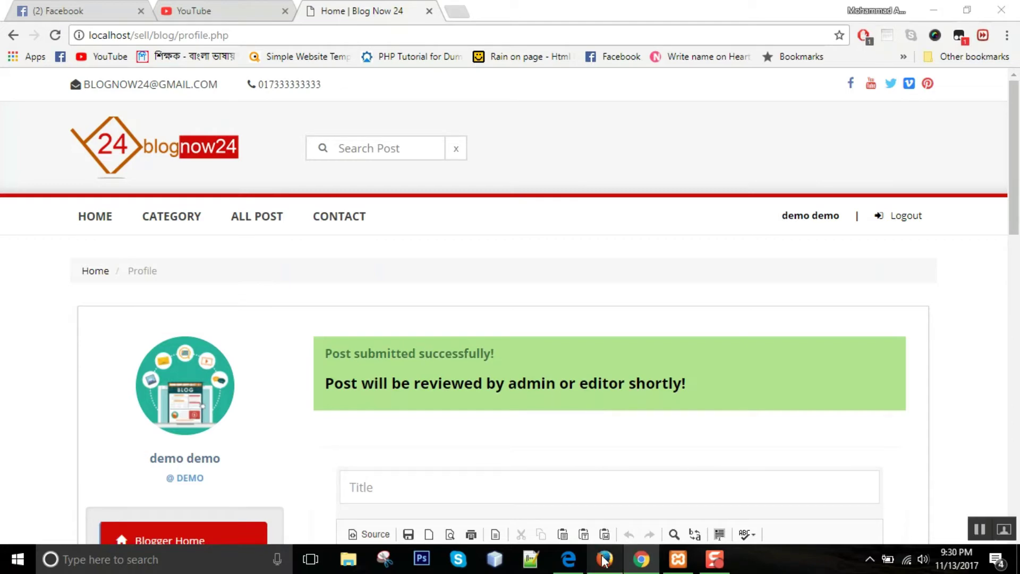
# - Log in to the Firefox admin panel with the admin credentials, declining to save the login
pyautogui.click(604, 559)
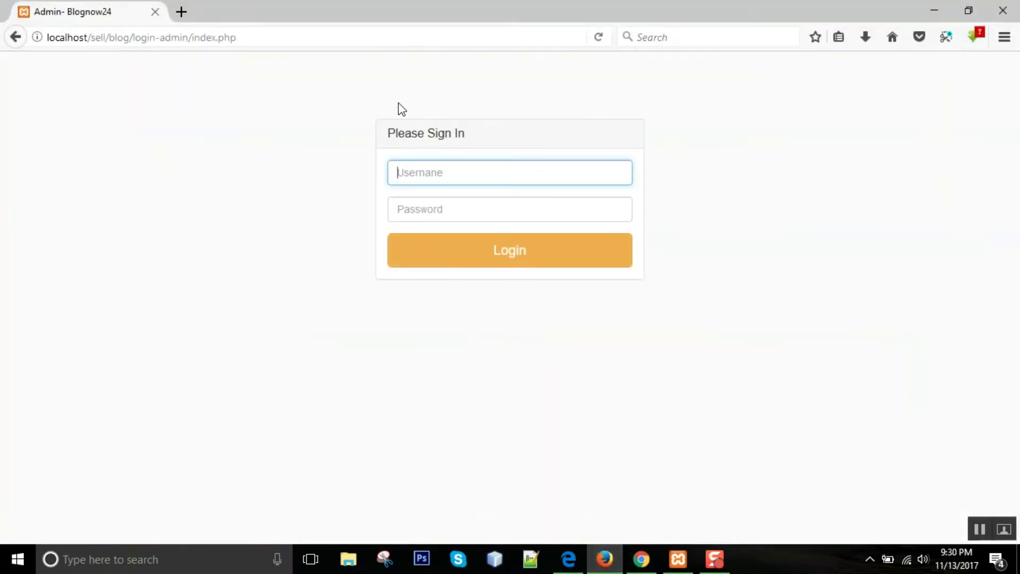
pyautogui.write('admin')
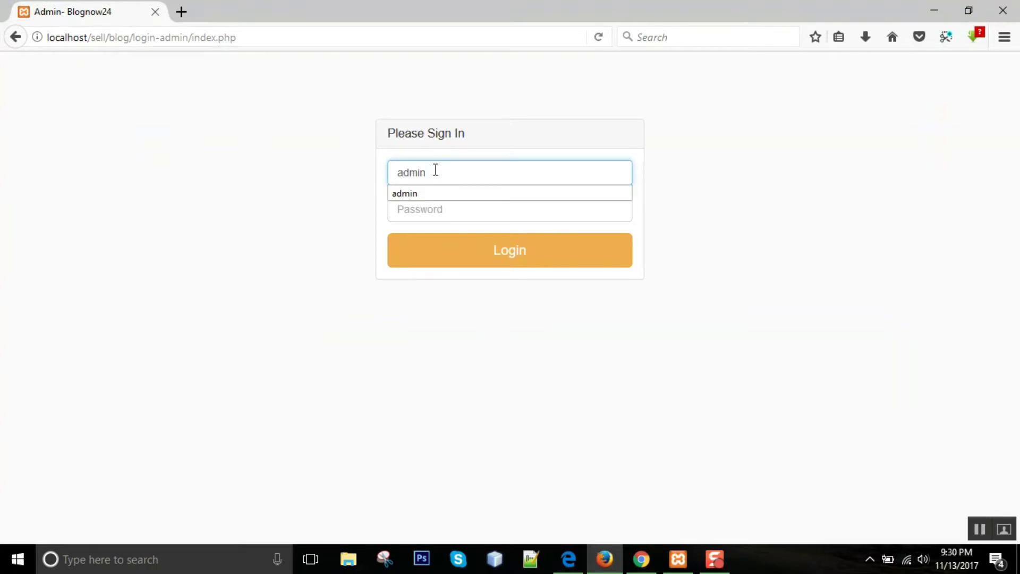
pyautogui.press('Tab')
pyautogui.write('a')
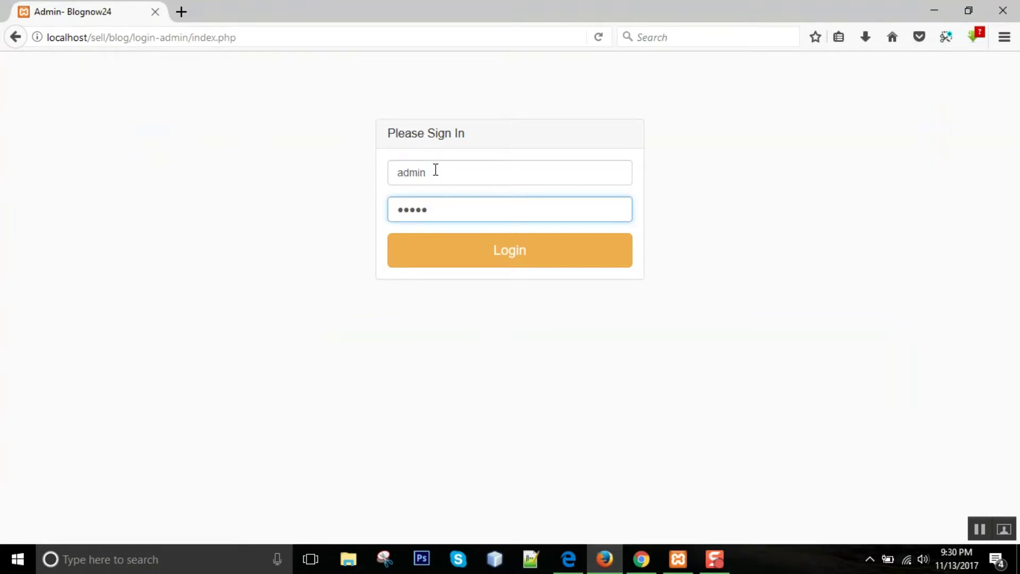
pyautogui.write('dmin')
pyautogui.click(499, 252)
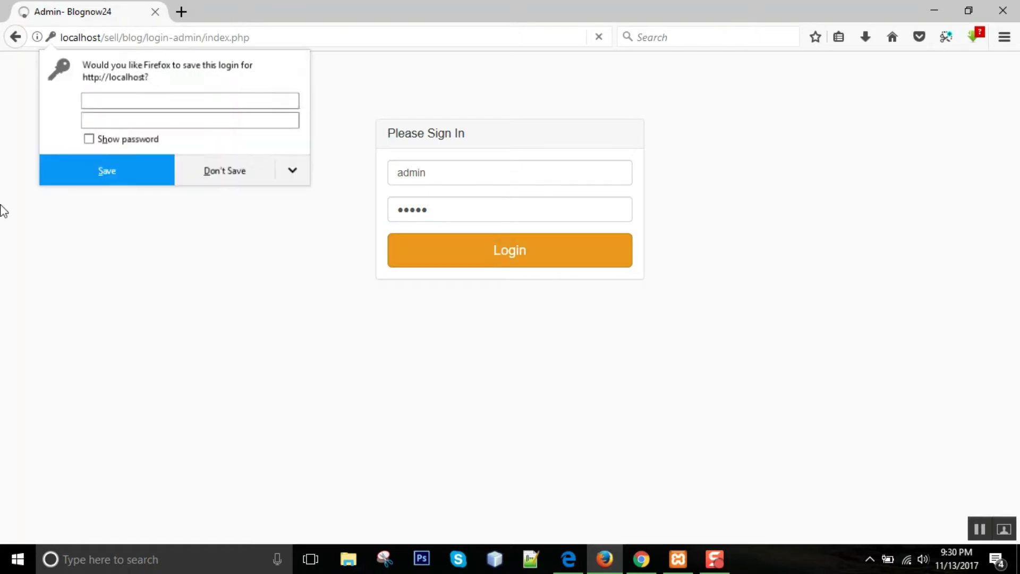
pyautogui.click(224, 171)
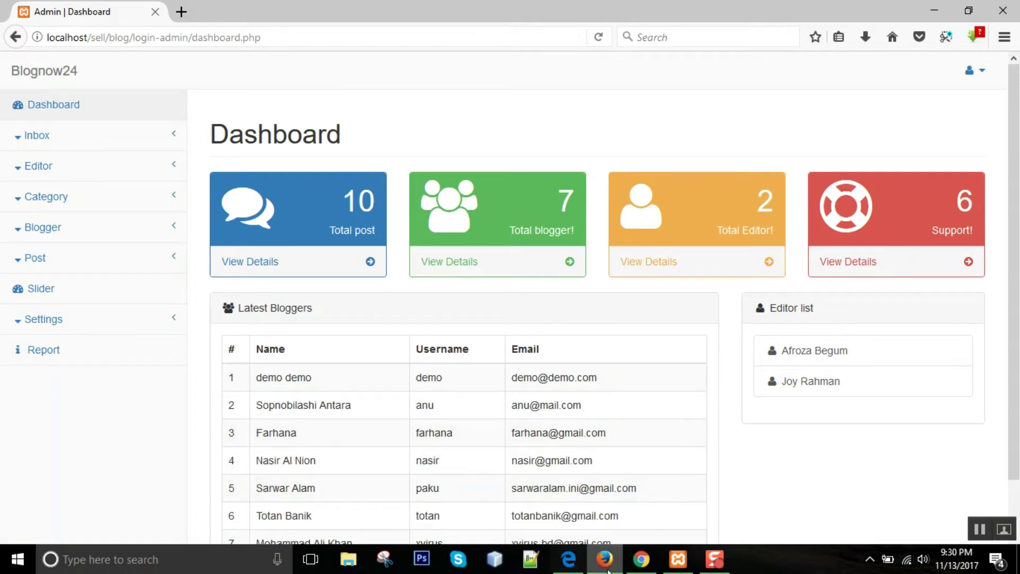
# - Open Post > Review inactive post to list the pending demo post
pyautogui.moveTo(642, 567)
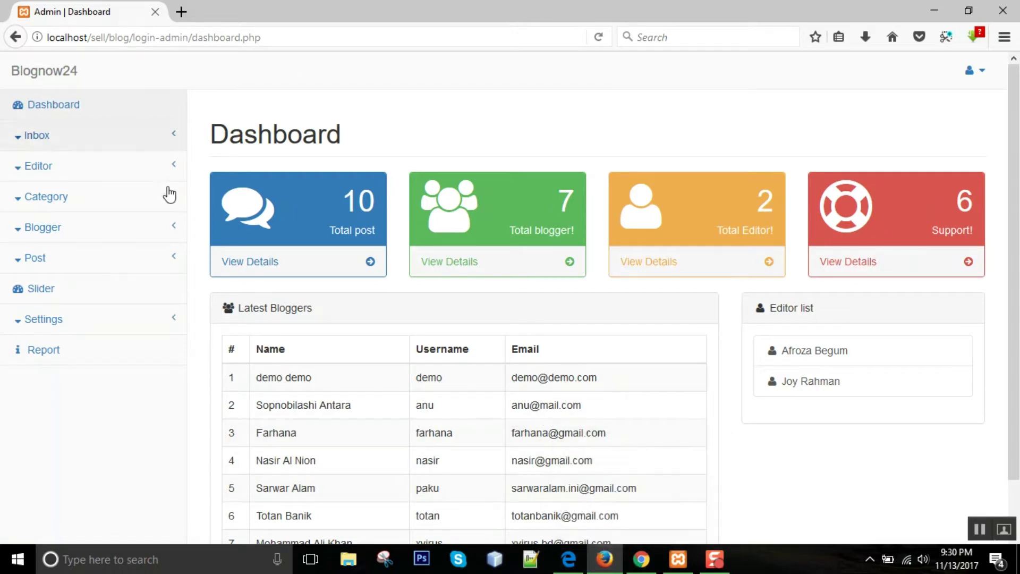
pyautogui.click(66, 260)
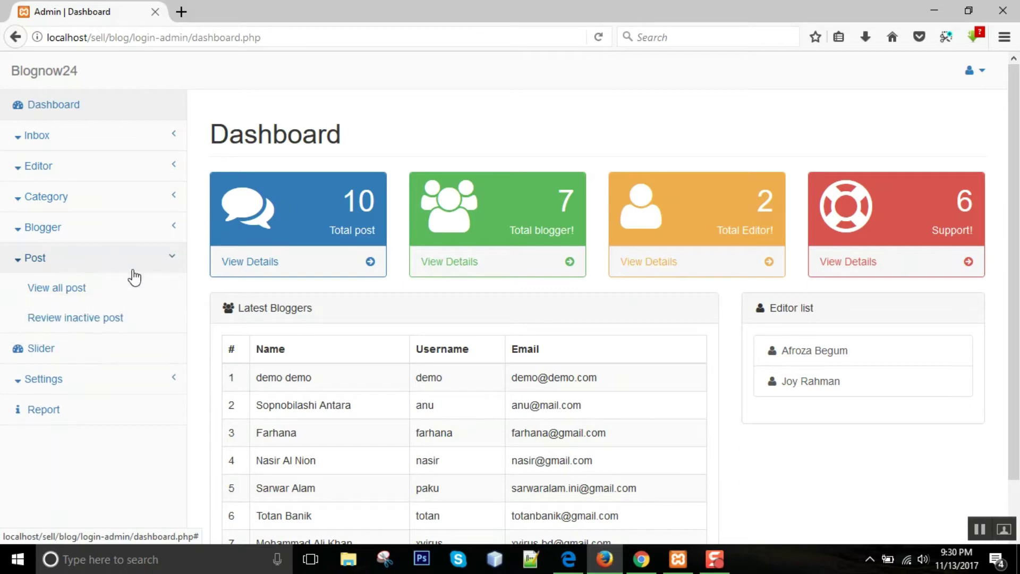
pyautogui.click(80, 321)
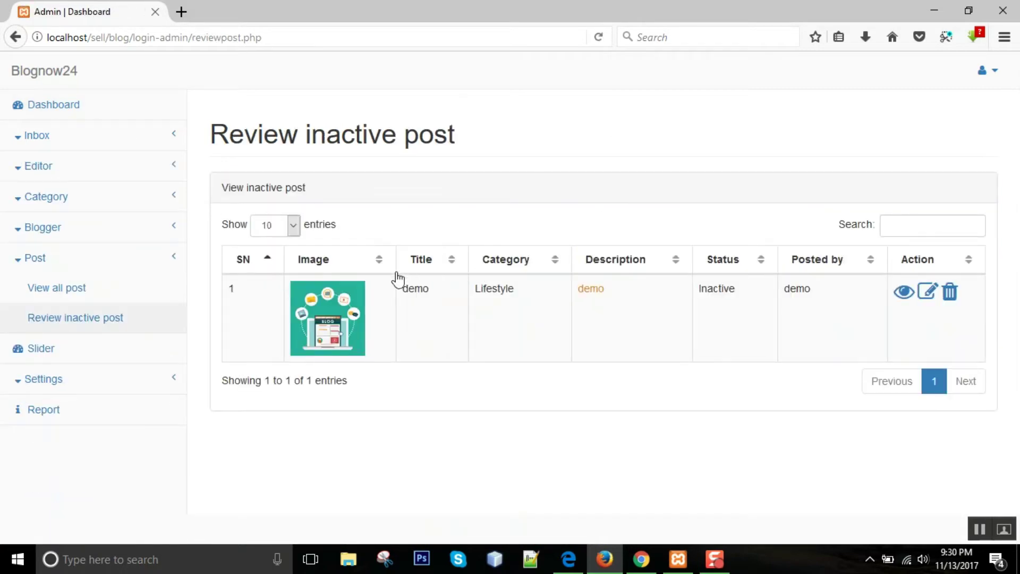
# - Preview the inactive demo post, then close the preview
pyautogui.click(905, 292)
pyautogui.scroll(-2, 666, 422)
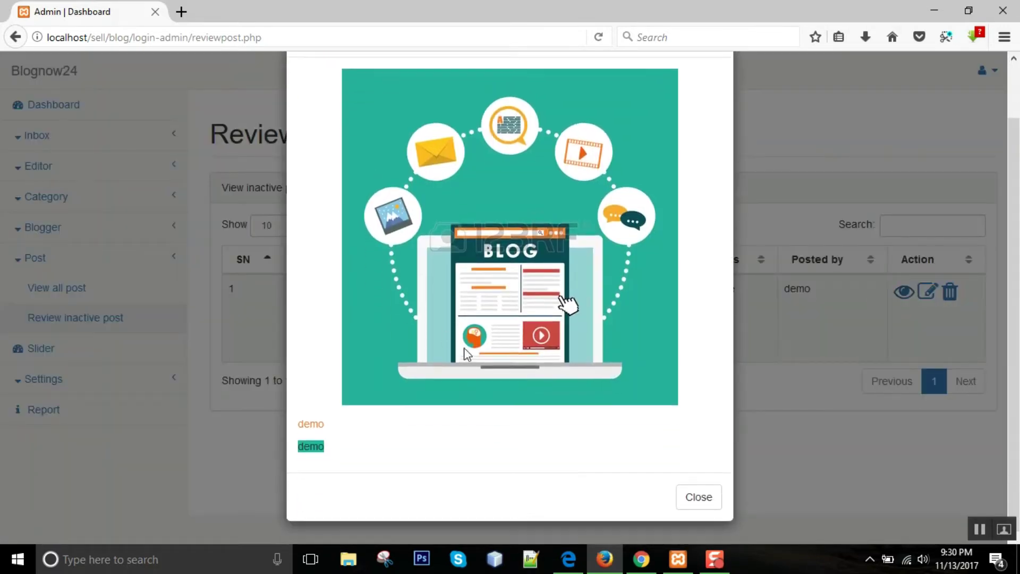
pyautogui.click(700, 499)
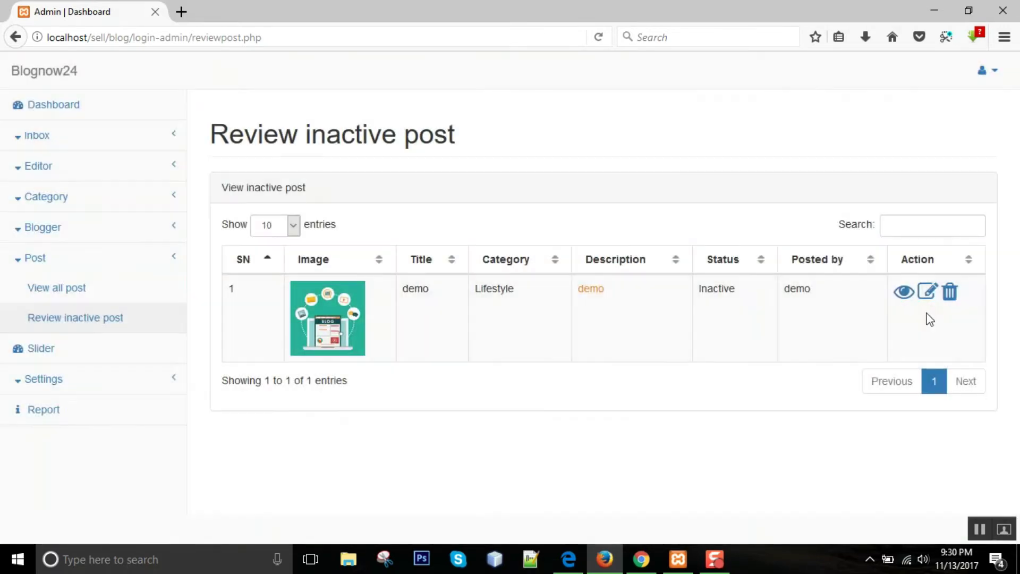
# - Open the demo post's edit page, then bring up the public All Post listing in Chrome
pyautogui.click(928, 291)
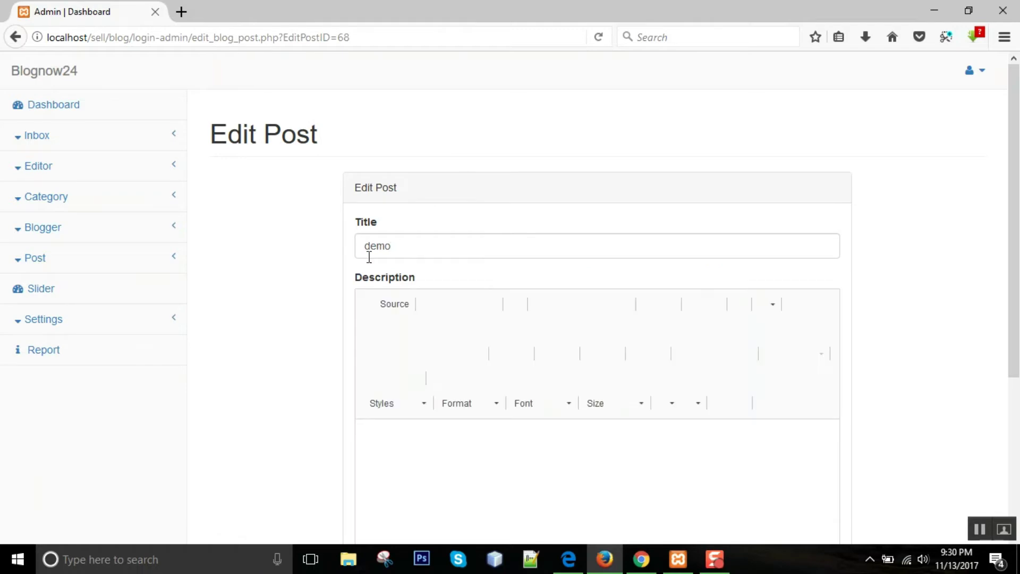
pyautogui.scroll(-2, 276, 213)
pyautogui.scroll(-3, 623, 471)
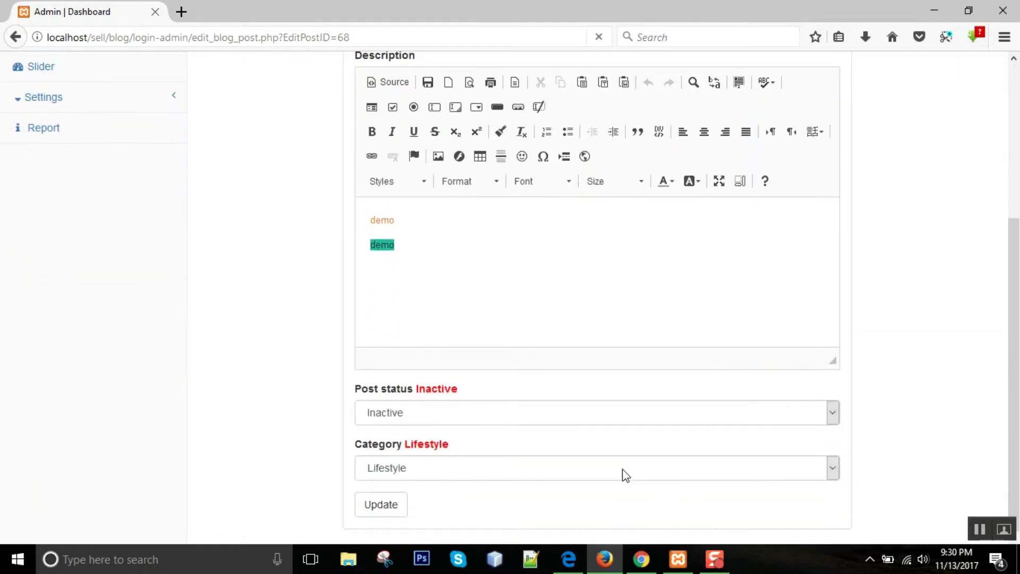
pyautogui.hotkey('alt', 'Tab')
pyautogui.click(256, 218)
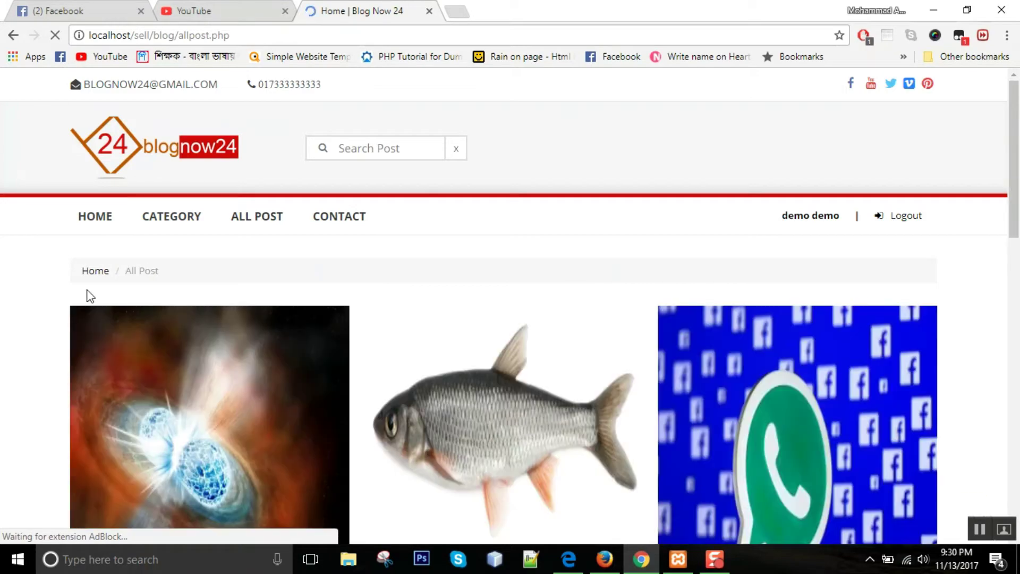
# - Scroll through the public All Post grid, then return to the demo post's Firefox edit page
pyautogui.scroll(-2, 26, 276)
pyautogui.scroll(-5, 23, 276)
pyautogui.scroll(10, 24, 275)
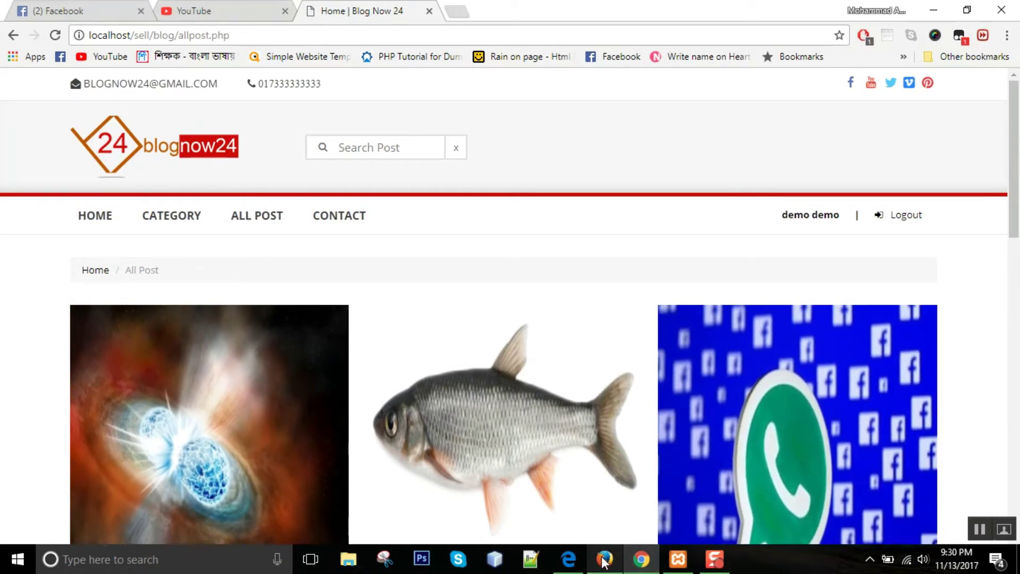
pyautogui.moveTo(605, 561)
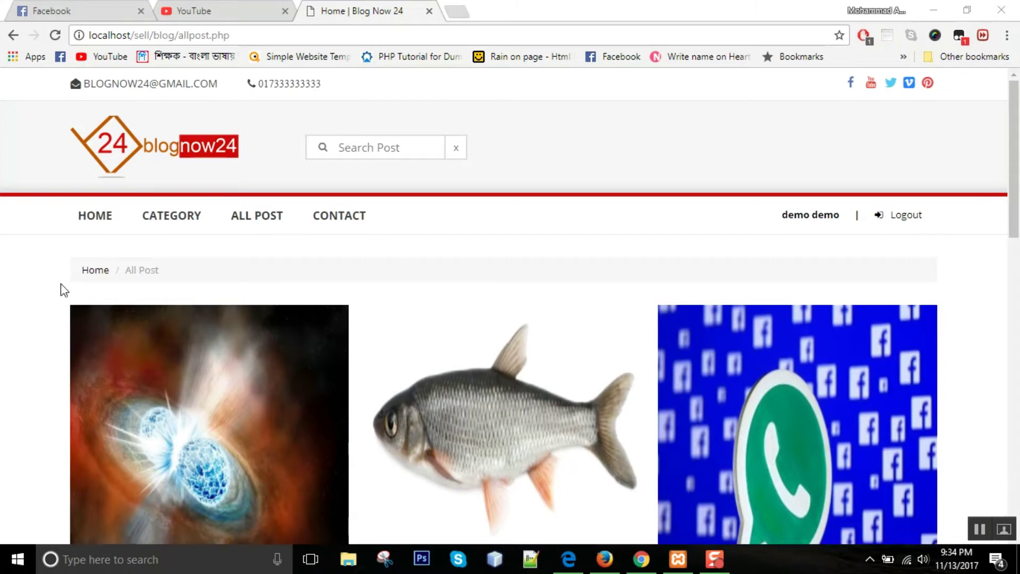
pyautogui.scroll(-1, 61, 286)
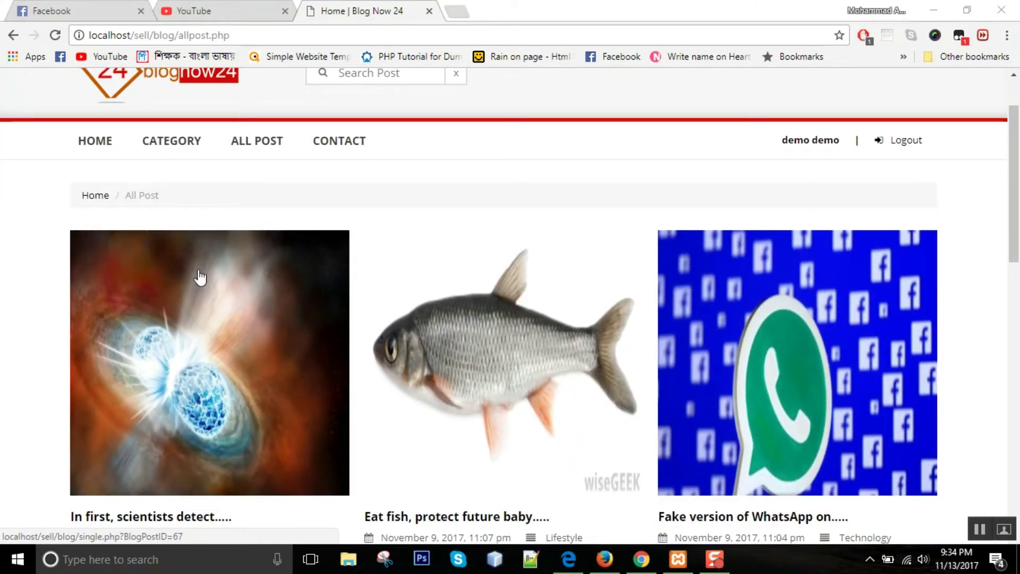
pyautogui.scroll(-10, 166, 253)
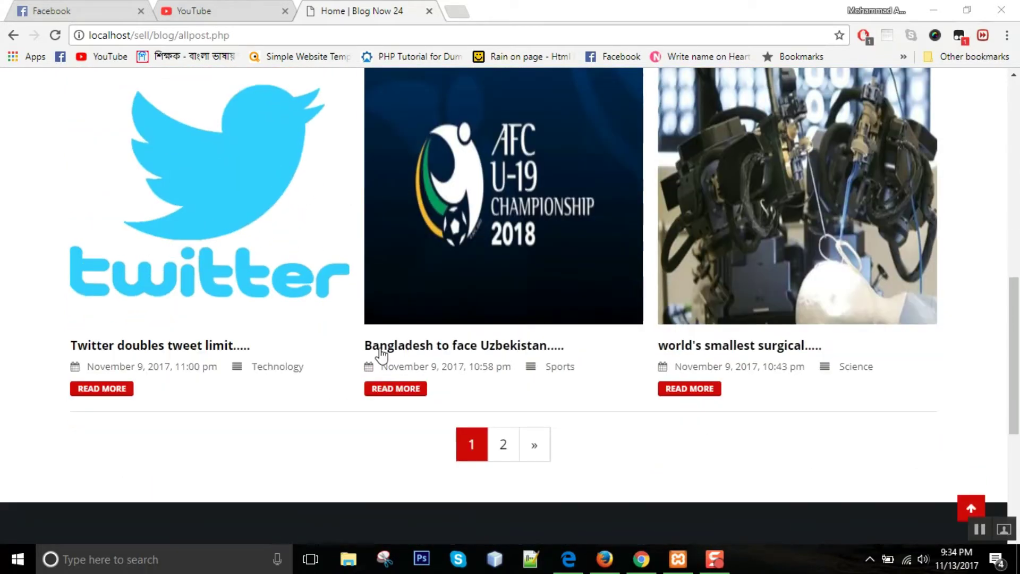
pyautogui.scroll(6, 200, 372)
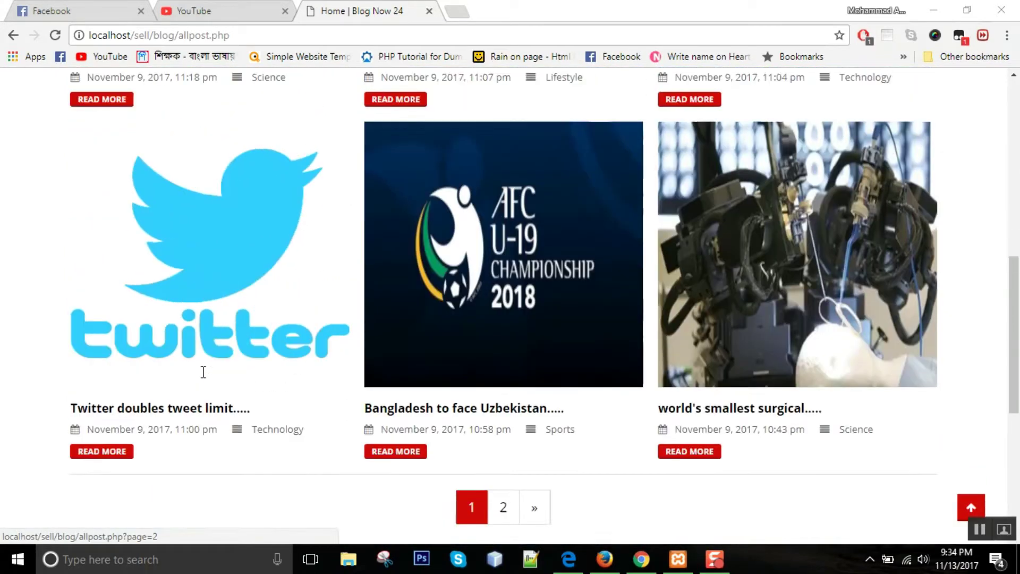
pyautogui.scroll(3, 201, 375)
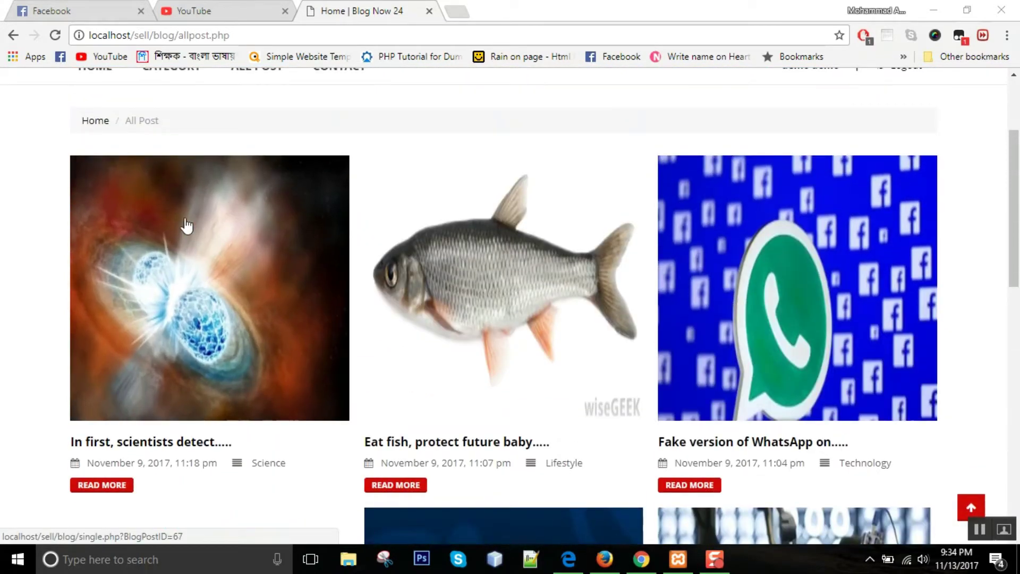
pyautogui.click(611, 557)
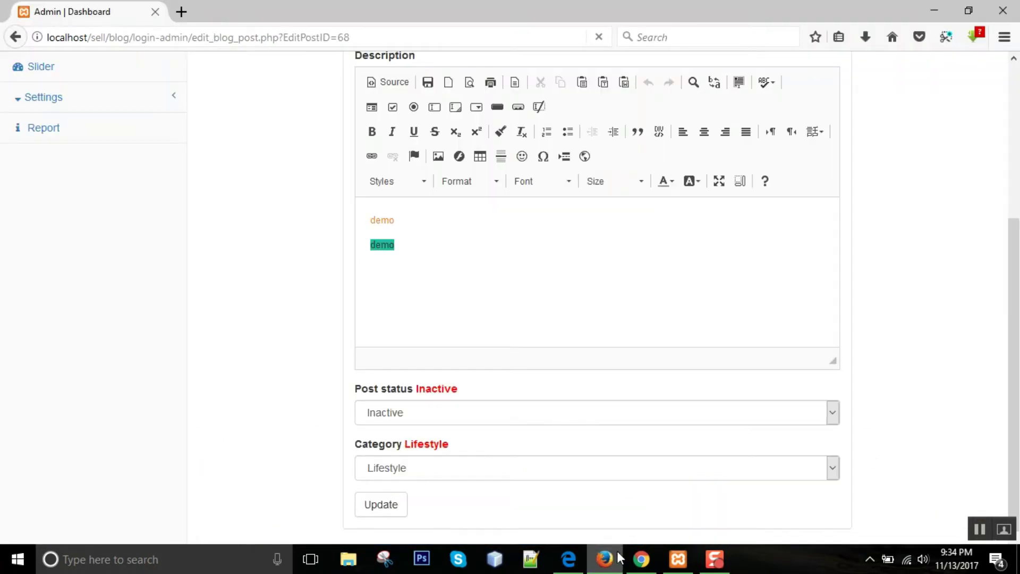
# - Change the demo post's status from Inactive to Active, save it, and return to Chrome
pyautogui.scroll(1, 287, 212)
pyautogui.scroll(-1, 296, 215)
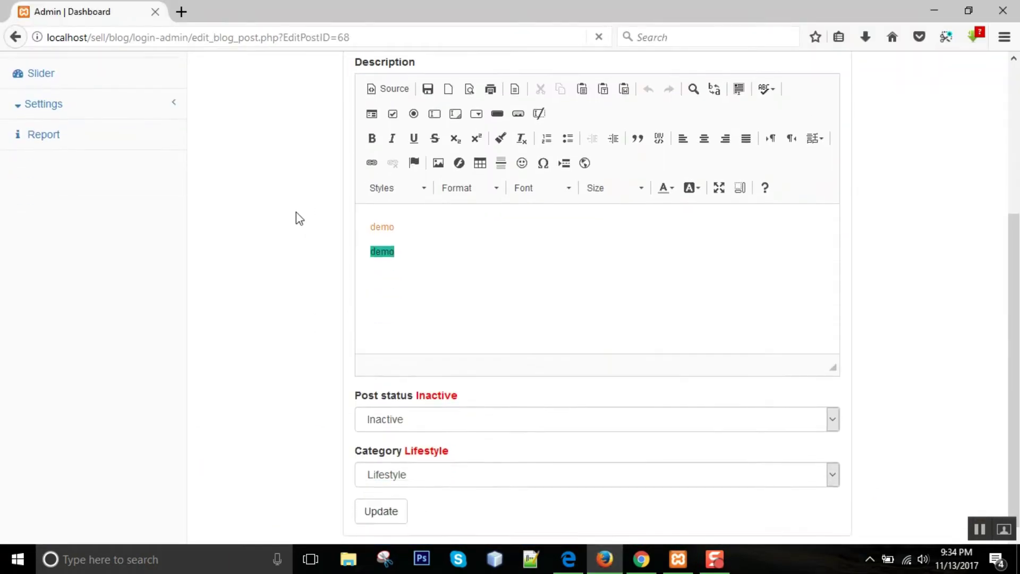
pyautogui.click(446, 419)
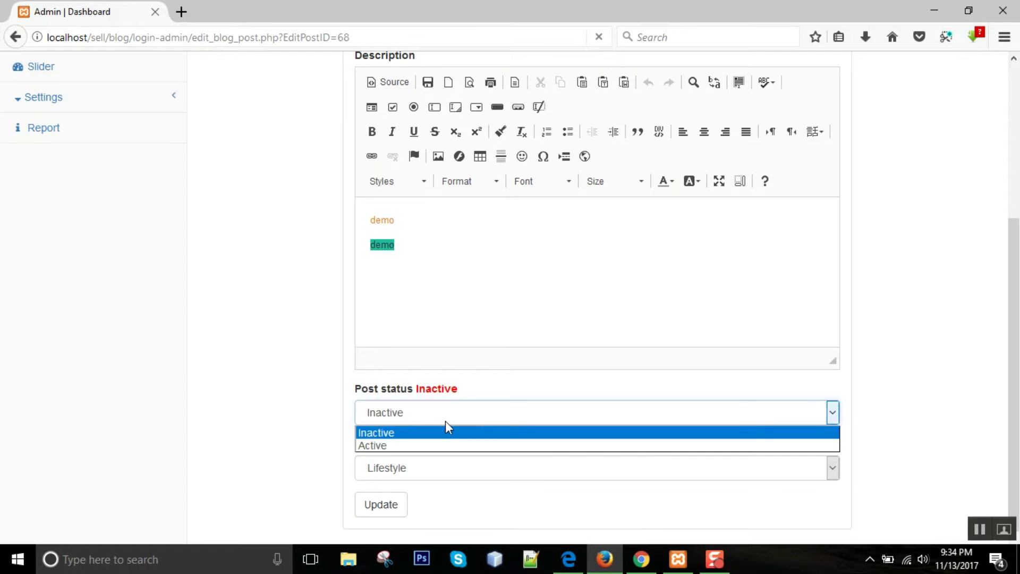
pyautogui.click(396, 447)
pyautogui.click(374, 508)
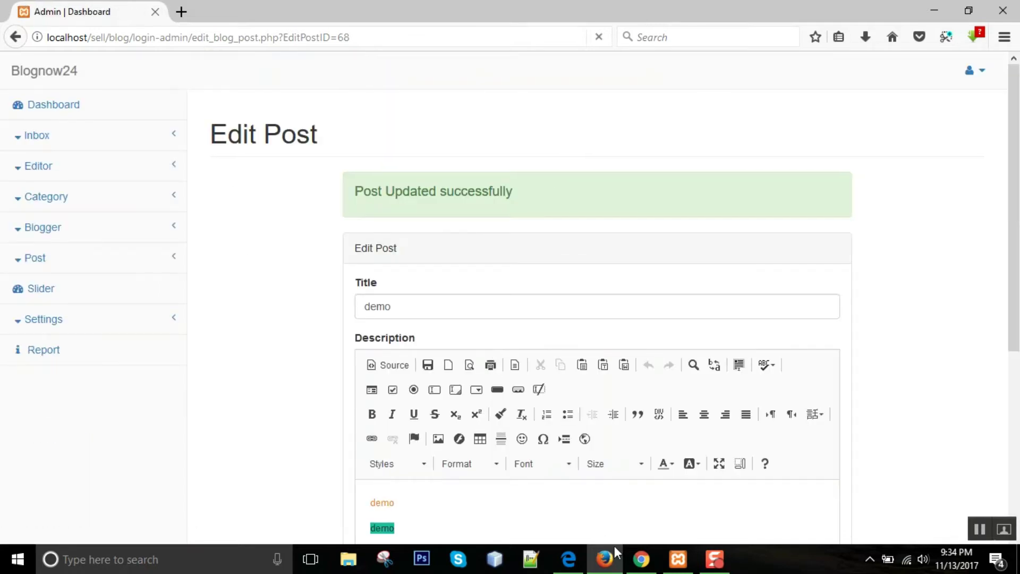
pyautogui.click(641, 559)
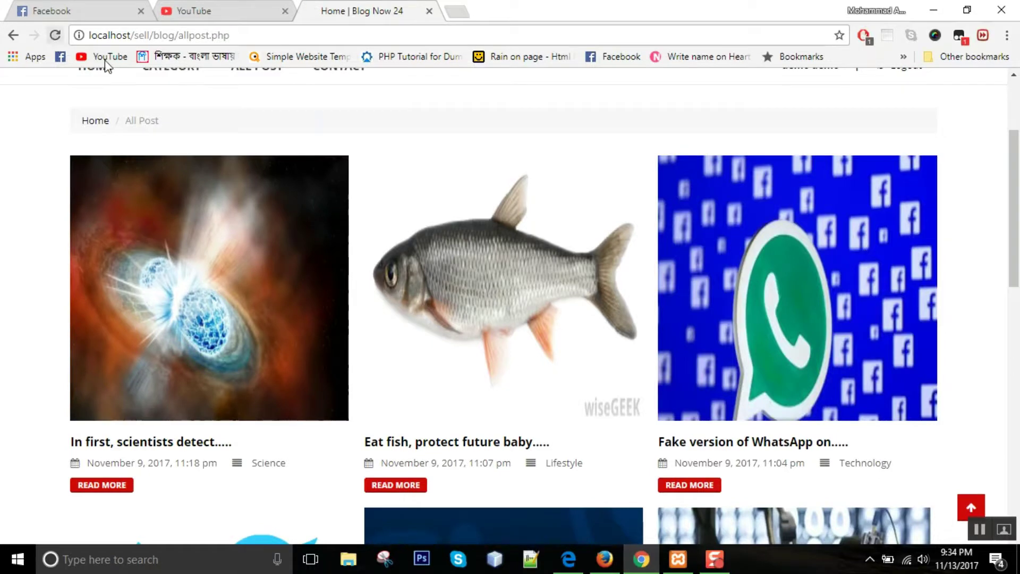
# - Reload All Post and open the newly published demo post down to its comment box
pyautogui.press('F5')
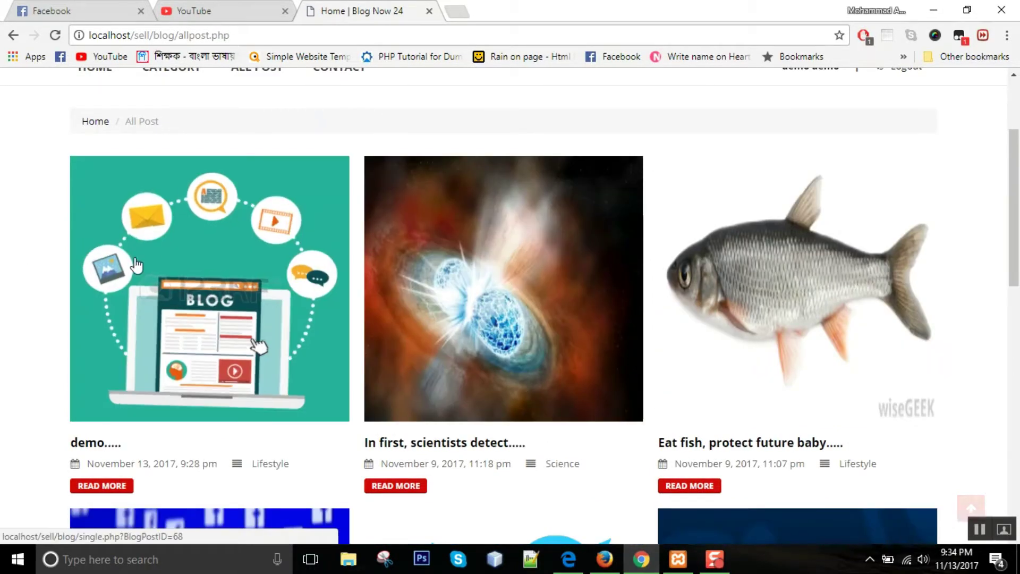
pyautogui.click(211, 257)
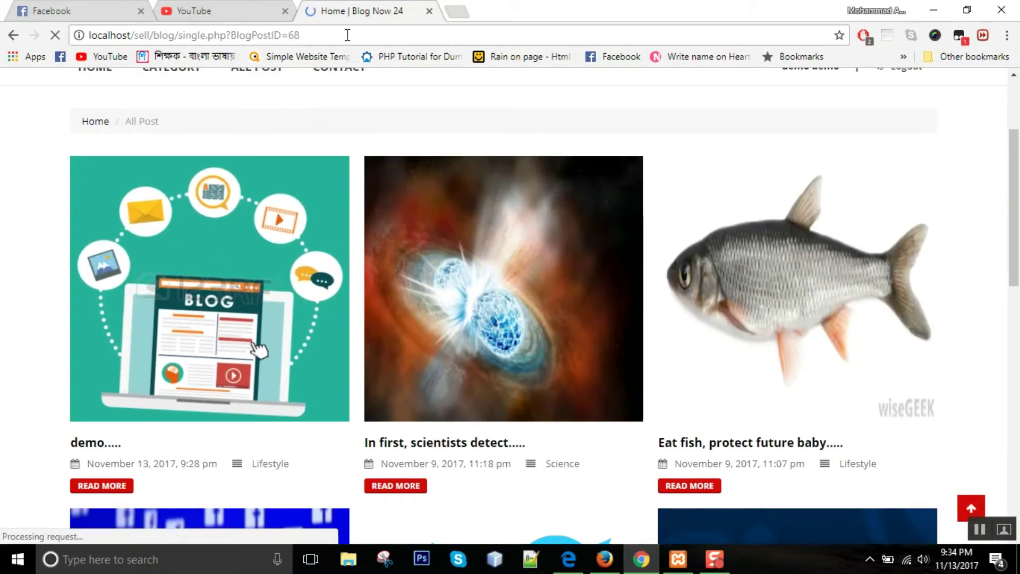
pyautogui.scroll(-2, 290, 222)
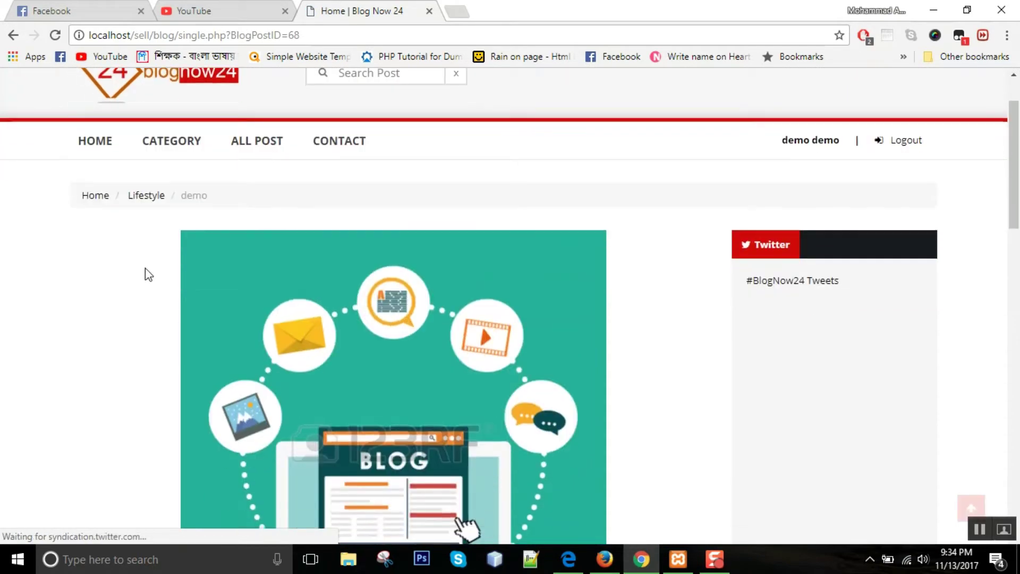
pyautogui.scroll(-7, 145, 273)
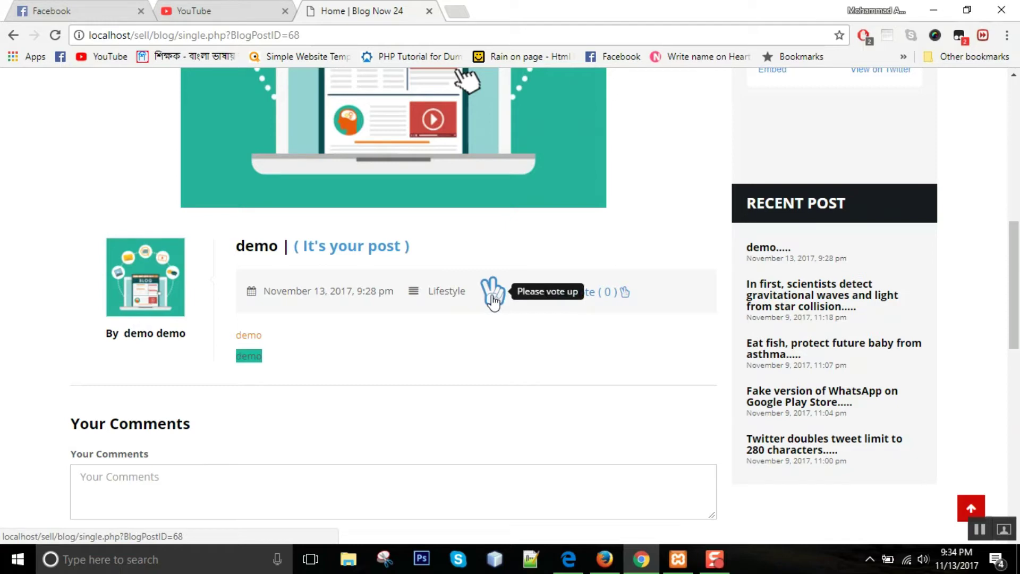
pyautogui.click(178, 479)
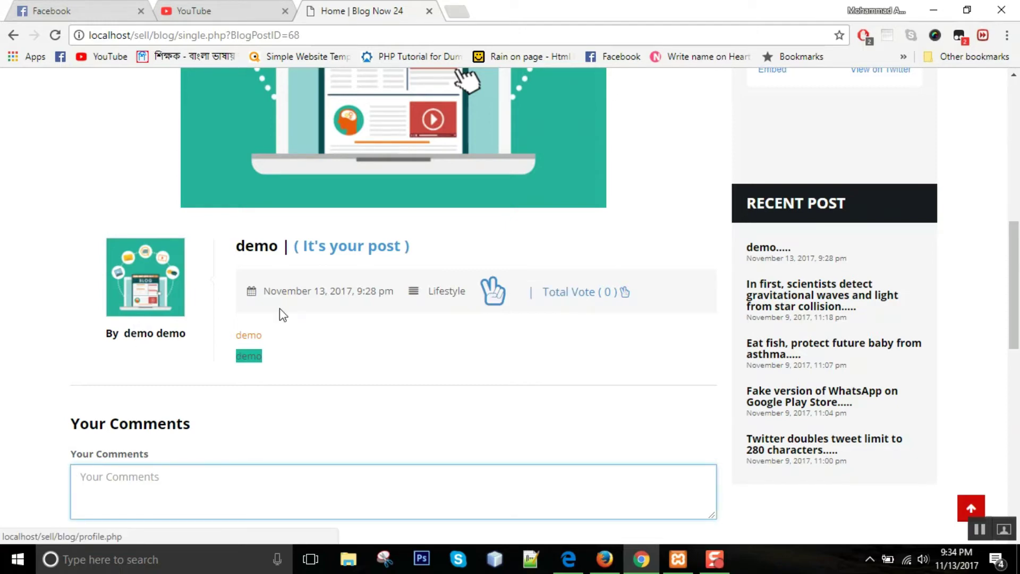
pyautogui.scroll(10, 318, 305)
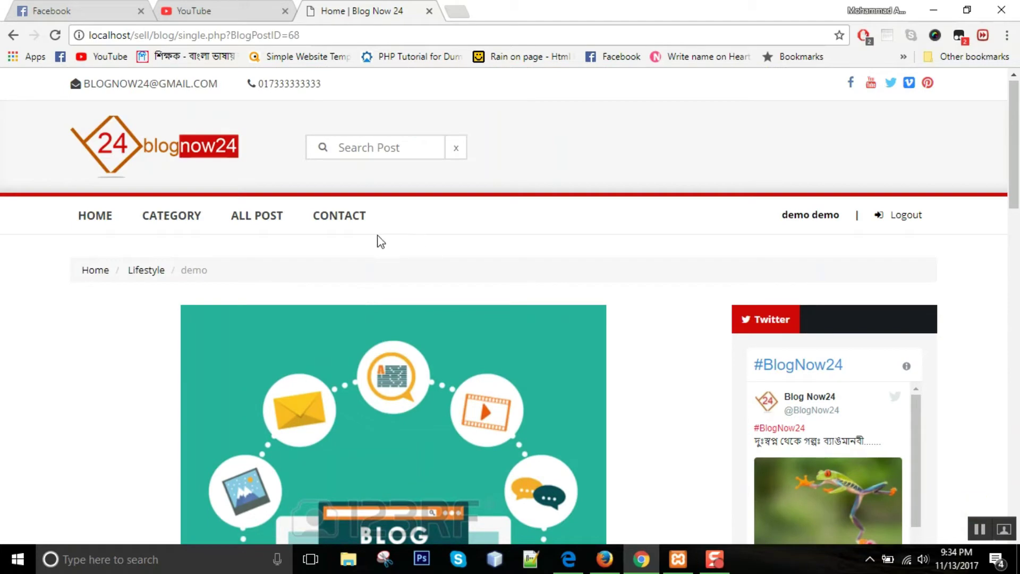
# - Browse the Lifestyle and Novel category pages, then go to the Contact page
pyautogui.click(158, 216)
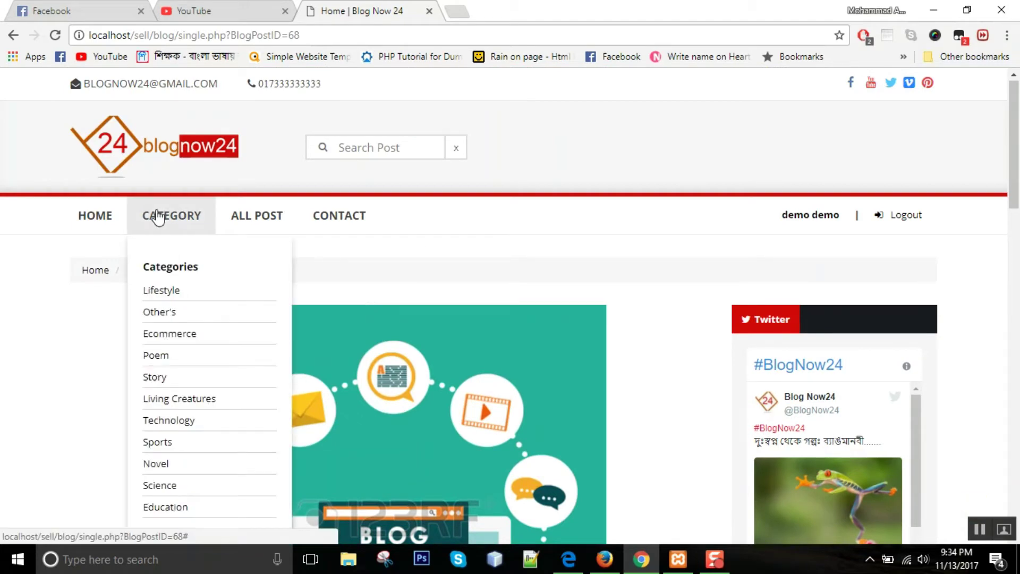
pyautogui.click(161, 290)
pyautogui.scroll(-2, 317, 179)
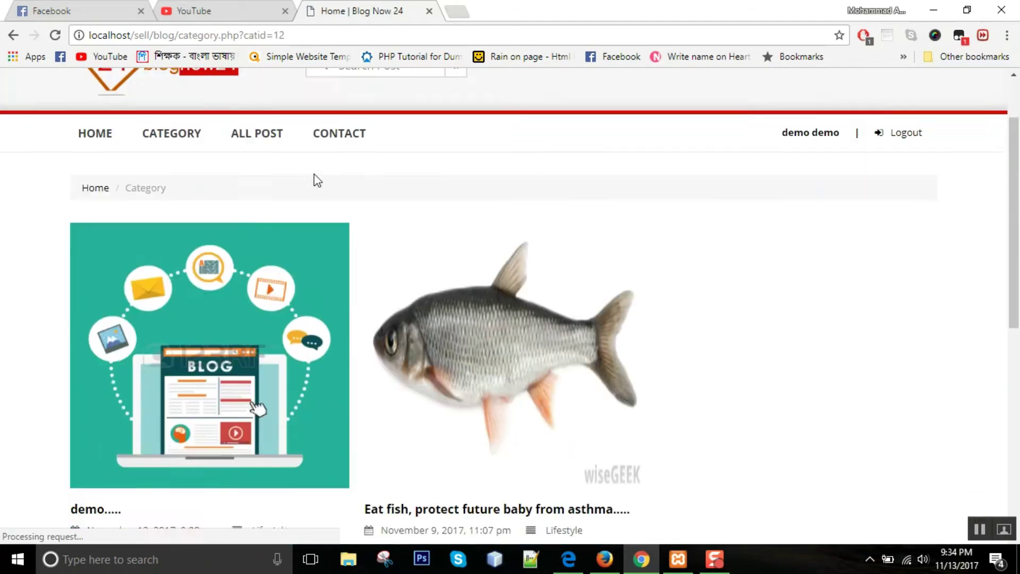
pyautogui.scroll(-3, 314, 175)
pyautogui.scroll(3, 560, 239)
pyautogui.click(173, 144)
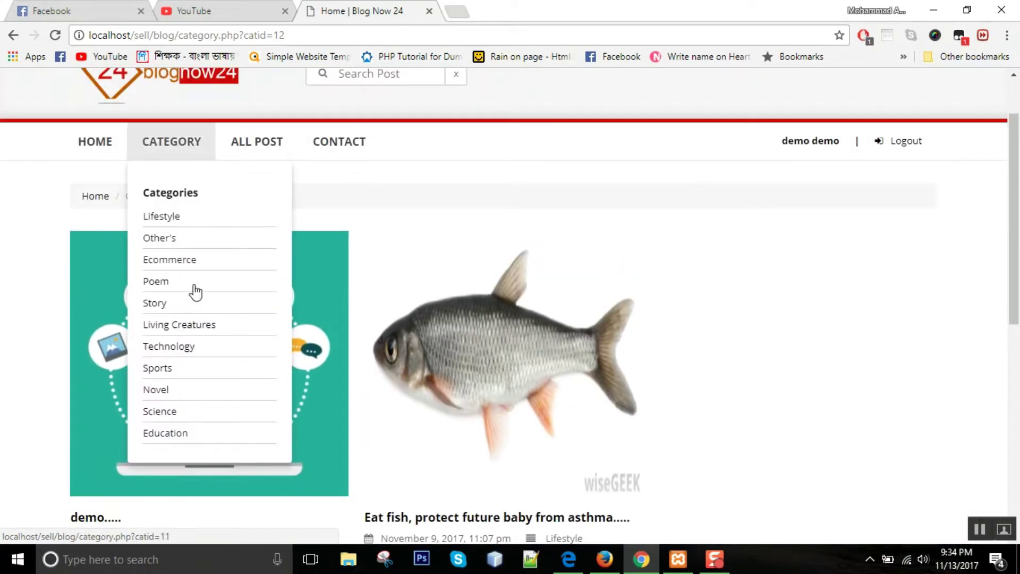
pyautogui.click(177, 391)
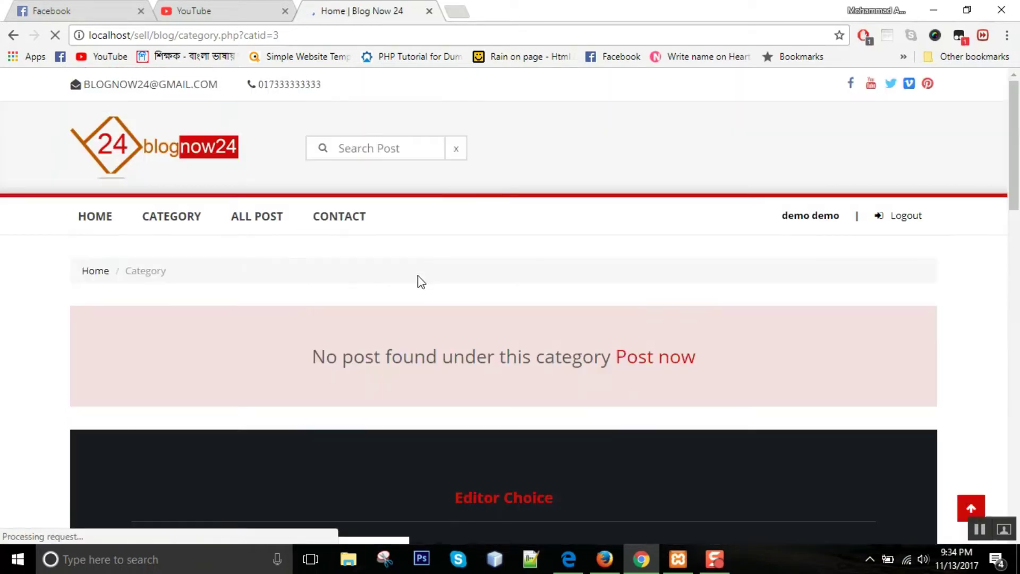
pyautogui.scroll(-1, 420, 282)
pyautogui.click(335, 144)
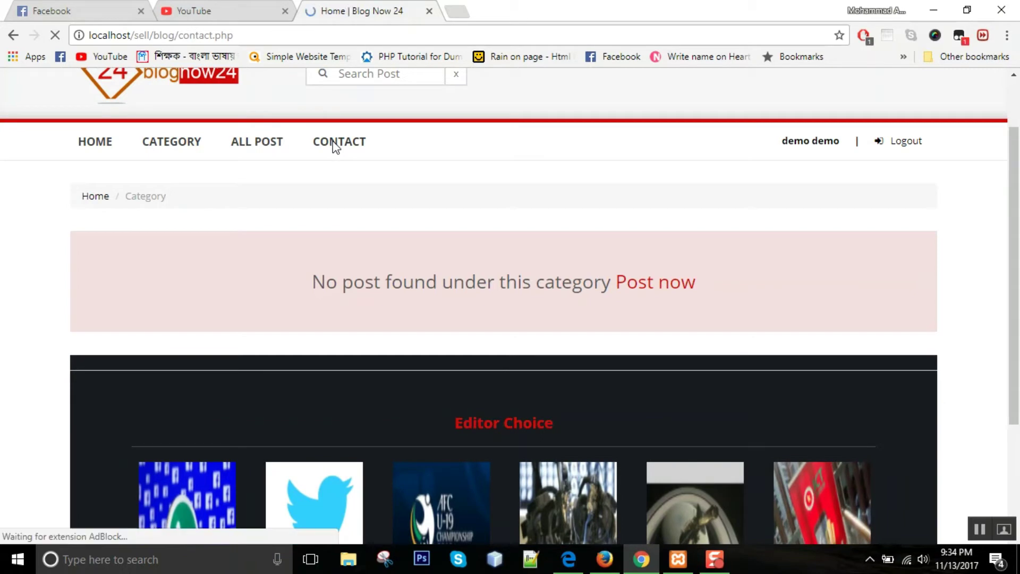
# - Autofill the blogger's name and e-mail on the Contact form and set the Subject to 'test'
pyautogui.scroll(-3, 472, 273)
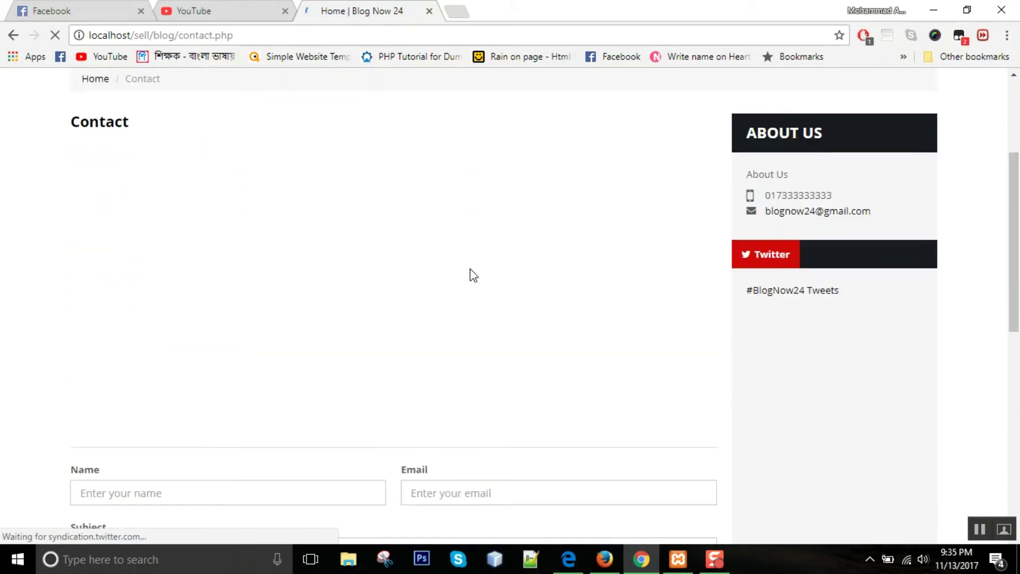
pyautogui.scroll(-1, 237, 372)
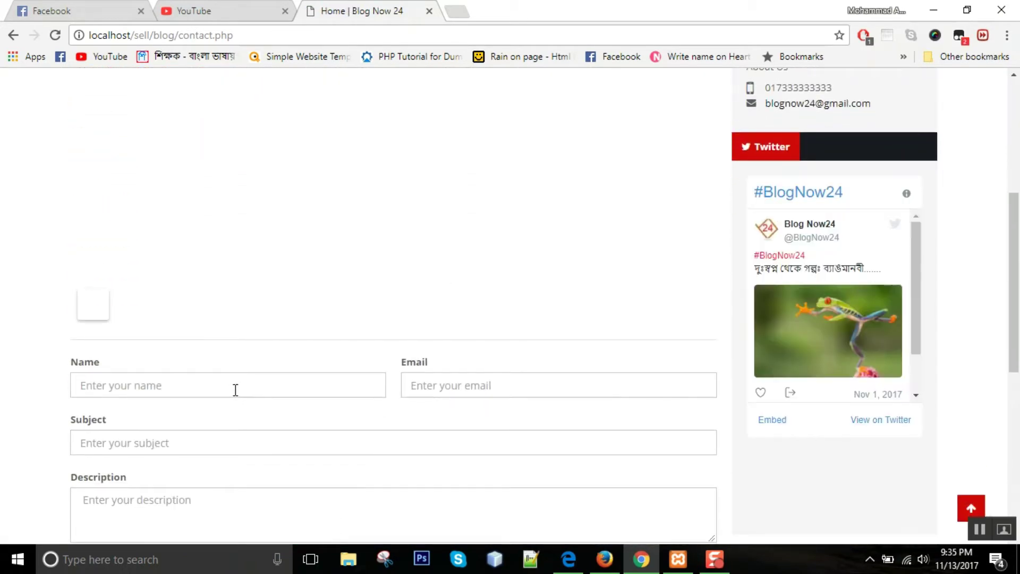
pyautogui.click(235, 390)
pyautogui.click(212, 400)
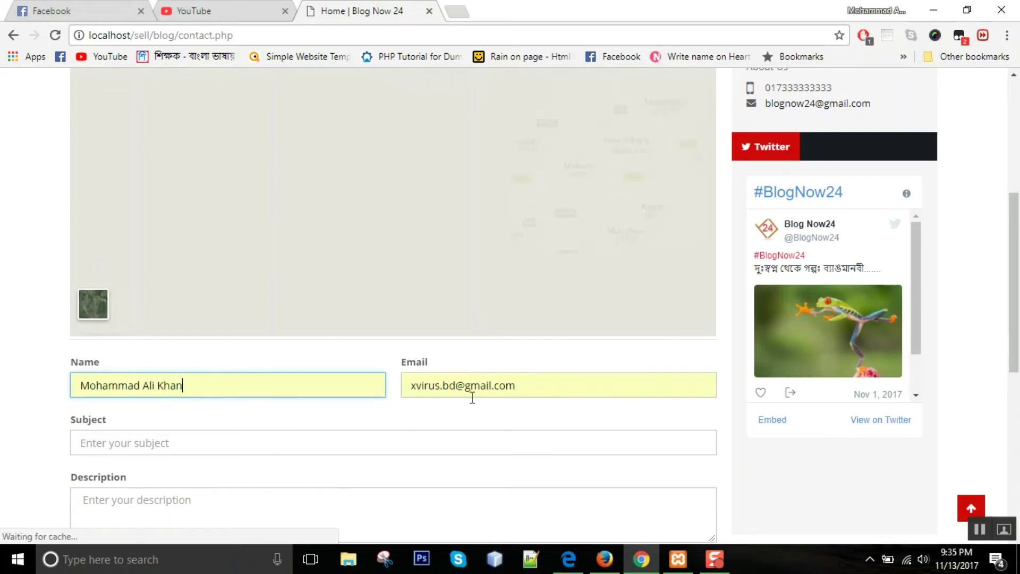
pyautogui.click(188, 442)
pyautogui.click(149, 461)
# - Enter the description 'test' and send the contact message
pyautogui.scroll(-1, 134, 473)
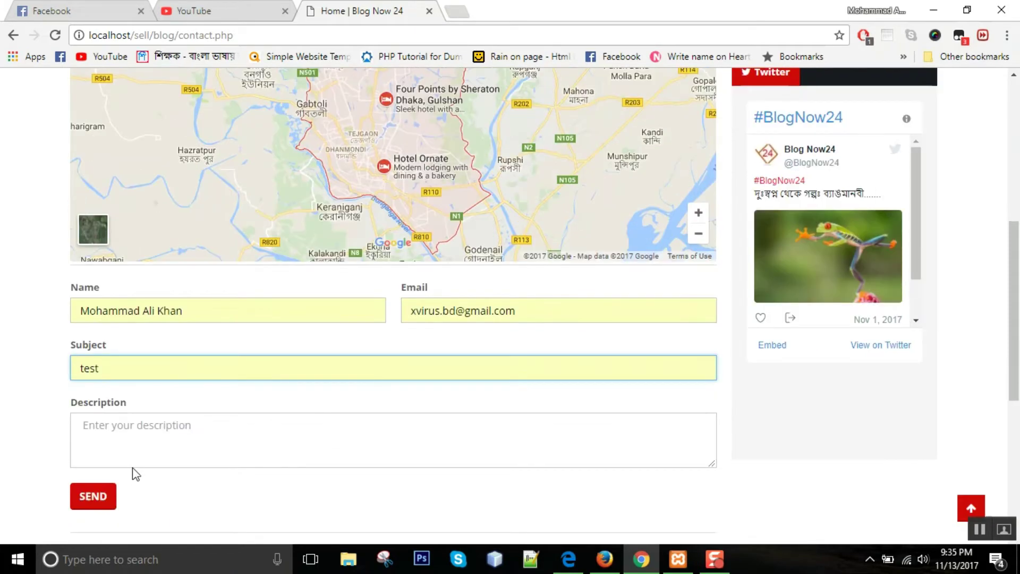
pyautogui.click(133, 443)
pyautogui.write('test')
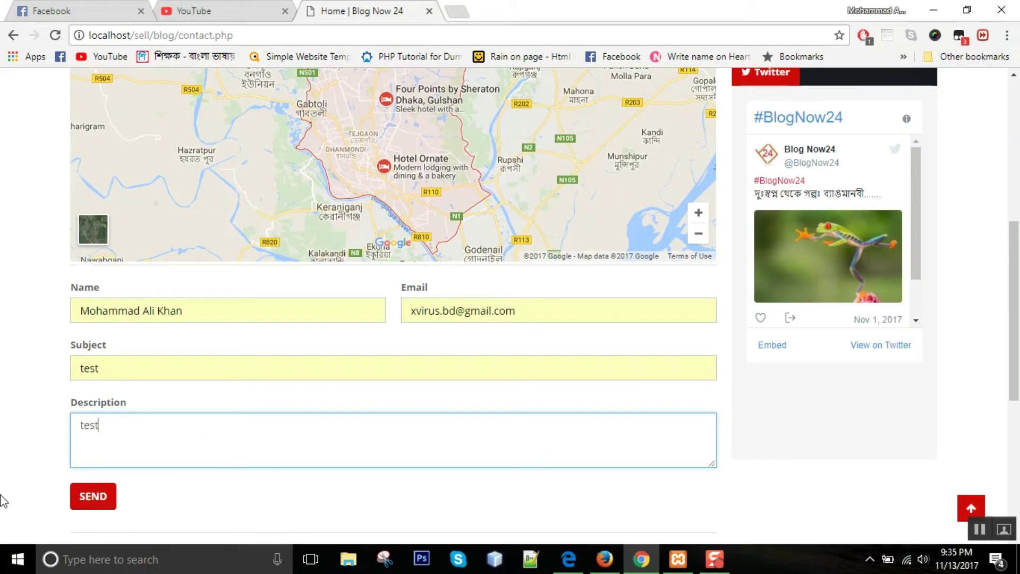
pyautogui.click(94, 498)
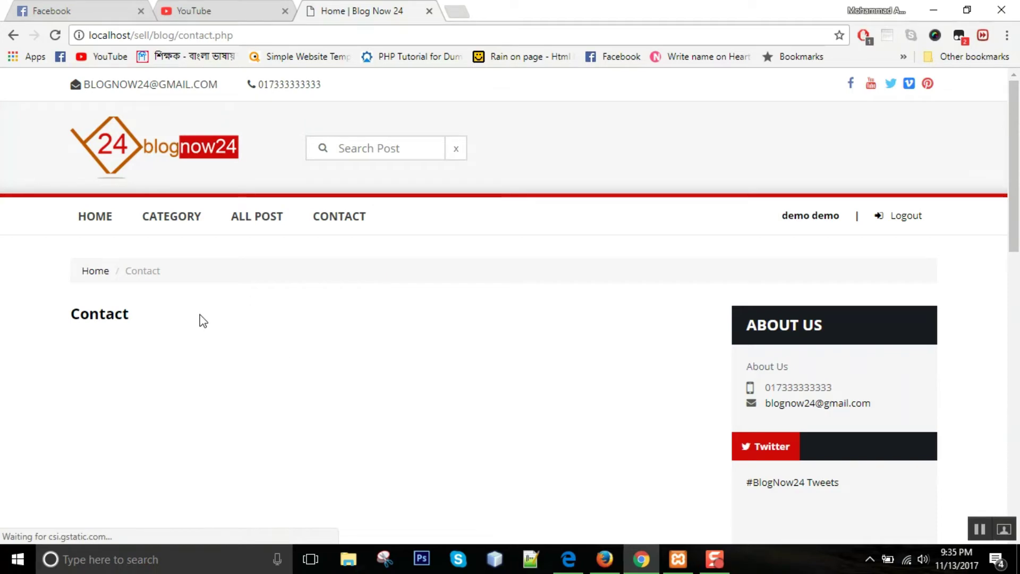
pyautogui.scroll(-5, 200, 319)
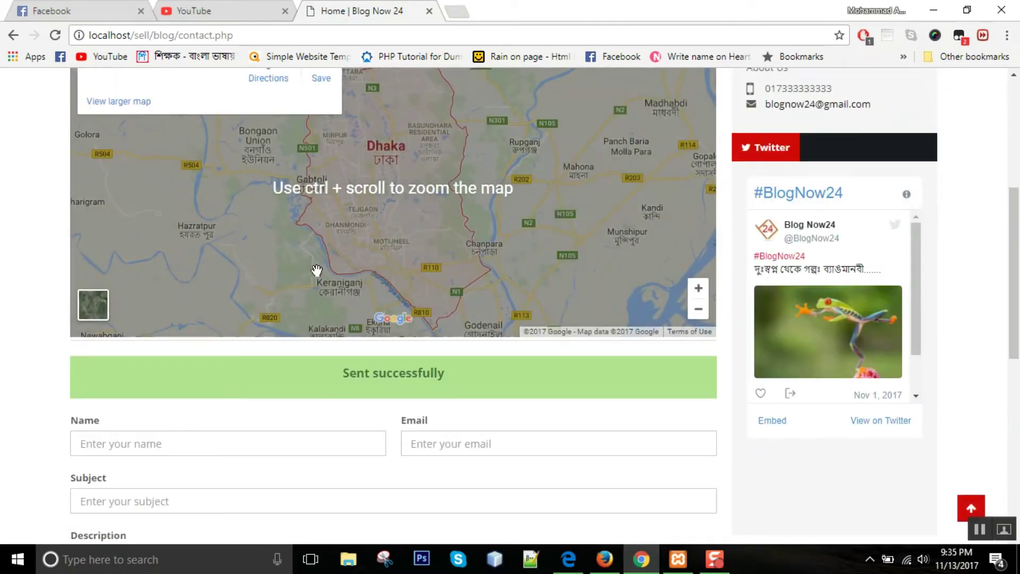
# - Switch to the admin panel and open the unread Inbox messages
pyautogui.click(616, 568)
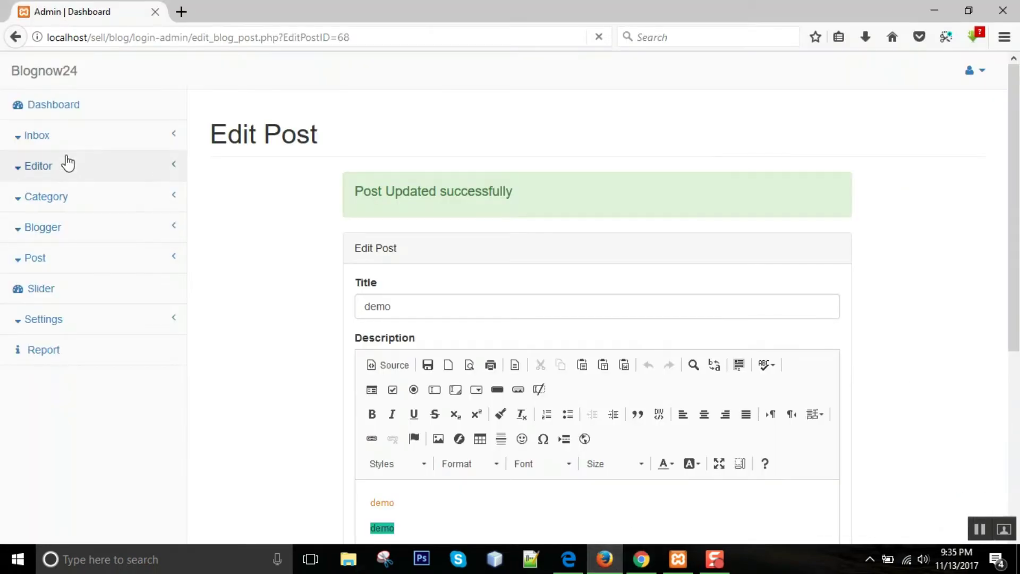
pyautogui.click(14, 105)
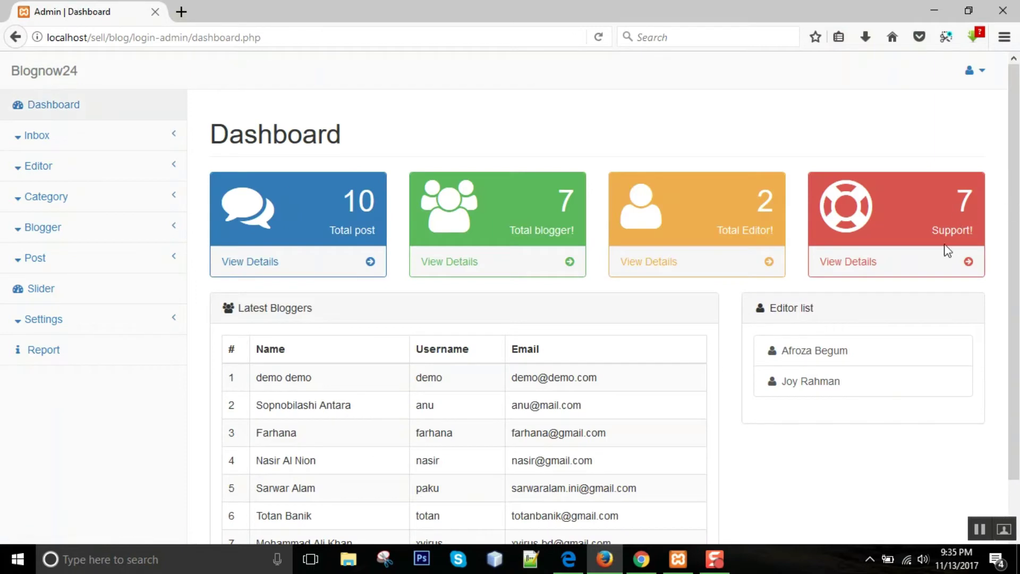
pyautogui.click(64, 134)
pyautogui.click(847, 260)
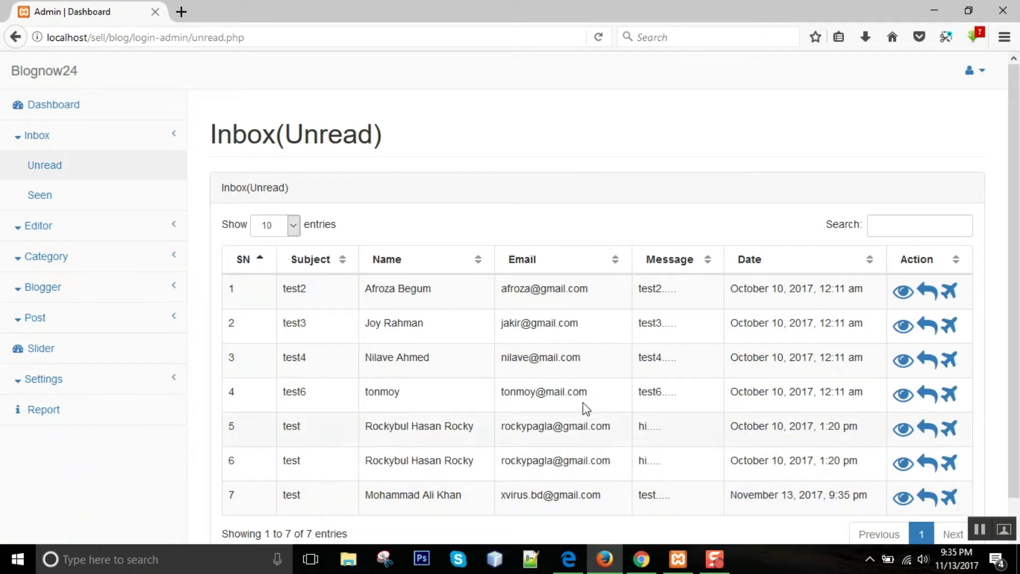
# - Read the newest message in row 7, then close it
pyautogui.scroll(-1, 427, 500)
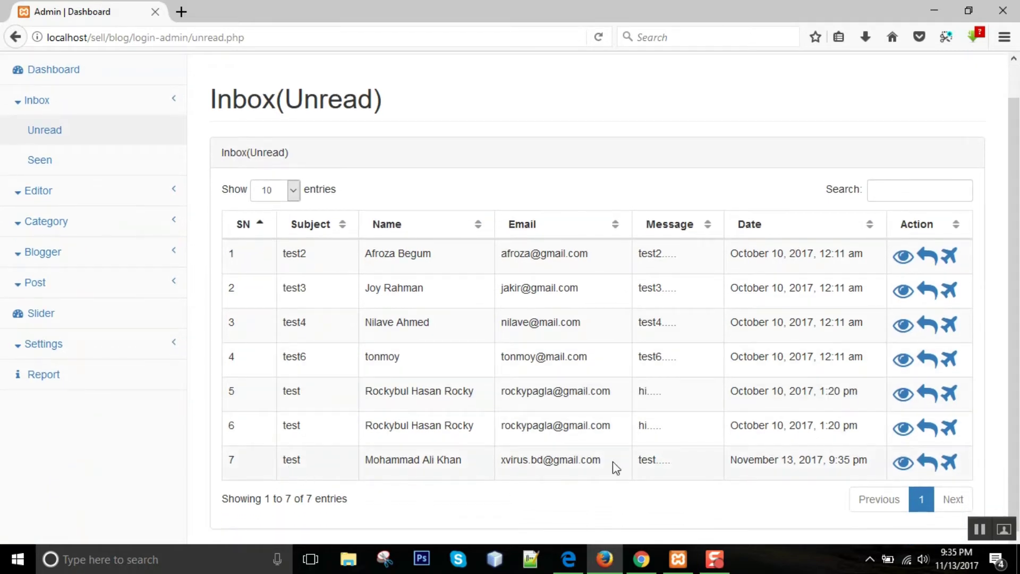
pyautogui.click(903, 462)
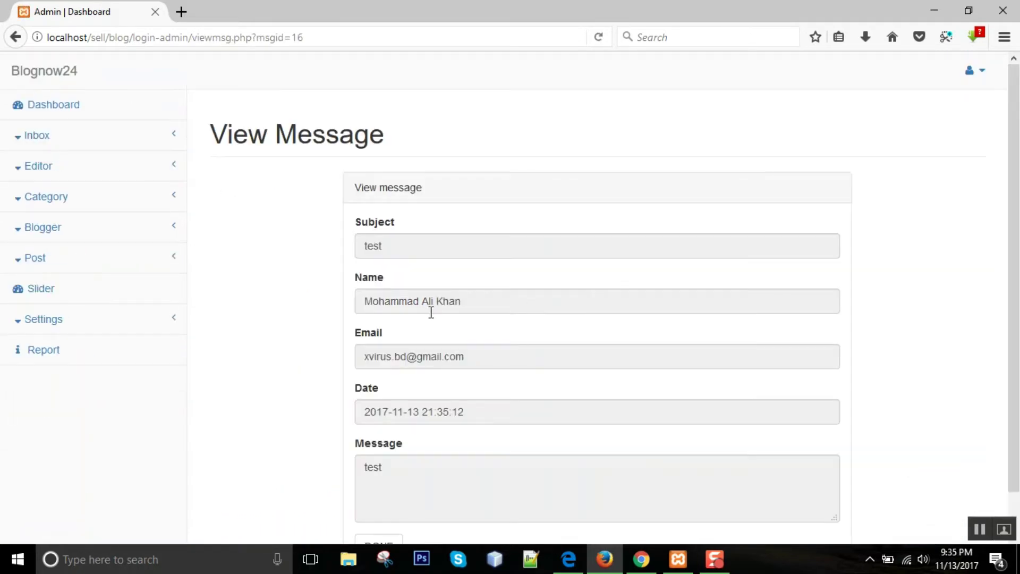
pyautogui.scroll(-1, 431, 313)
pyautogui.click(379, 507)
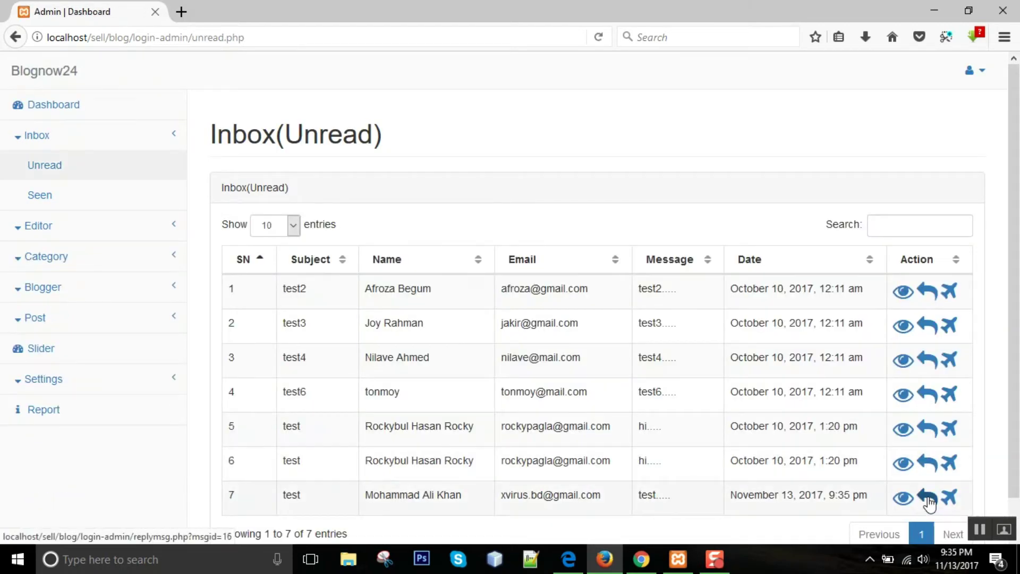
# - Open a reply to the row 7 message, then abandon it for the Unread list
pyautogui.click(928, 500)
pyautogui.click(402, 303)
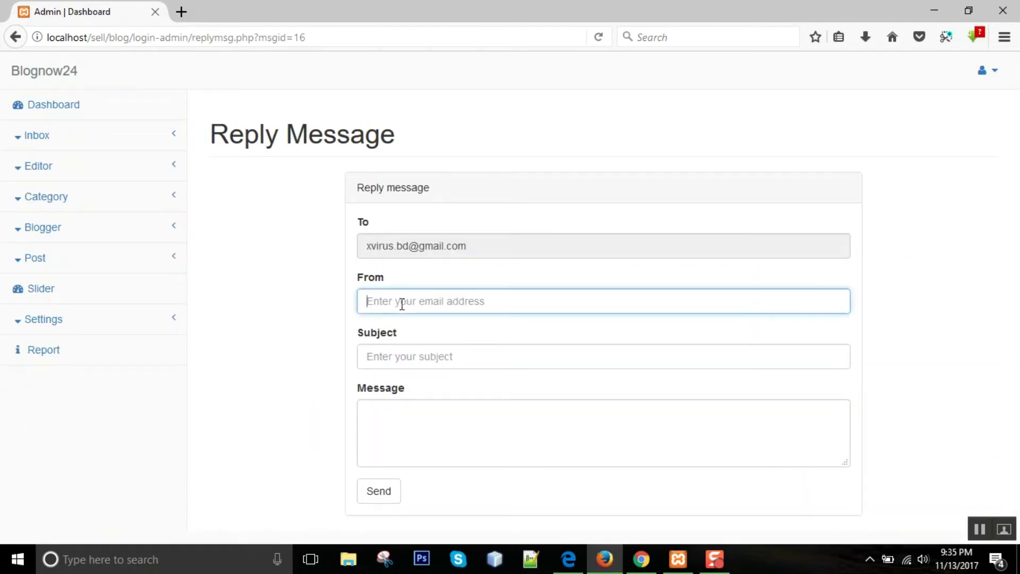
pyautogui.click(421, 362)
pyautogui.click(426, 427)
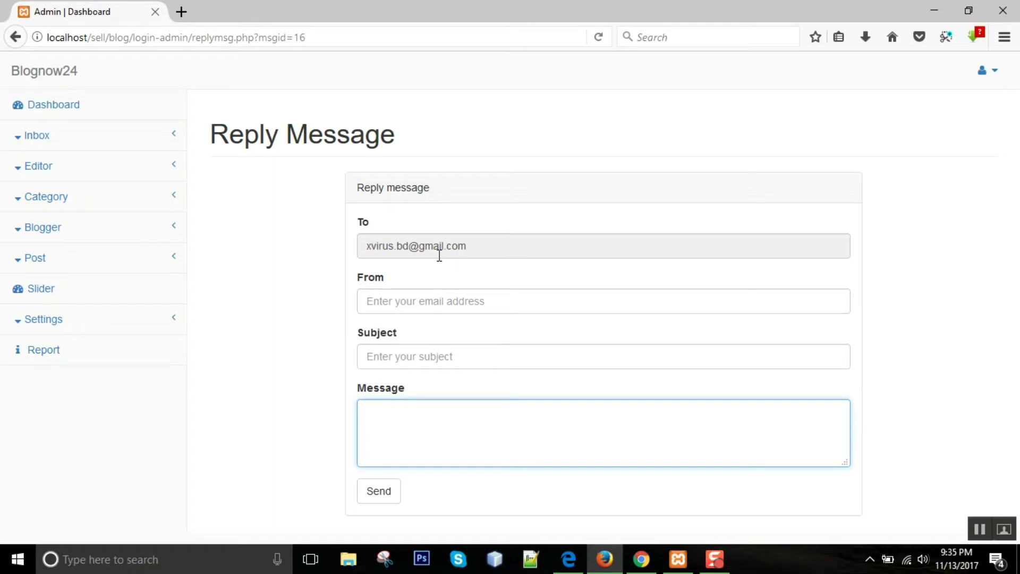
pyautogui.click(418, 302)
pyautogui.click(407, 363)
pyautogui.click(287, 215)
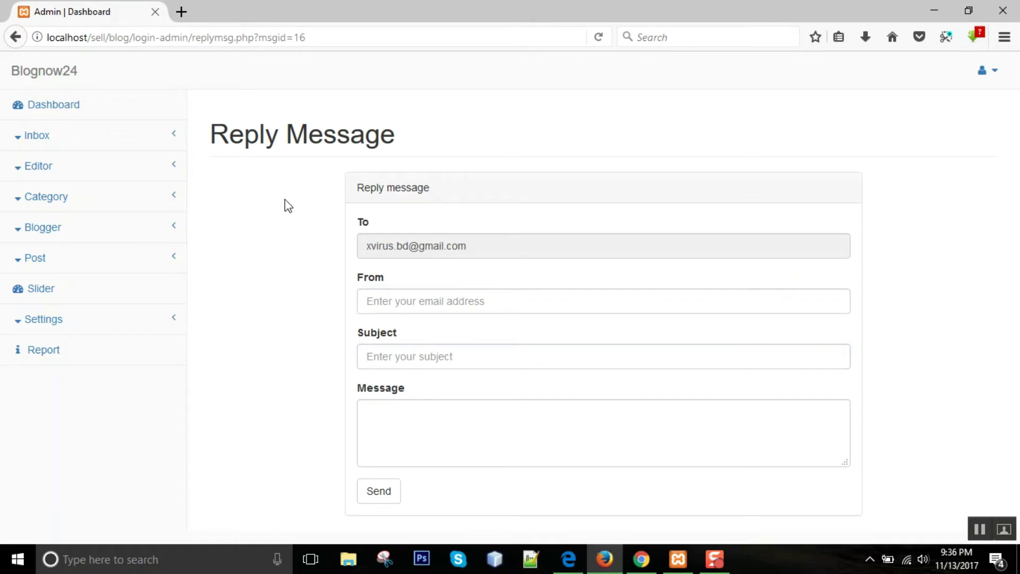
pyautogui.click(96, 141)
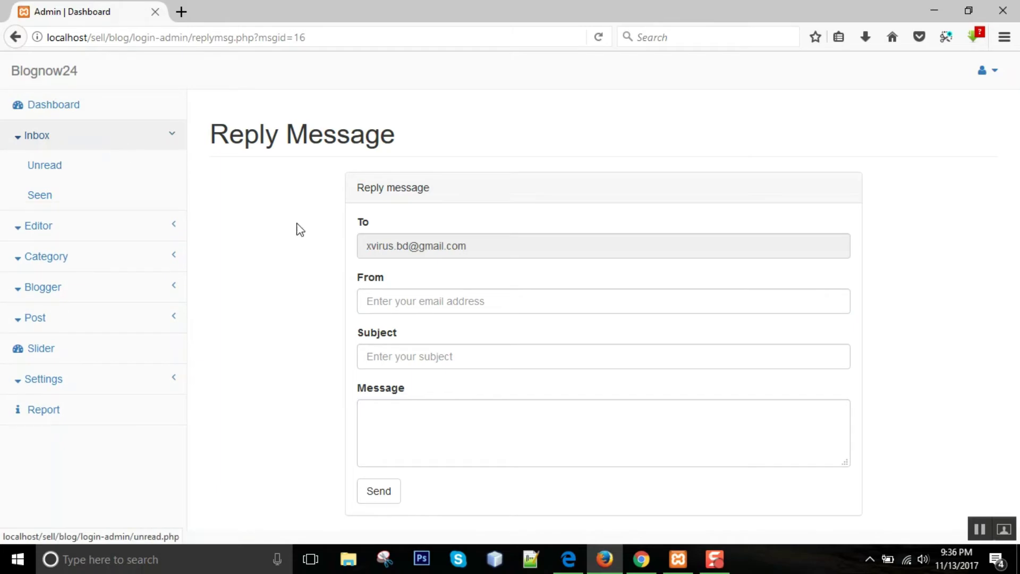
pyautogui.click(64, 164)
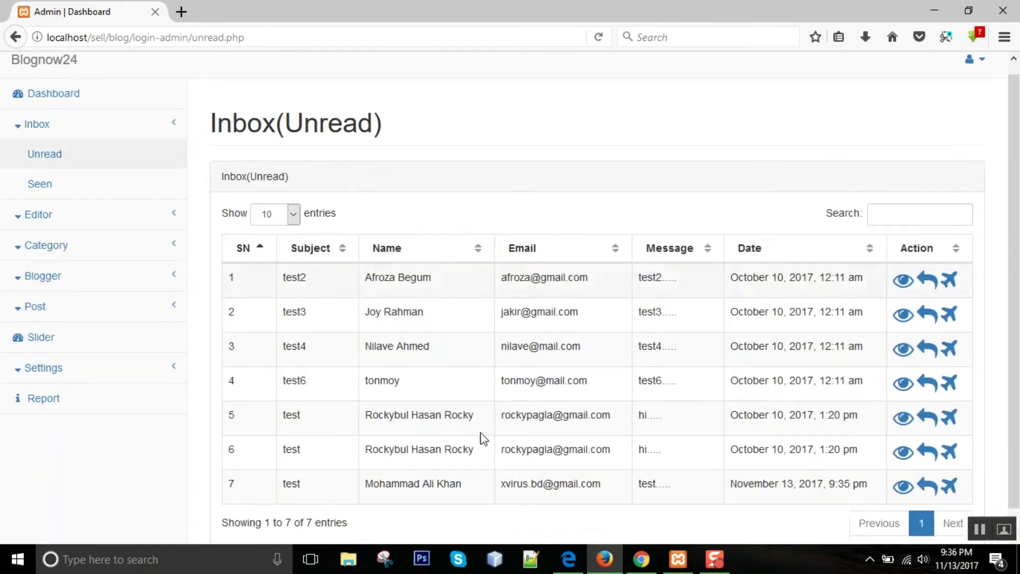
# - Move the newest unread message (row 7) to the Seen box
pyautogui.scroll(-1, 483, 438)
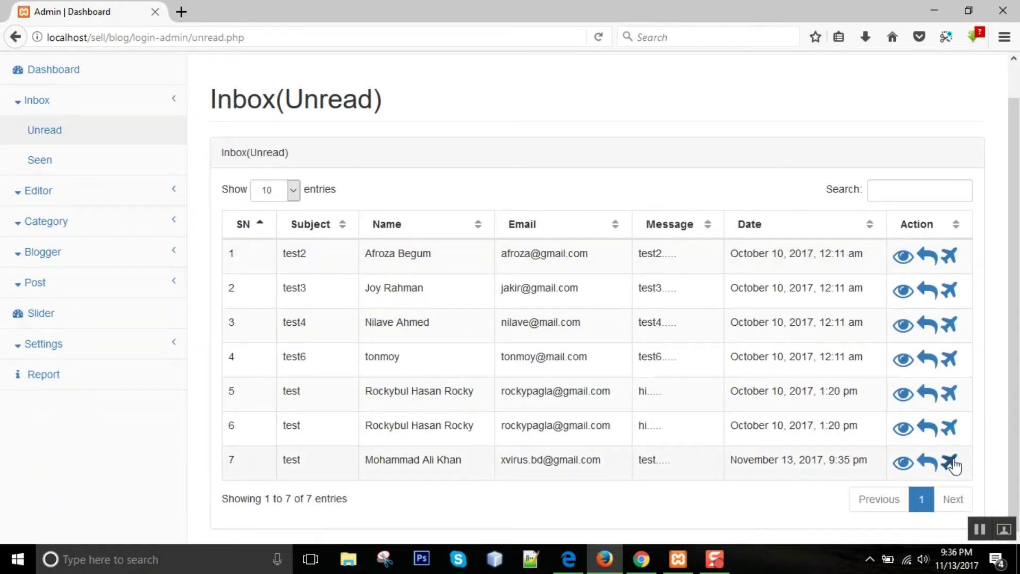
pyautogui.click(954, 463)
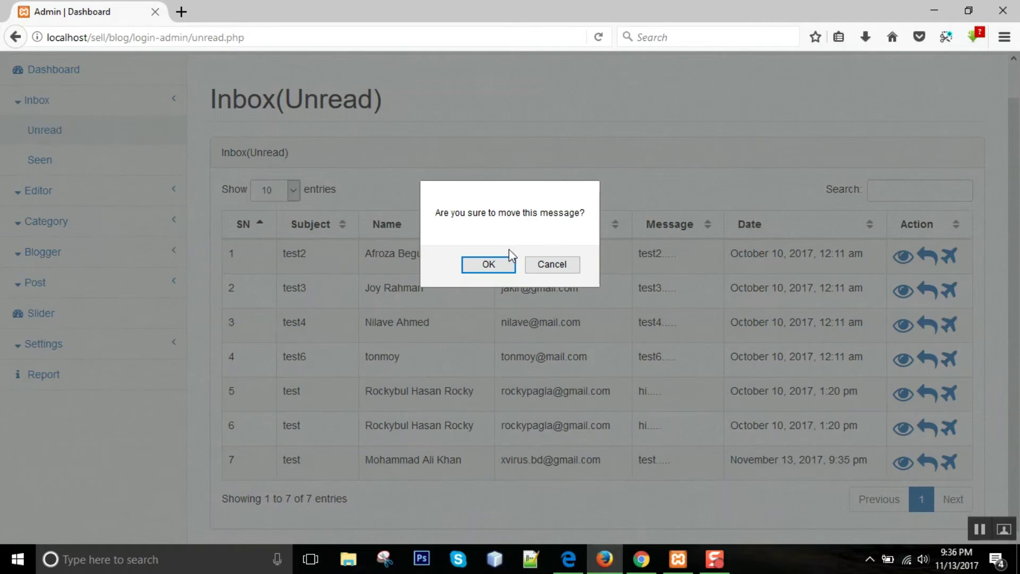
pyautogui.click(497, 266)
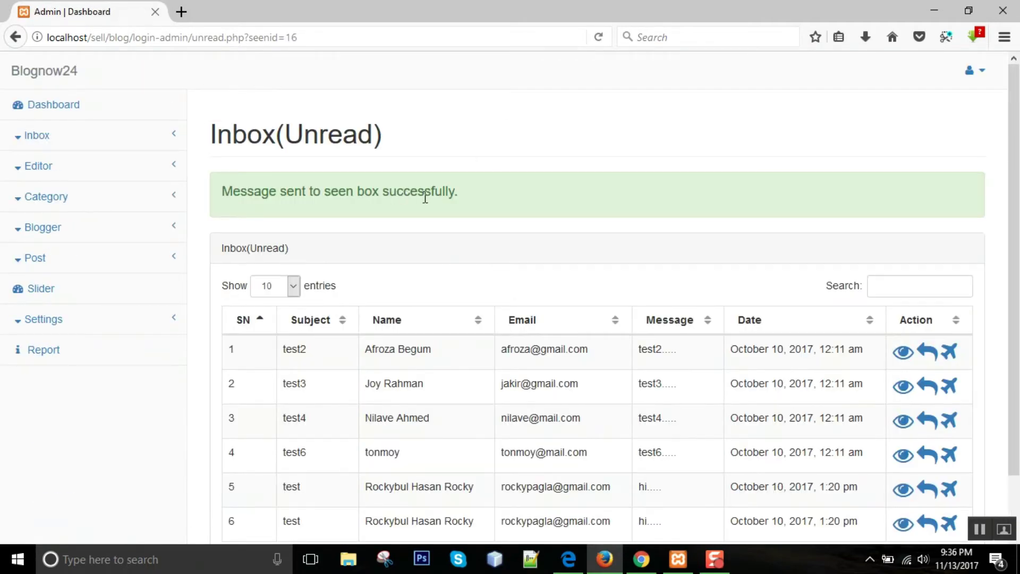
# - Delete the first Seen message (test1), then view the list of editors
pyautogui.click(22, 143)
pyautogui.click(51, 197)
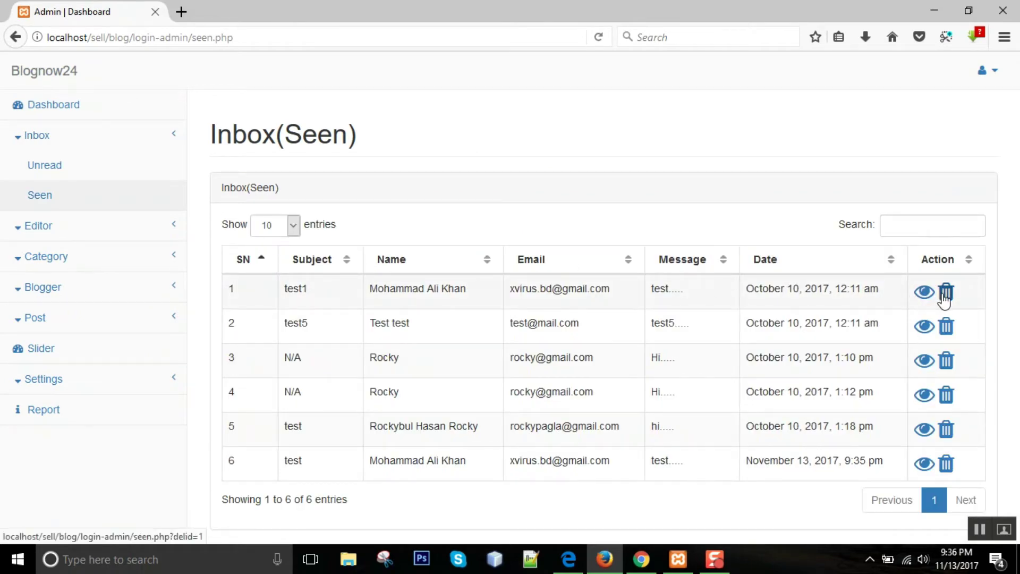
pyautogui.click(945, 297)
pyautogui.click(504, 272)
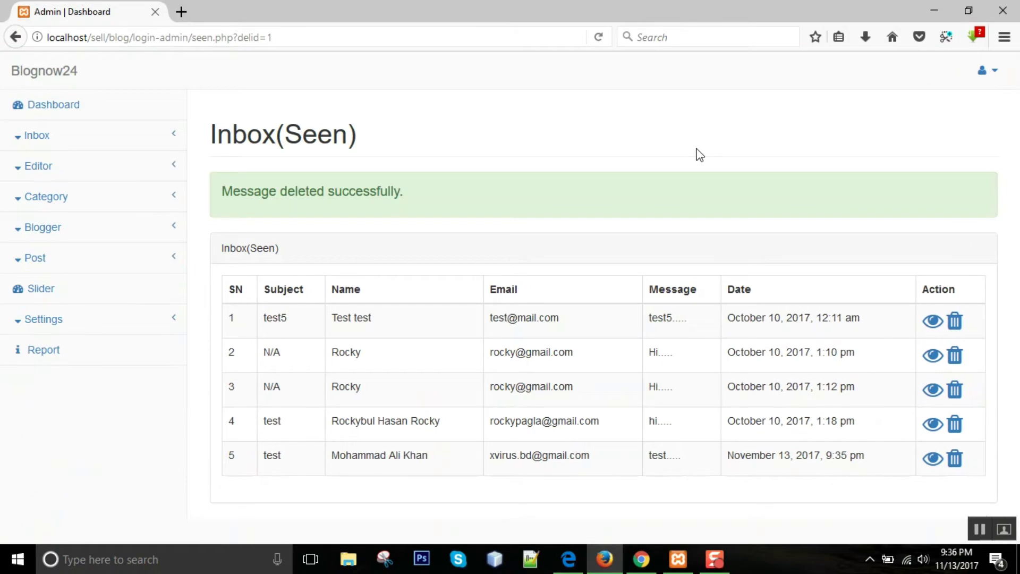
pyautogui.click(66, 105)
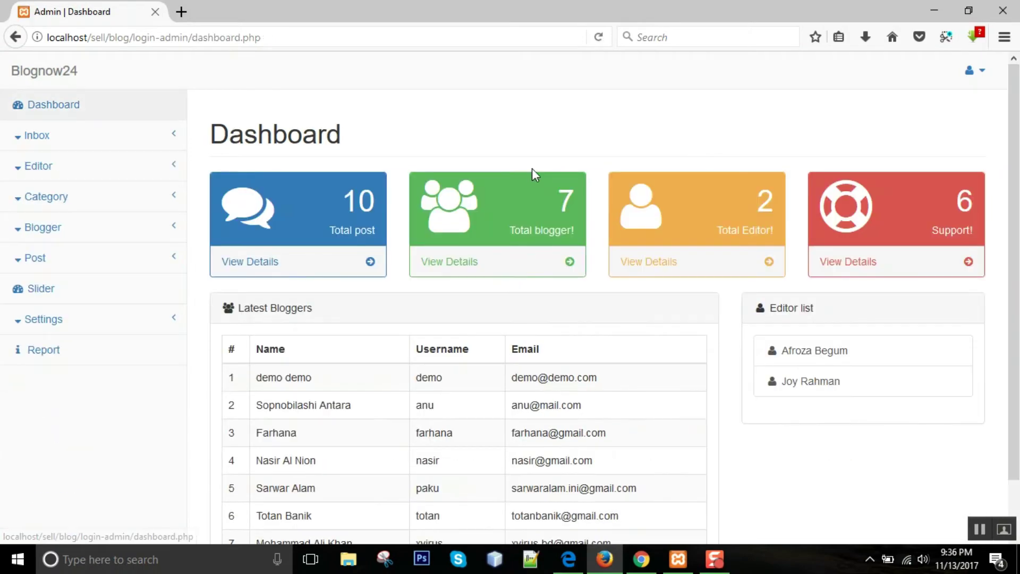
pyautogui.click(655, 267)
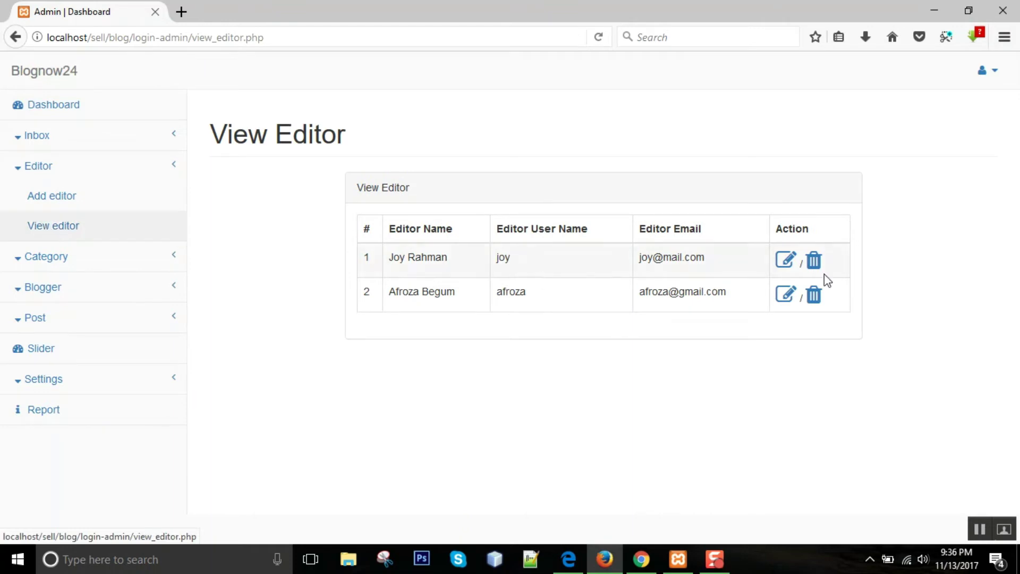
# - Add editor 'demo' with user name demo, an e-mail and password, declining to save the login
pyautogui.click(67, 207)
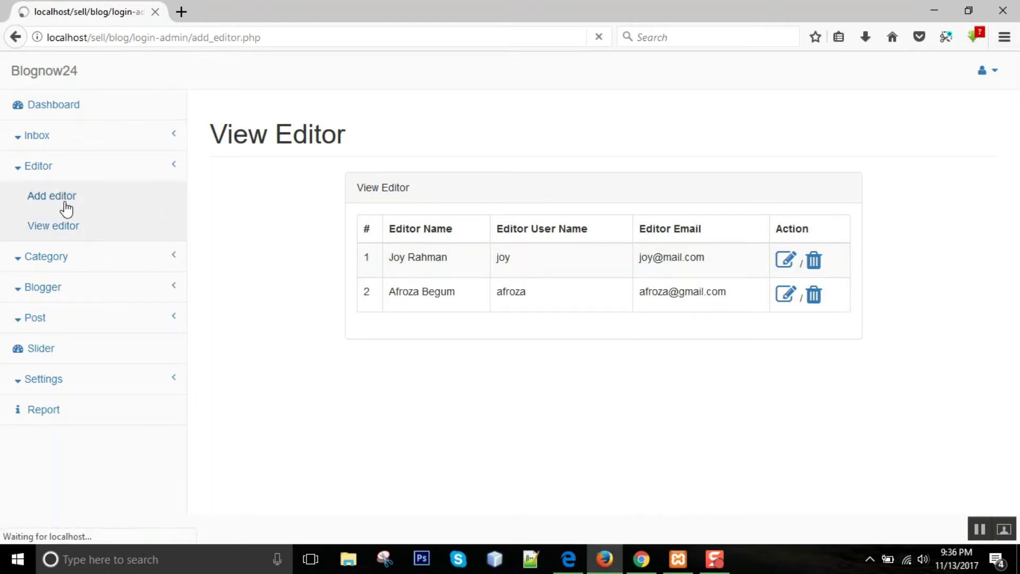
pyautogui.click(429, 243)
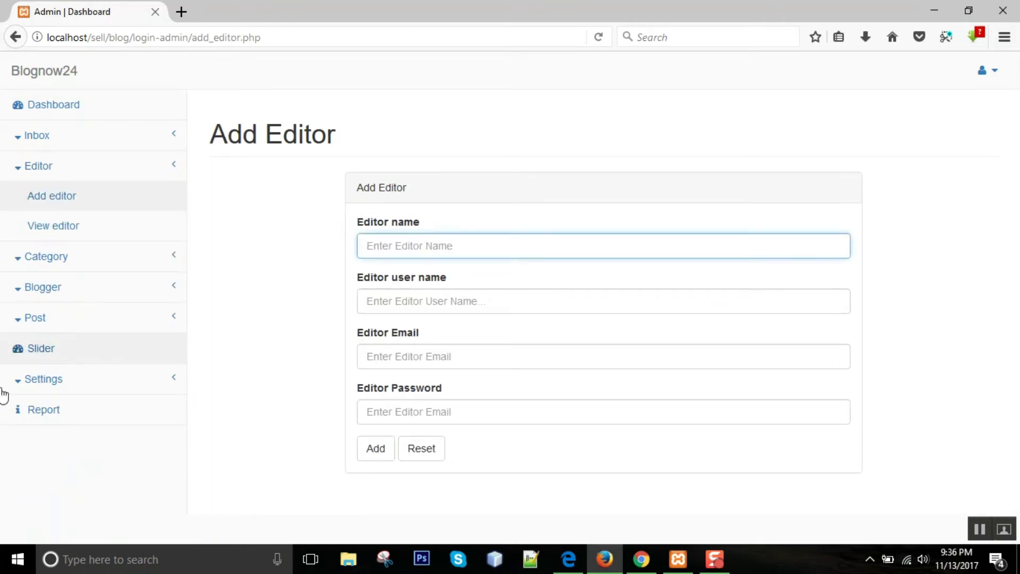
pyautogui.write('demo')
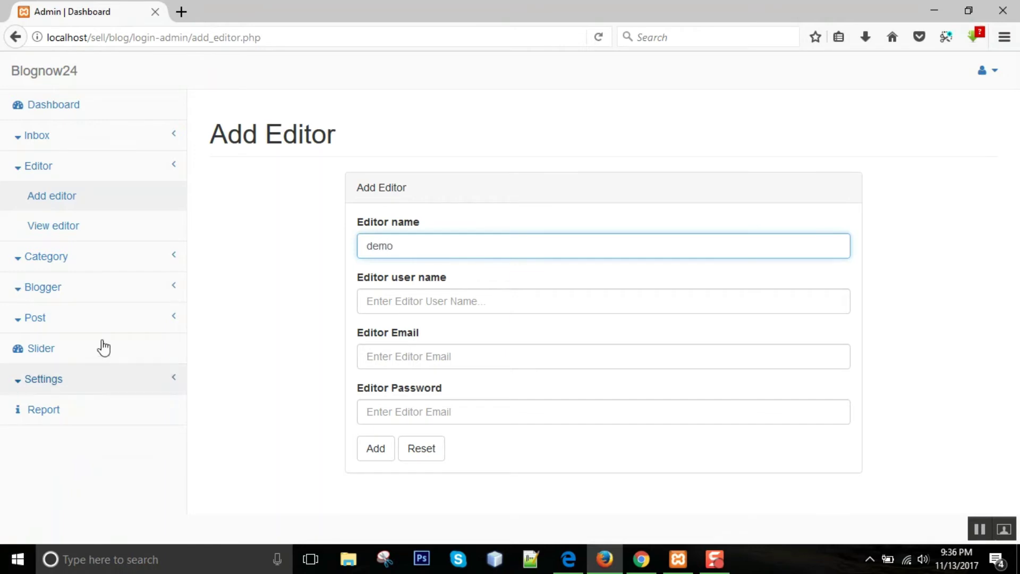
pyautogui.click(426, 299)
pyautogui.write('demo')
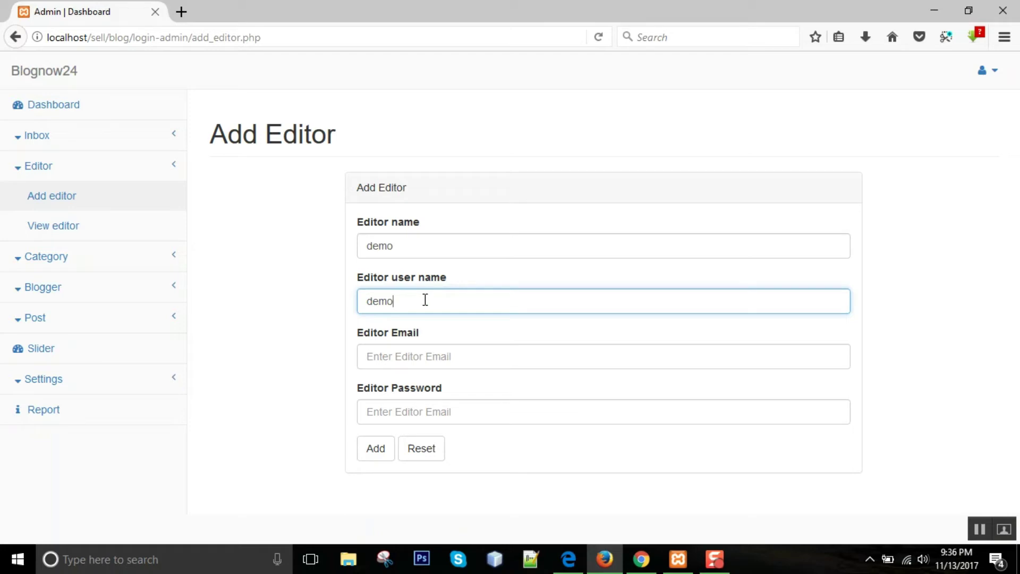
pyautogui.click(399, 346)
pyautogui.write('demo@mail.com')
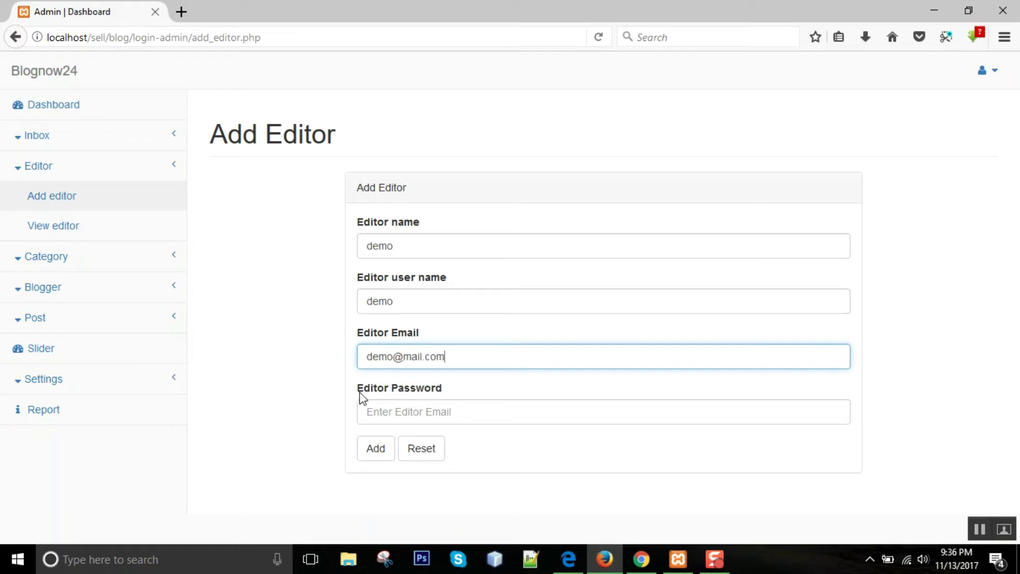
pyautogui.click(419, 408)
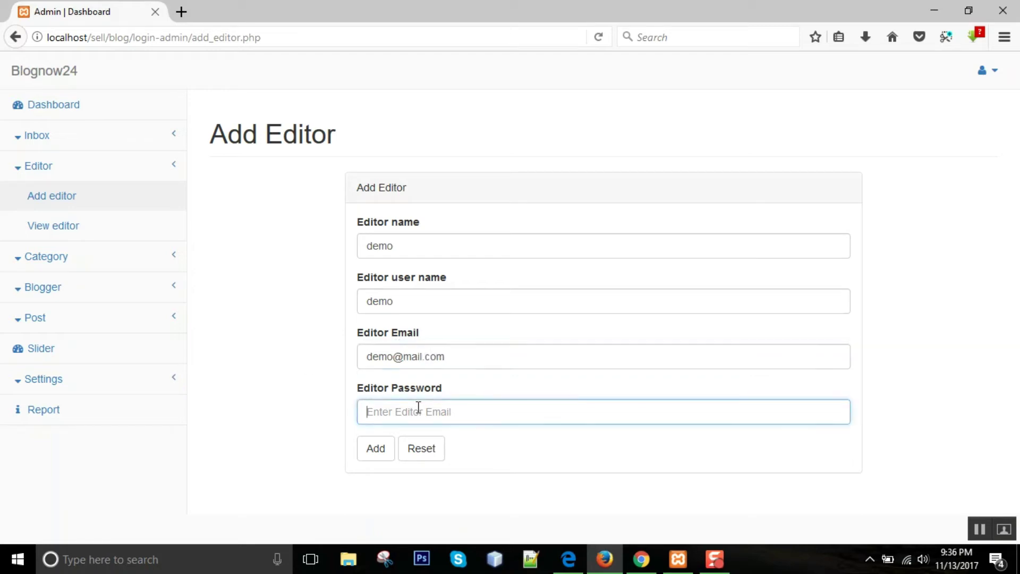
pyautogui.write('de')
pyautogui.click(376, 448)
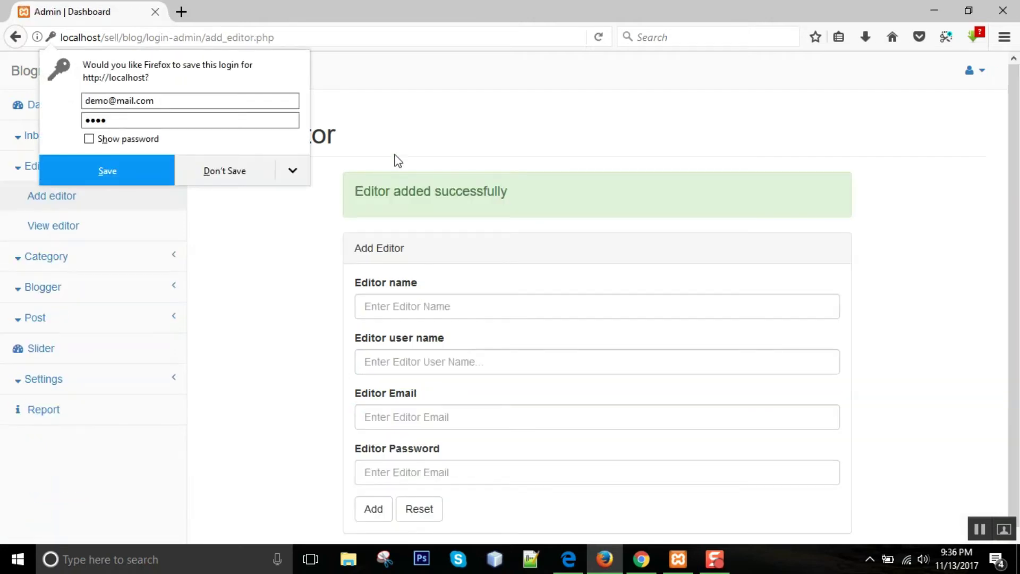
pyautogui.click(423, 143)
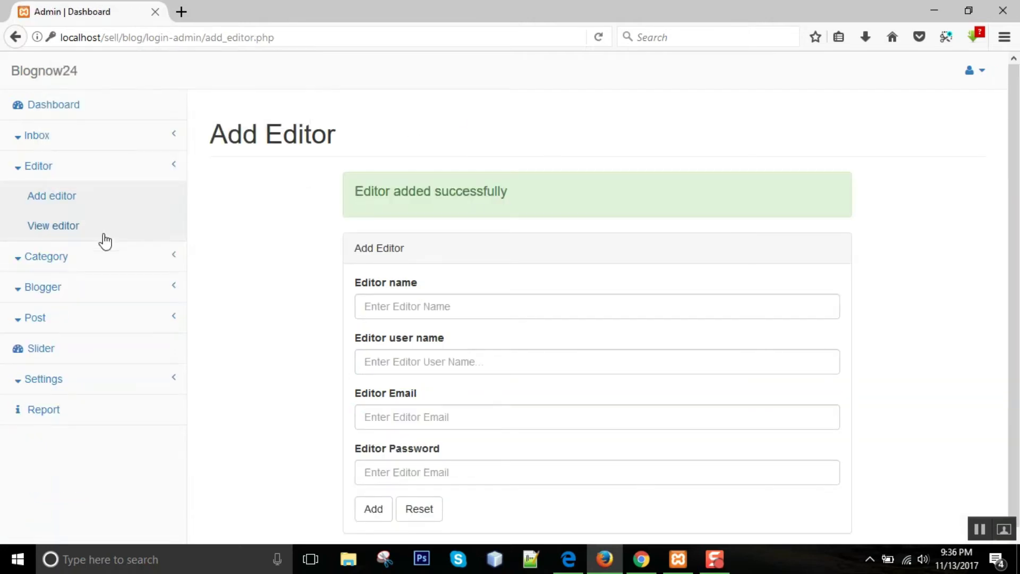
pyautogui.click(91, 263)
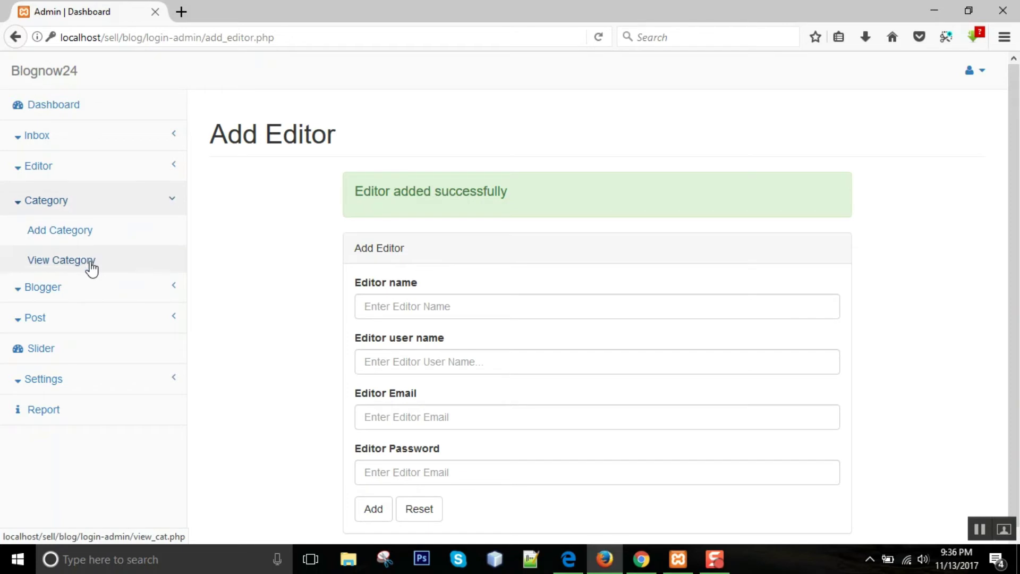
# - View the admin list of categories
pyautogui.click(64, 229)
pyautogui.click(73, 260)
pyautogui.scroll(-3, 611, 262)
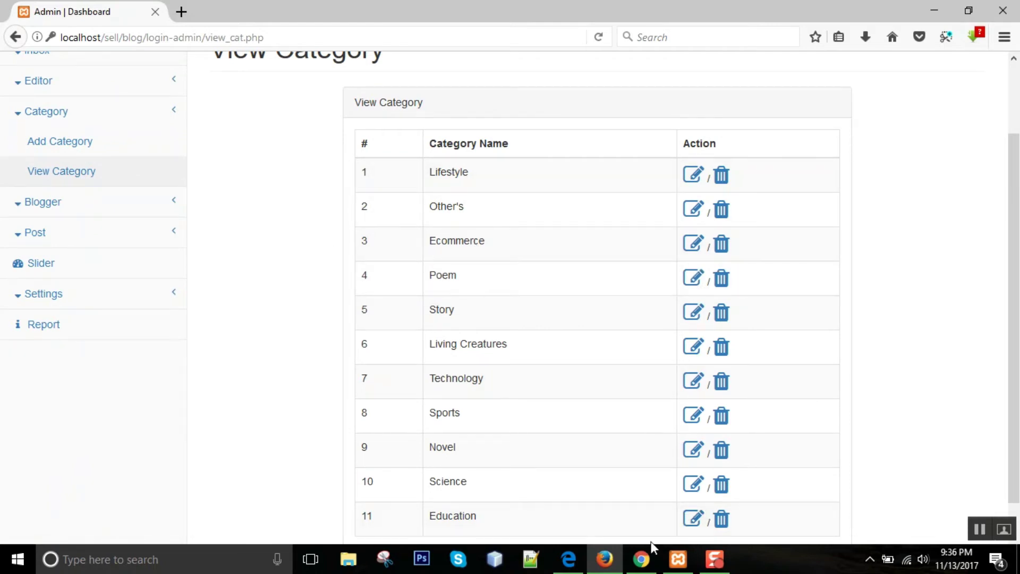
# - Review the 7-entry blogger list, then switch to the public site in Chrome
pyautogui.click(138, 211)
pyautogui.click(81, 182)
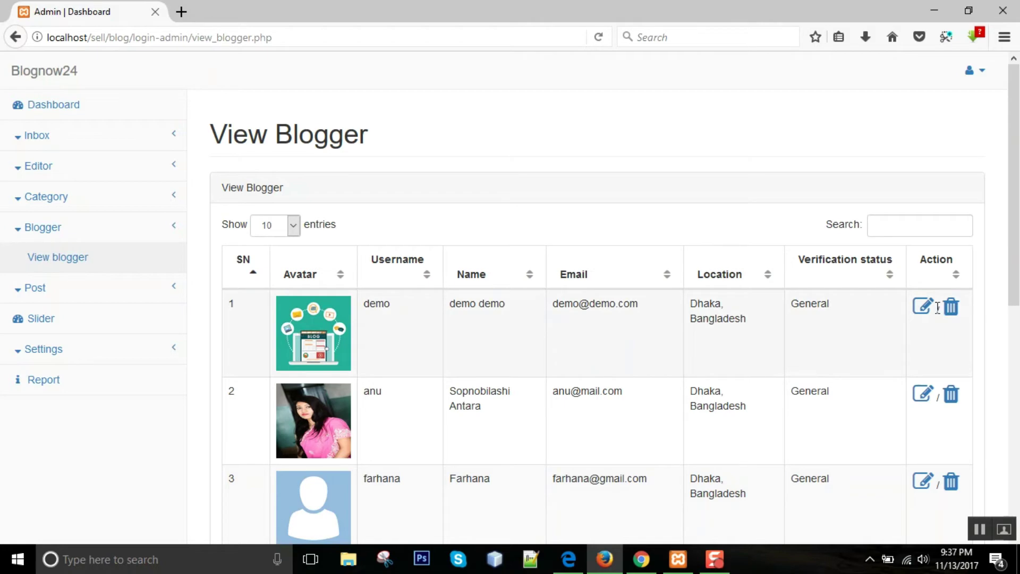
pyautogui.scroll(-7, 408, 322)
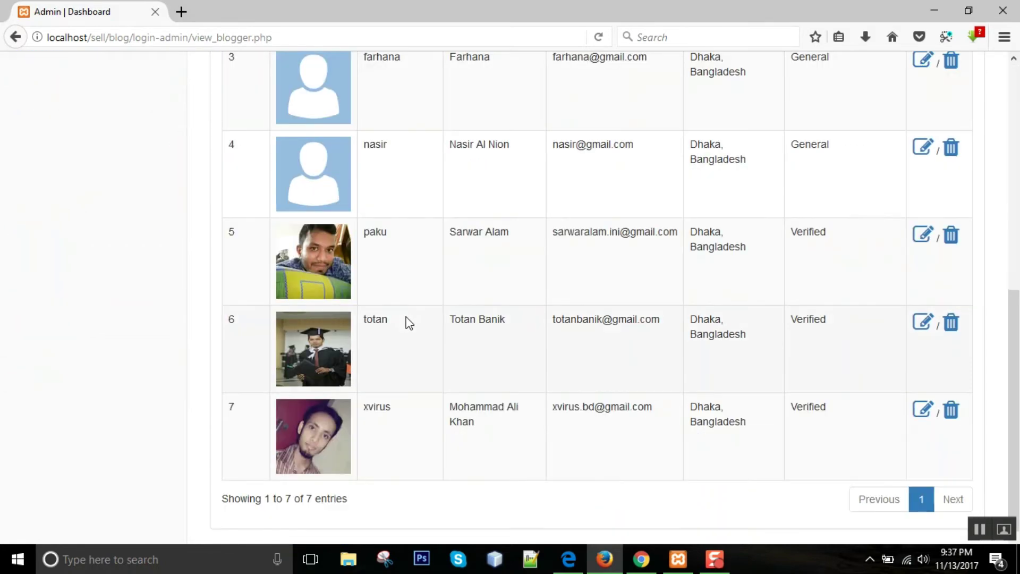
pyautogui.click(641, 559)
pyautogui.scroll(3, 313, 222)
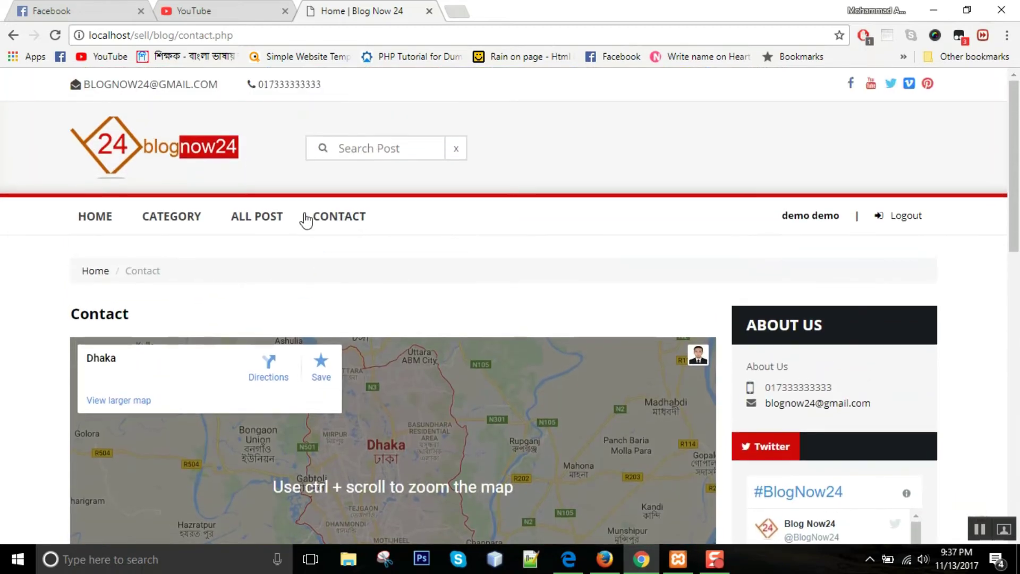
# - Go to the blog home page and scroll through its posts
pyautogui.click(173, 164)
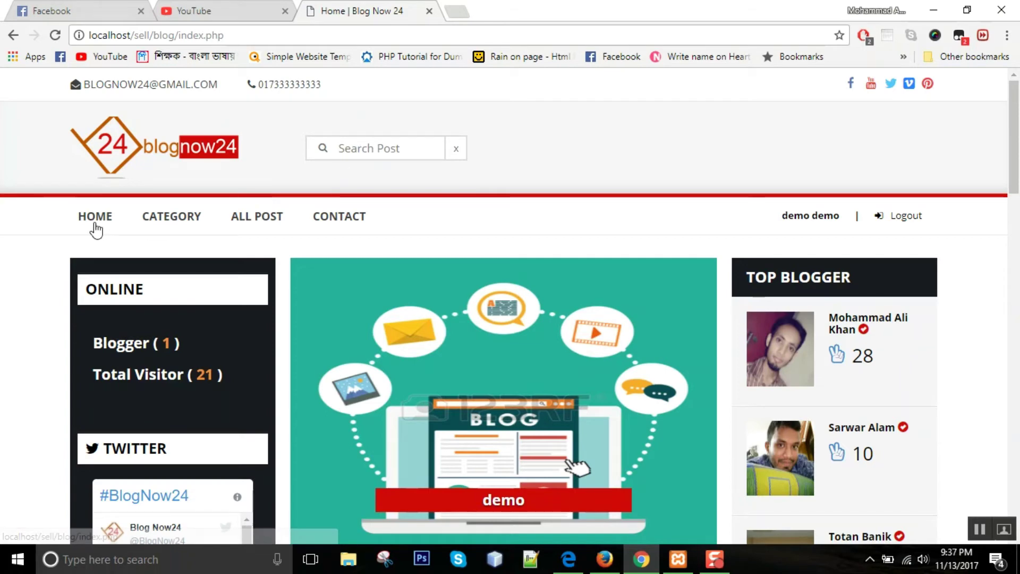
pyautogui.scroll(-1, 135, 308)
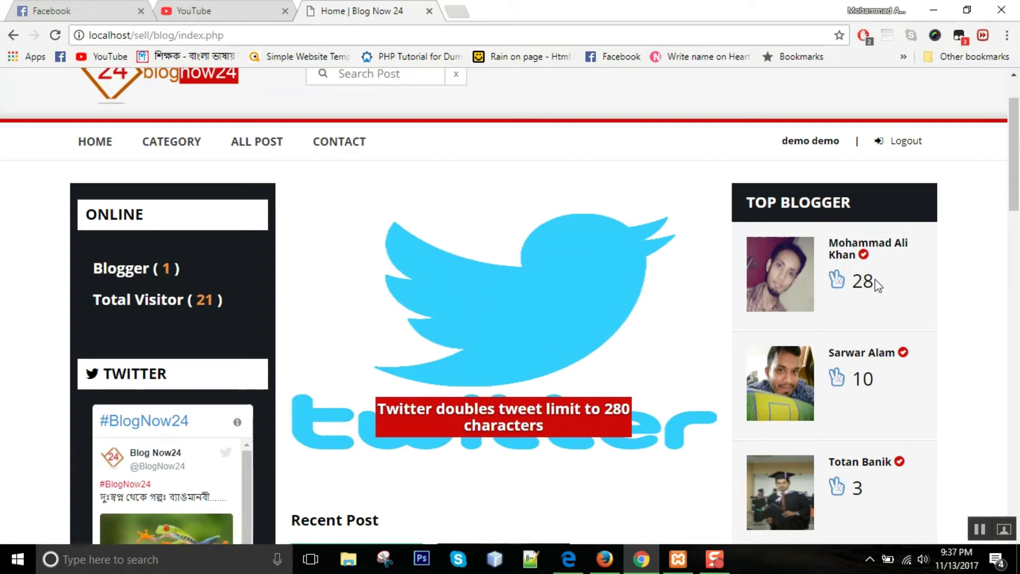
pyautogui.moveTo(868, 260)
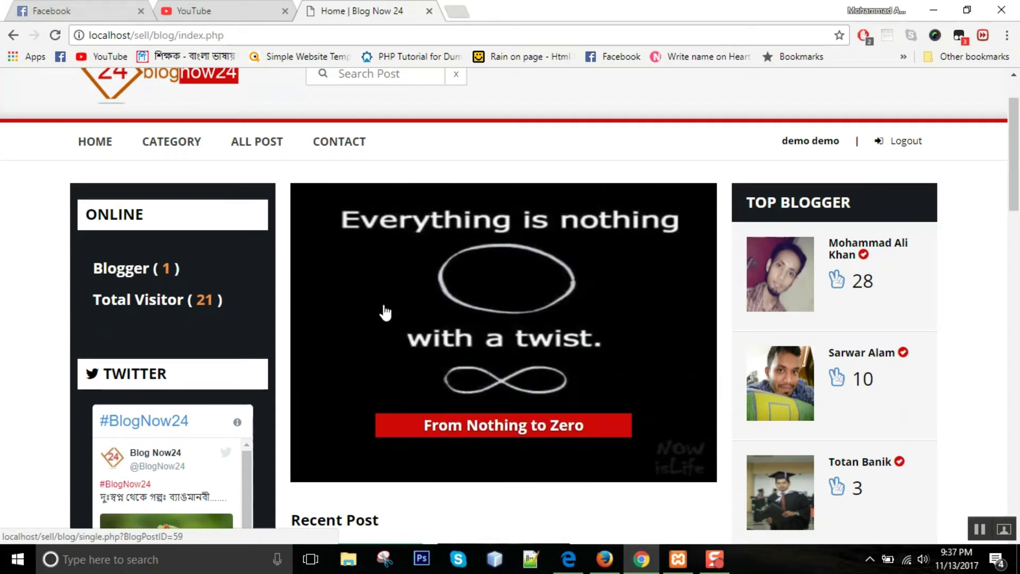
pyautogui.scroll(-4, 404, 309)
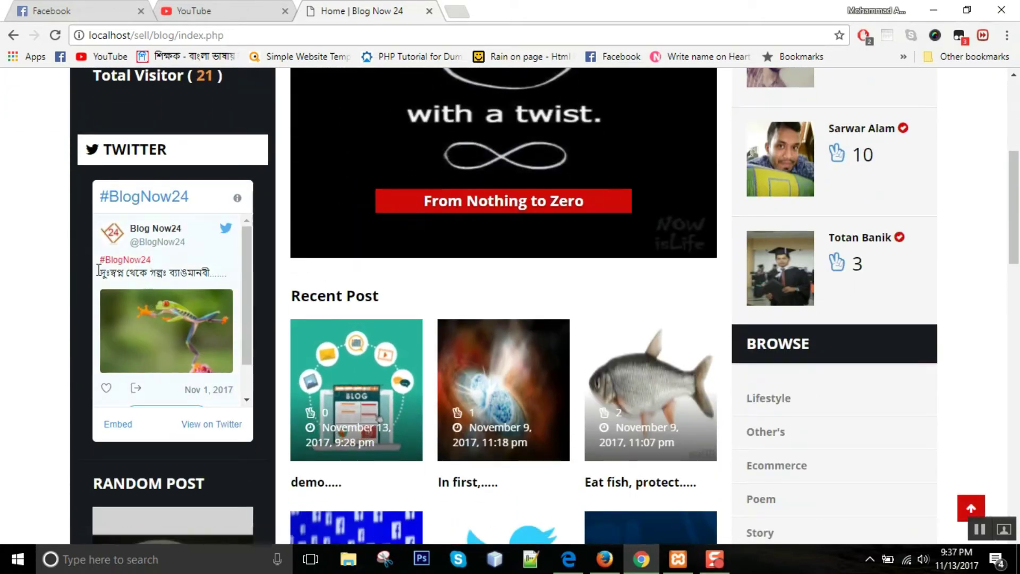
pyautogui.scroll(-6, 43, 316)
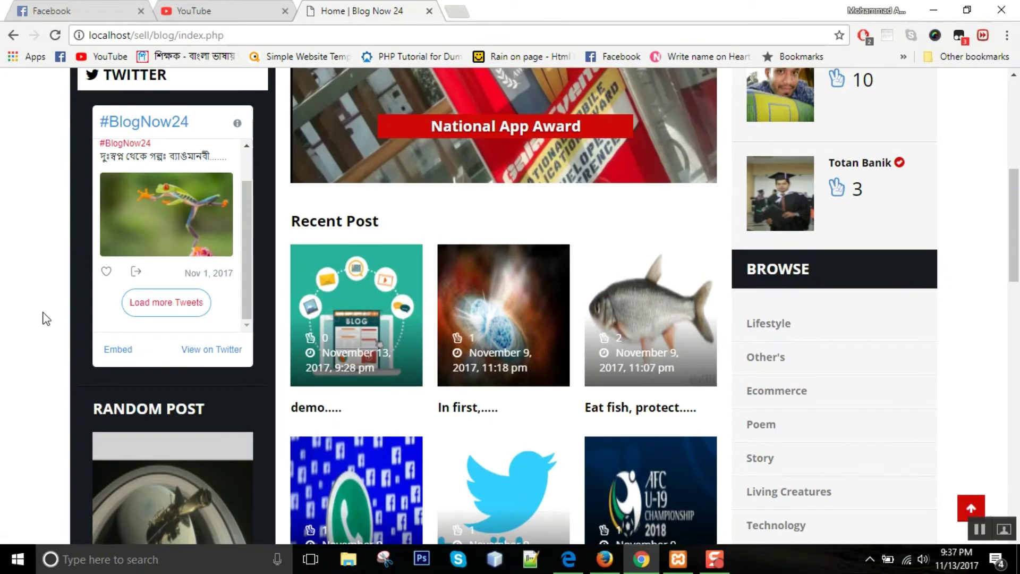
pyautogui.scroll(-5, 71, 260)
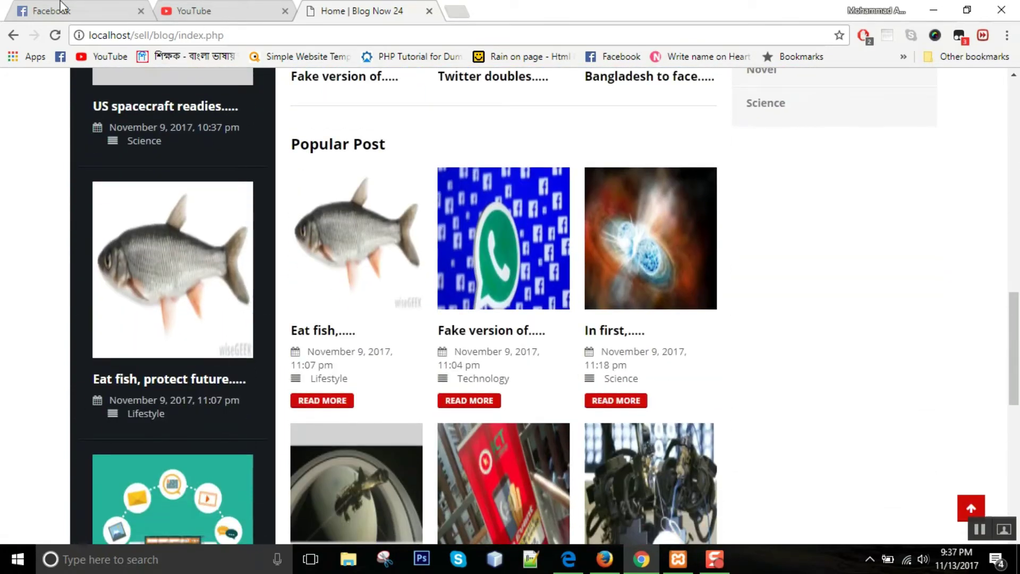
pyautogui.scroll(3, 107, 324)
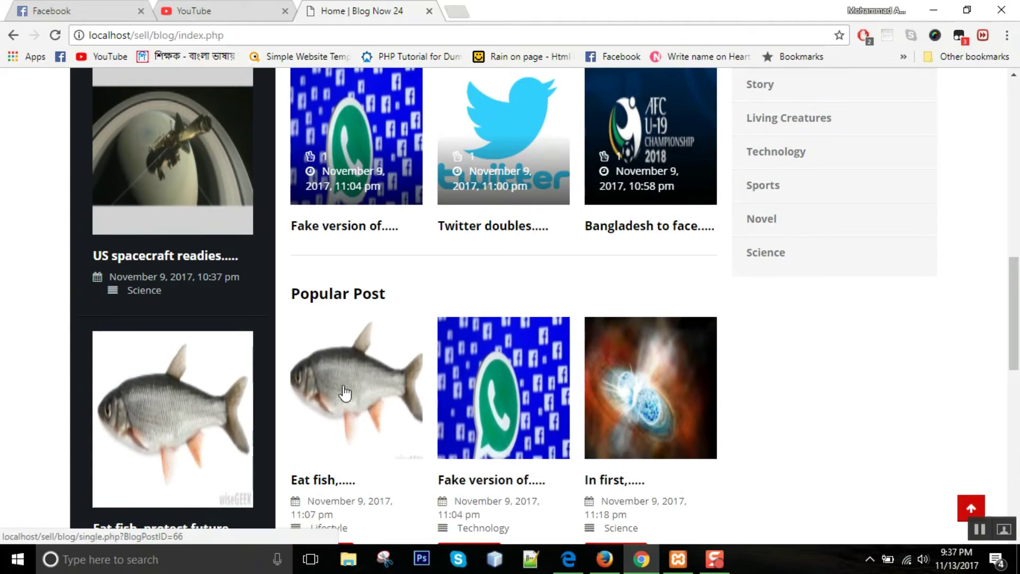
pyautogui.scroll(-14, 420, 362)
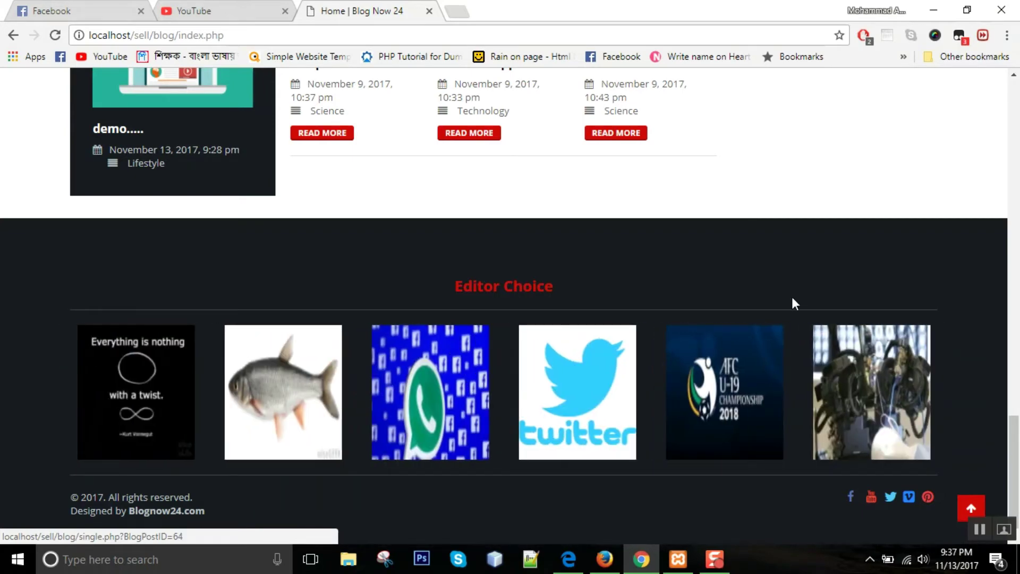
pyautogui.scroll(18, 769, 287)
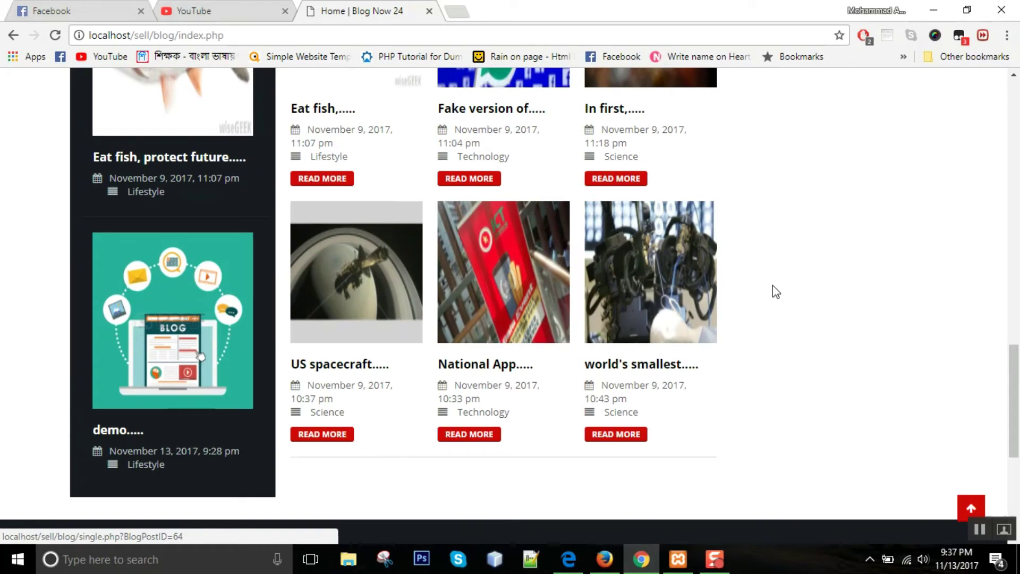
pyautogui.scroll(1, 774, 293)
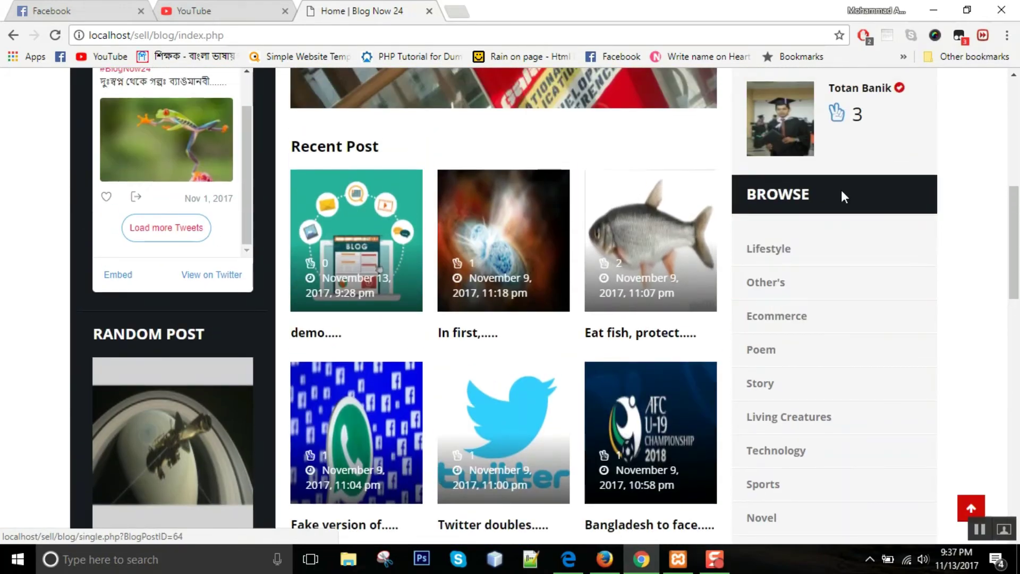
# - Show the Technology category posts, then return to the home page
pyautogui.click(781, 450)
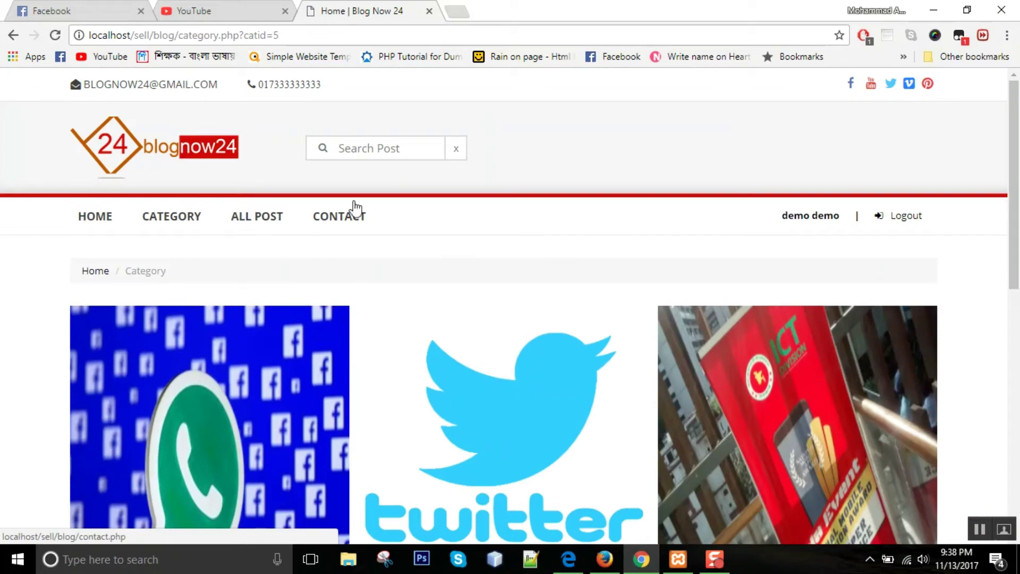
pyautogui.scroll(-4, 353, 228)
pyautogui.scroll(4, 325, 238)
pyautogui.click(100, 215)
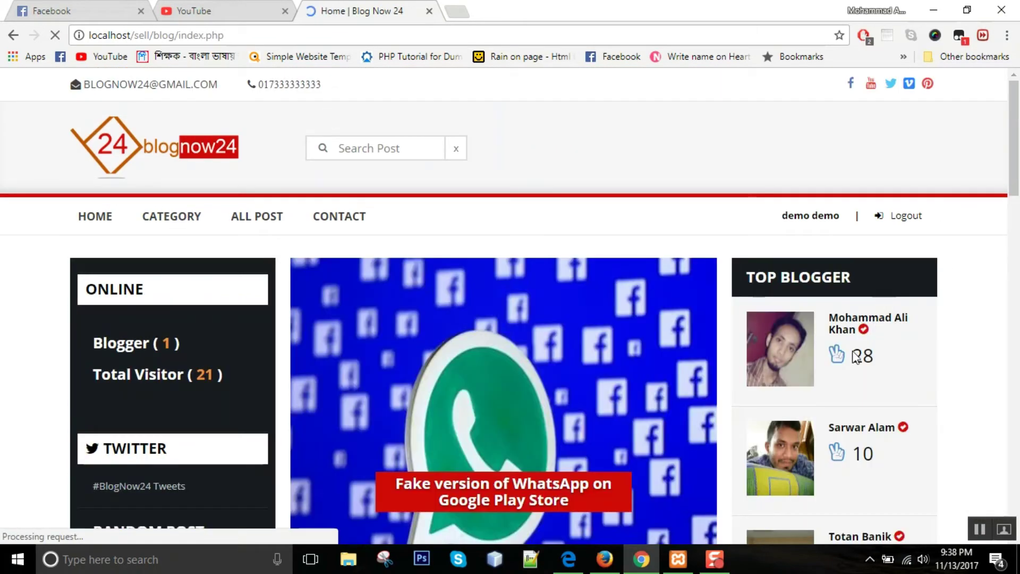
# - Set the demo blogger's verification status to Verified and update it in the admin panel
pyautogui.click(602, 564)
pyautogui.scroll(10, 369, 250)
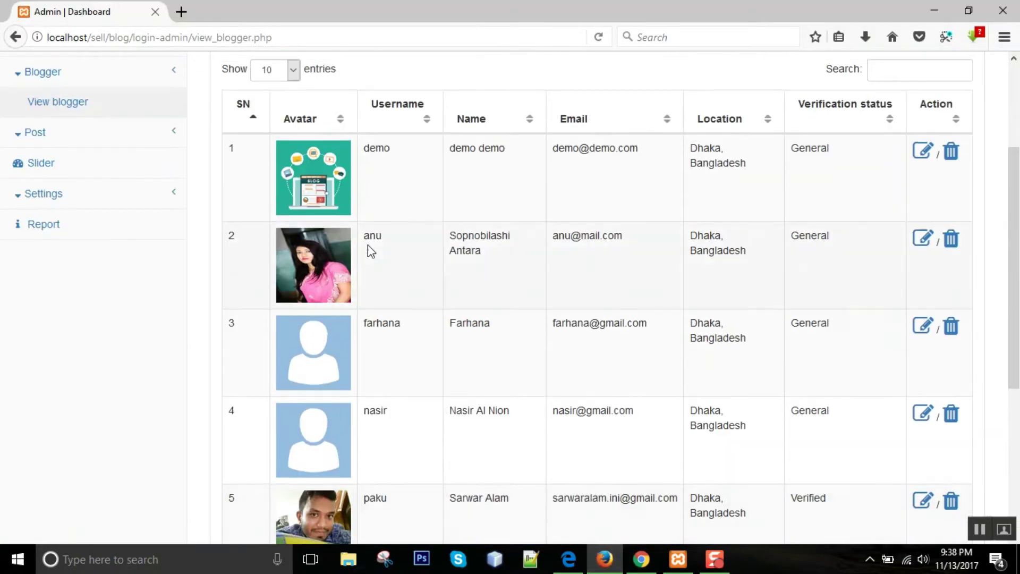
pyautogui.click(922, 307)
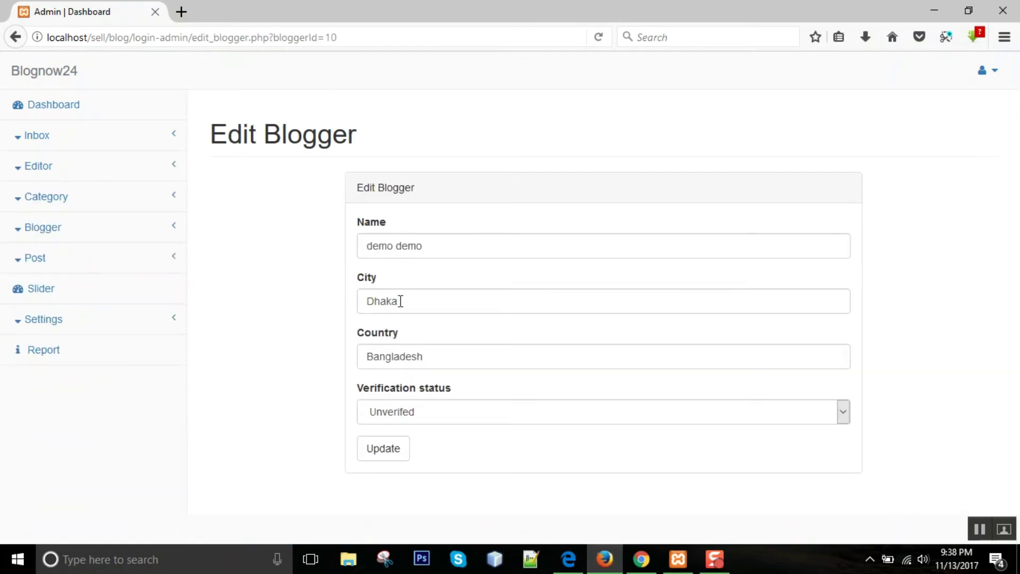
pyautogui.click(430, 420)
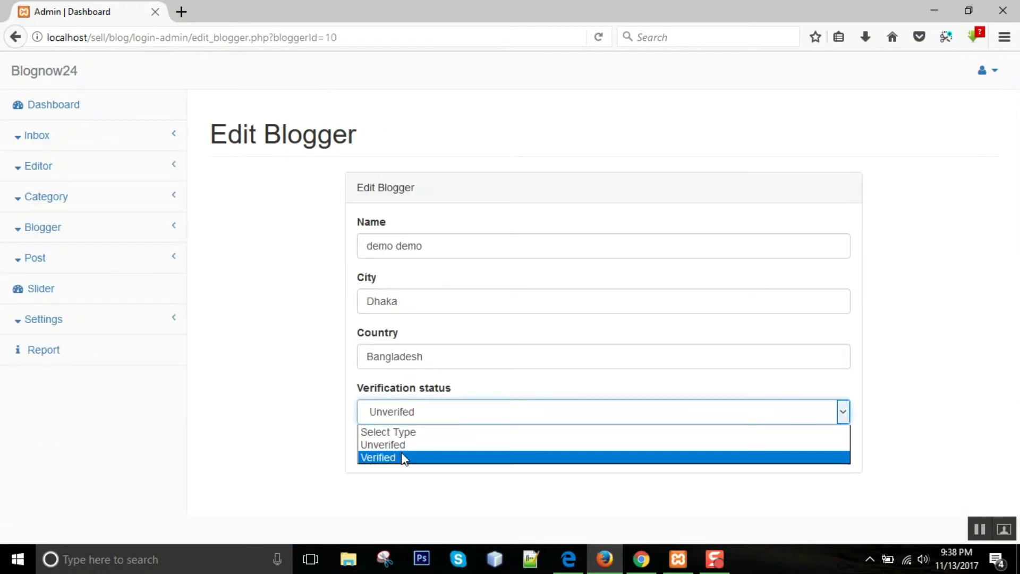
pyautogui.click(465, 457)
pyautogui.click(385, 449)
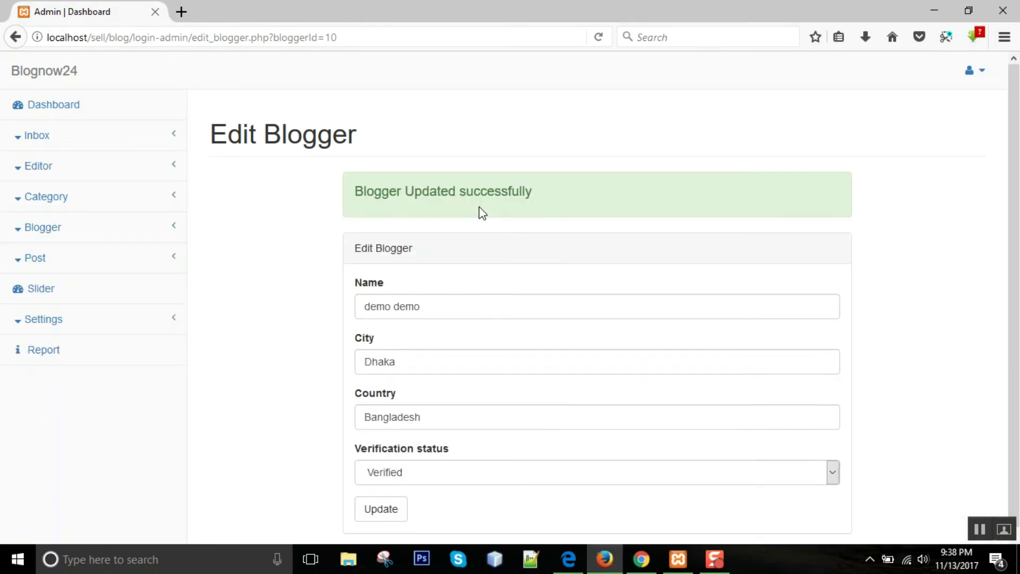
# - Open the demo post from Recent Posts on the public site
pyautogui.click(641, 559)
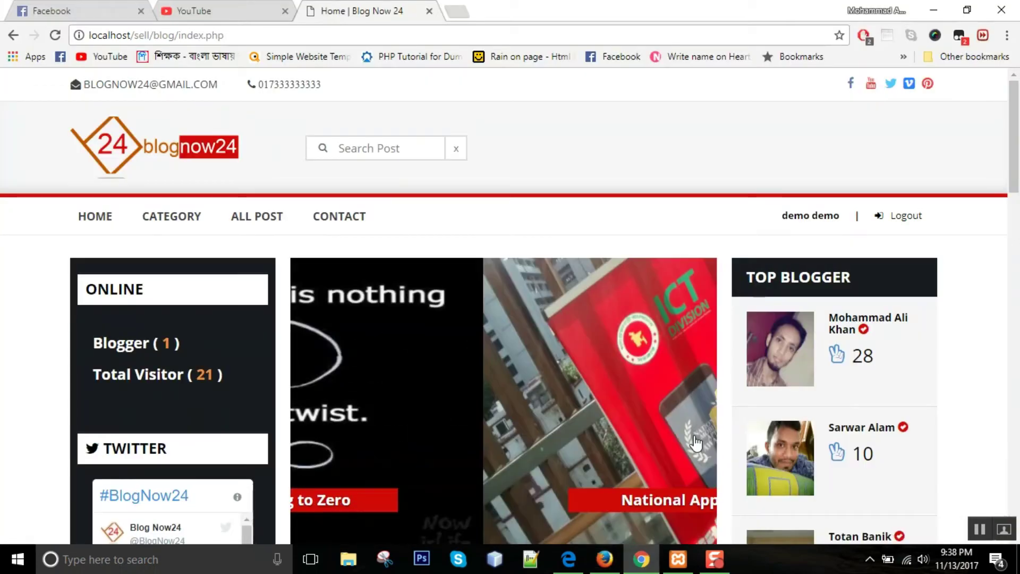
pyautogui.scroll(-5, 284, 219)
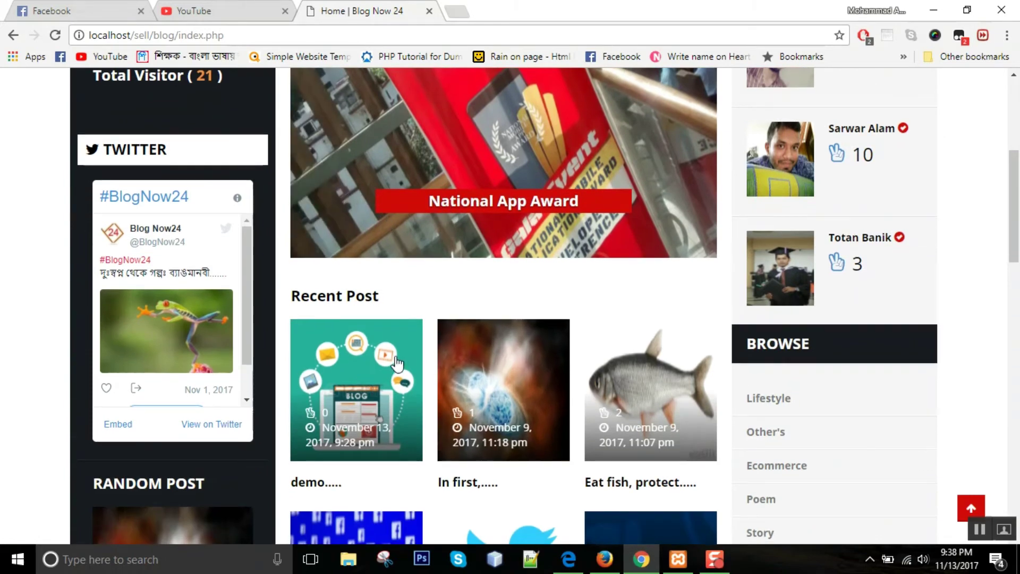
pyautogui.click(360, 372)
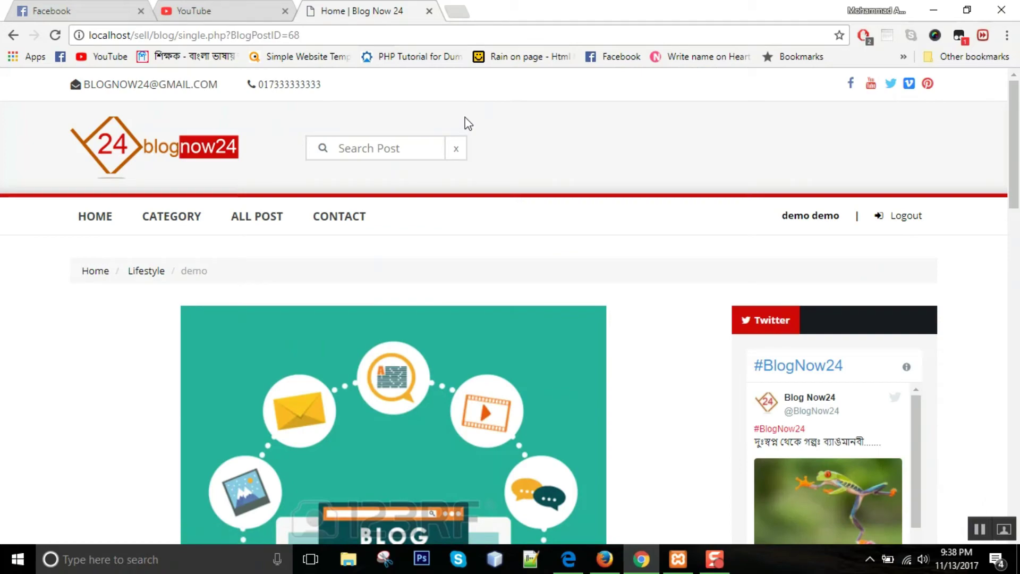
# - Check the demo post's verified author box, visit the 'demo demo' profile, then go home
pyautogui.scroll(-5, 444, 186)
pyautogui.scroll(-5, 131, 271)
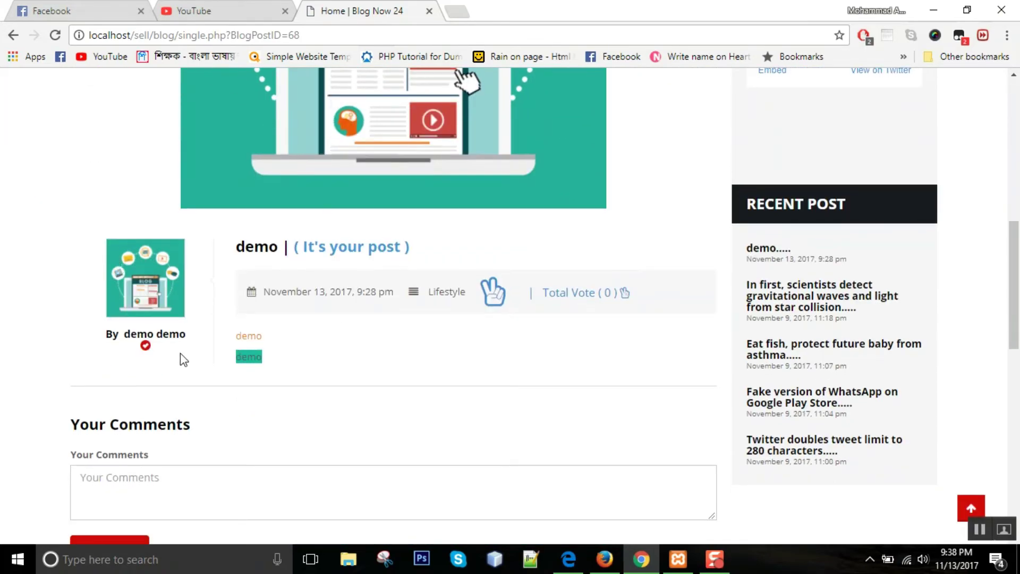
pyautogui.scroll(10, 456, 236)
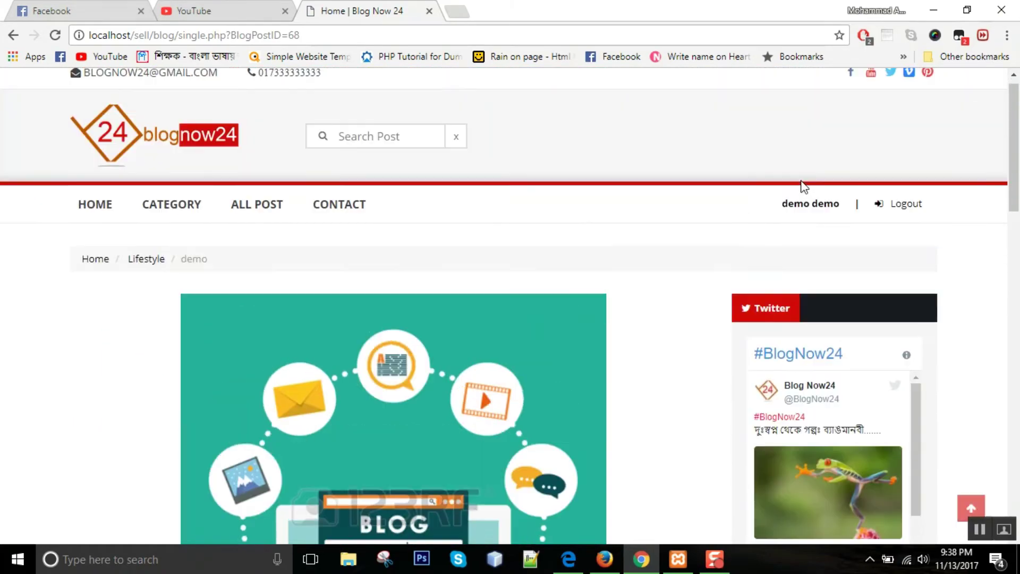
pyautogui.click(812, 215)
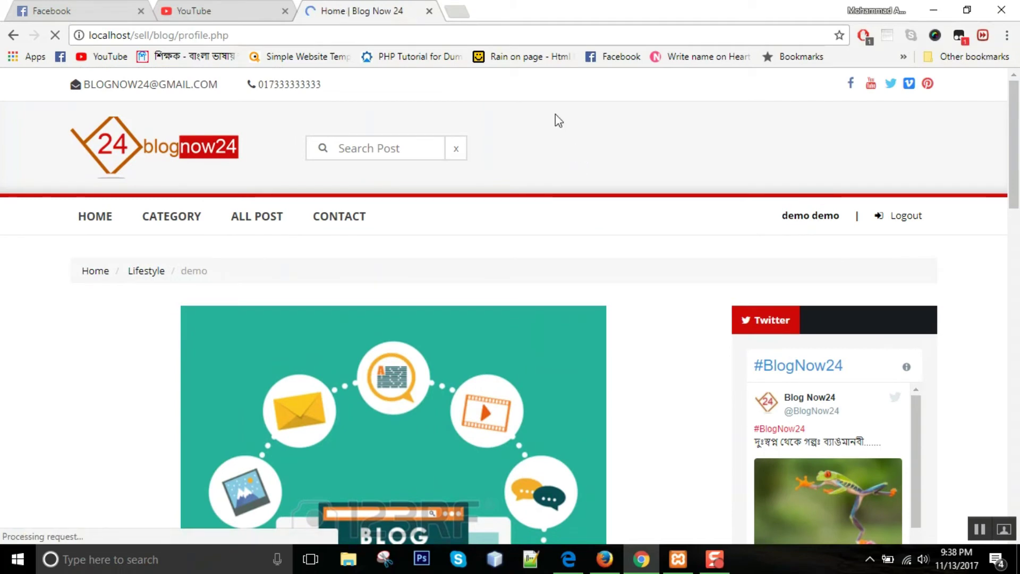
pyautogui.scroll(-3, 223, 323)
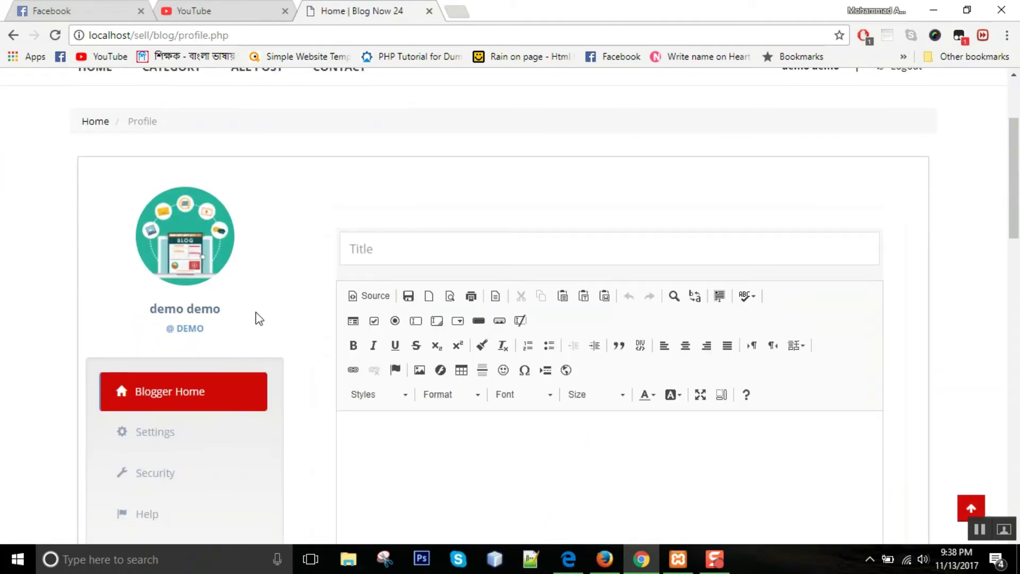
pyautogui.scroll(3, 372, 287)
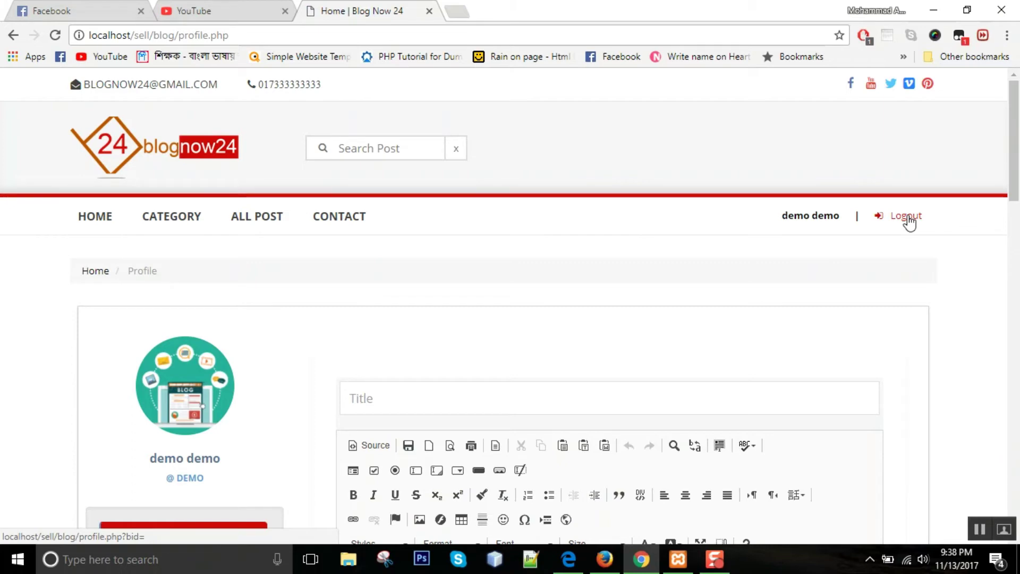
pyautogui.click(115, 206)
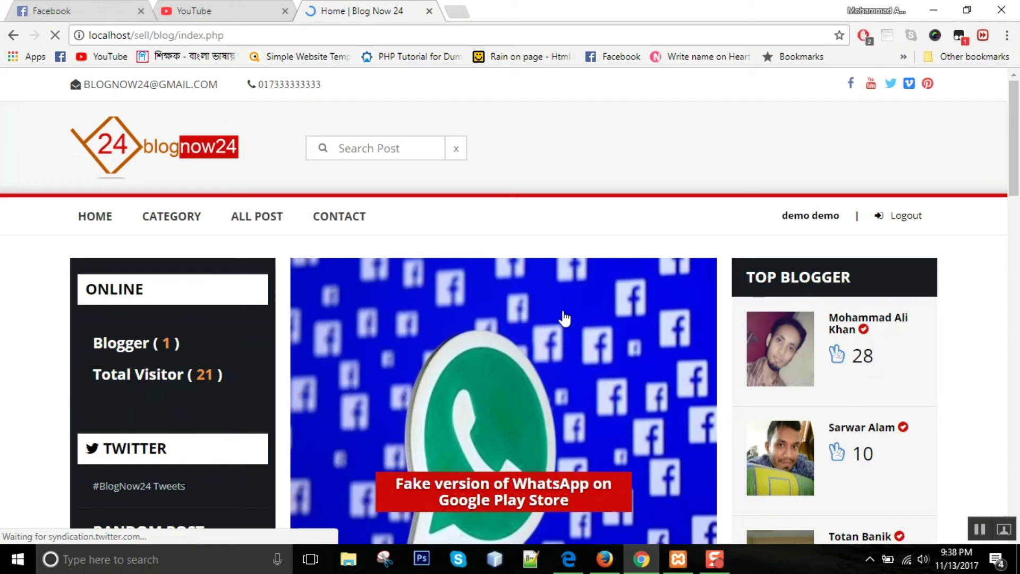
# - Log out of the demo account and open the first Top Blogger's public profile
pyautogui.click(893, 221)
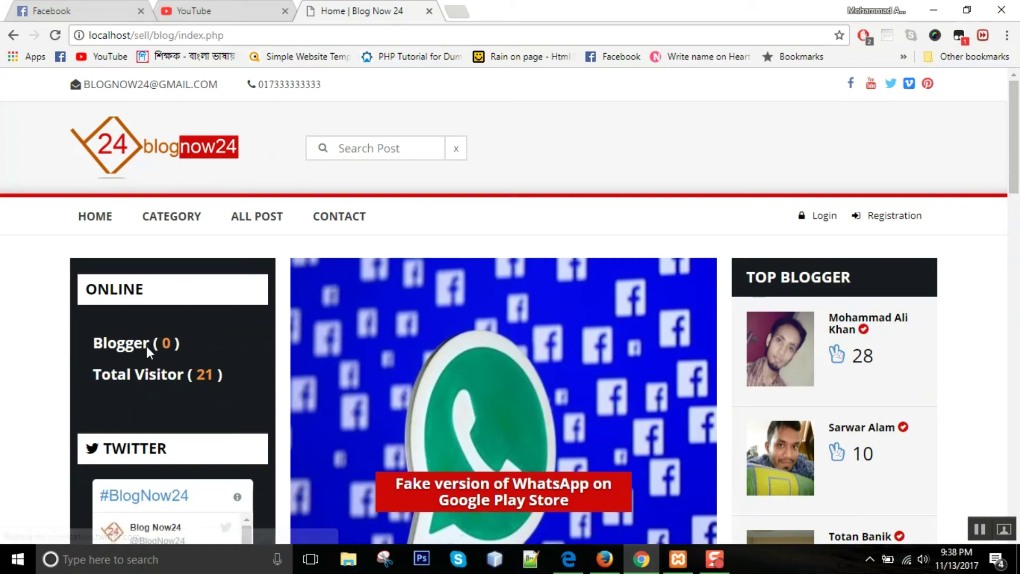
pyautogui.click(847, 332)
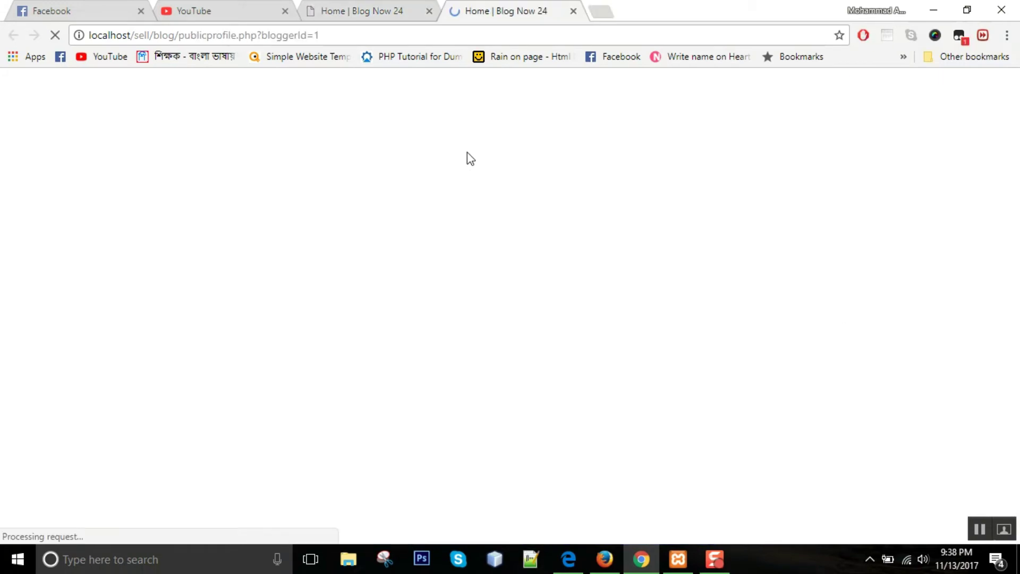
pyautogui.scroll(-6, 430, 305)
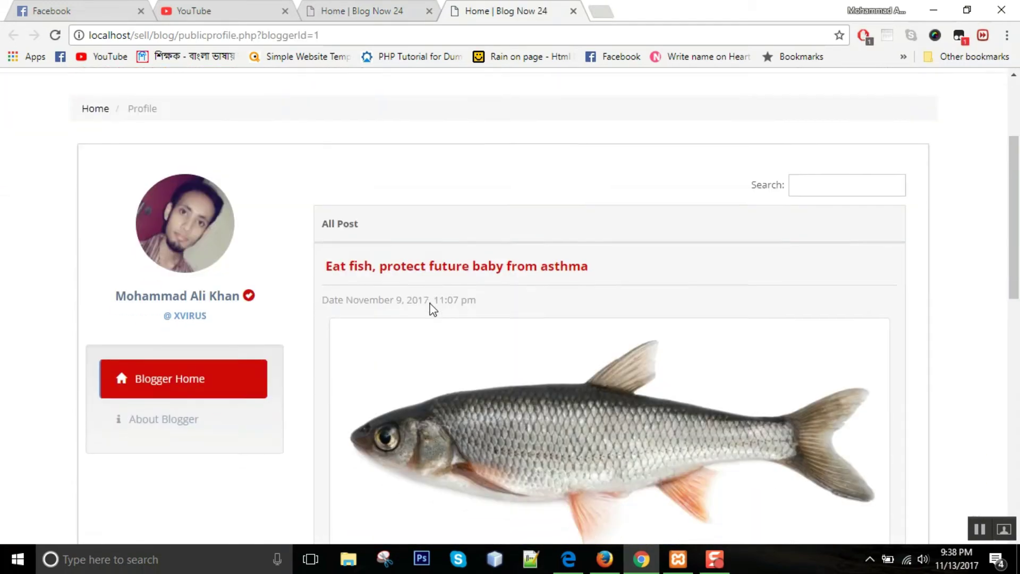
pyautogui.scroll(-5, 430, 305)
pyautogui.scroll(6, 353, 317)
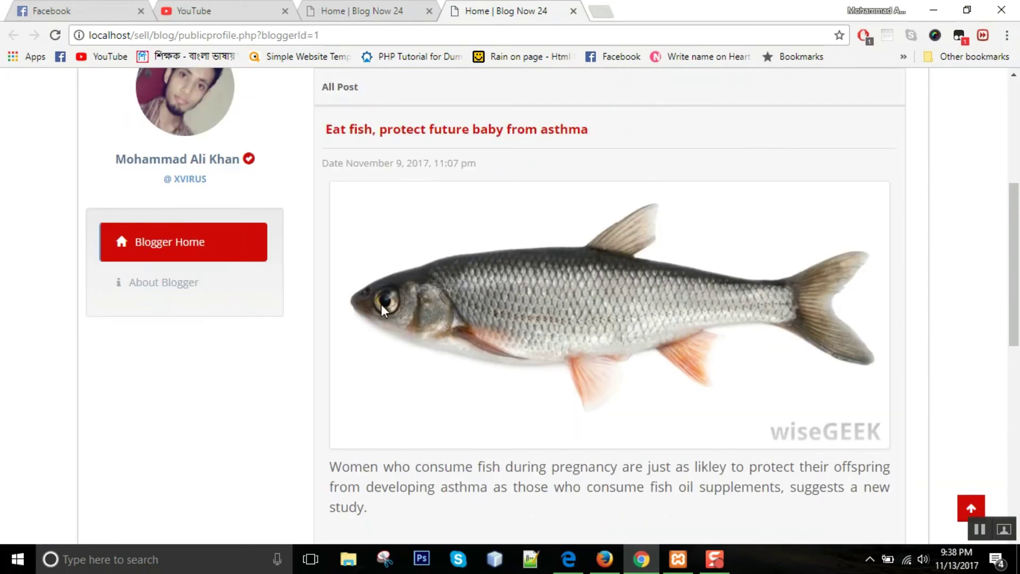
# - View the blogger's About Blogger details, then return to the home page
pyautogui.click(150, 297)
pyautogui.scroll(3, 478, 313)
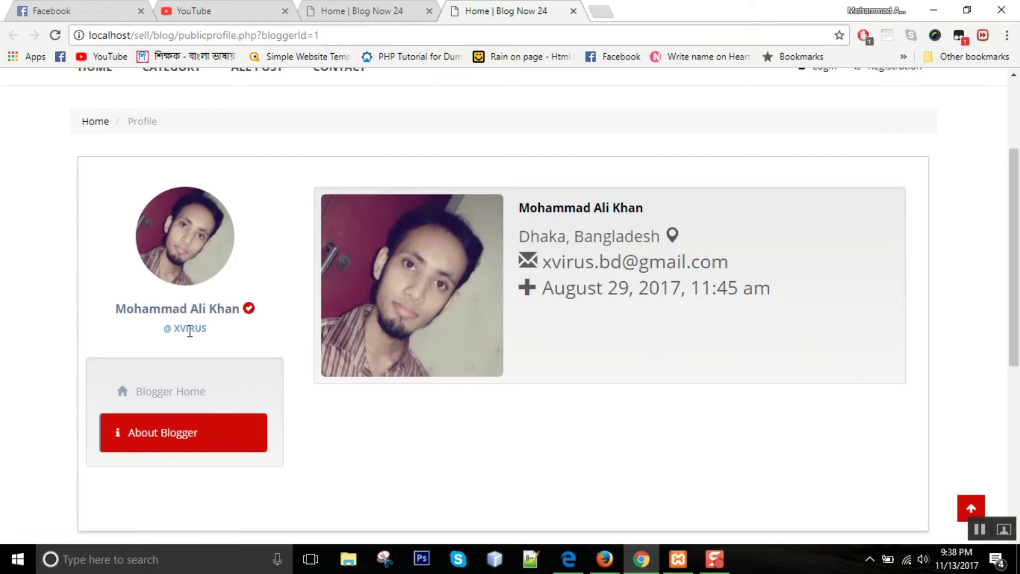
pyautogui.scroll(3, 262, 333)
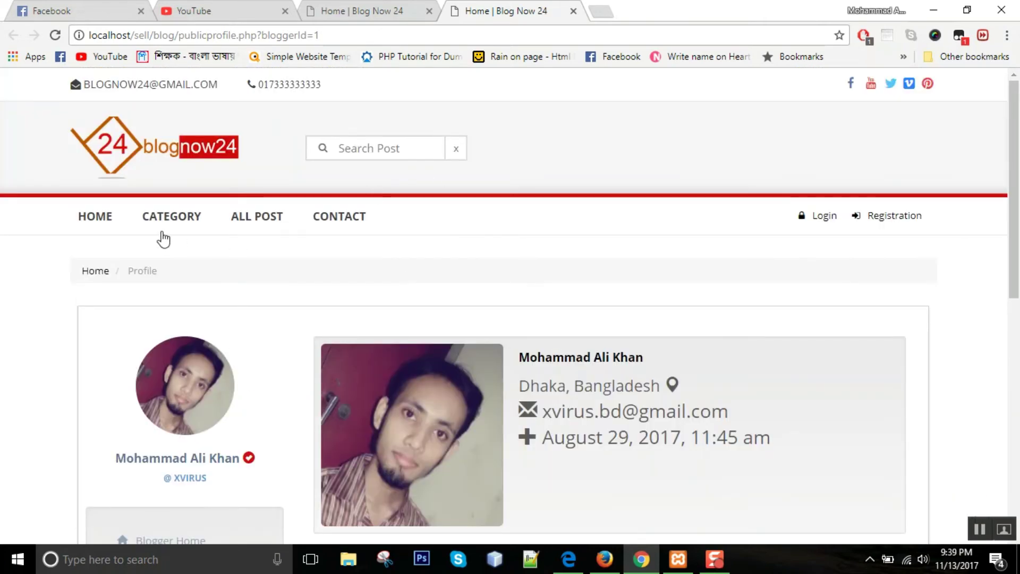
pyautogui.click(110, 215)
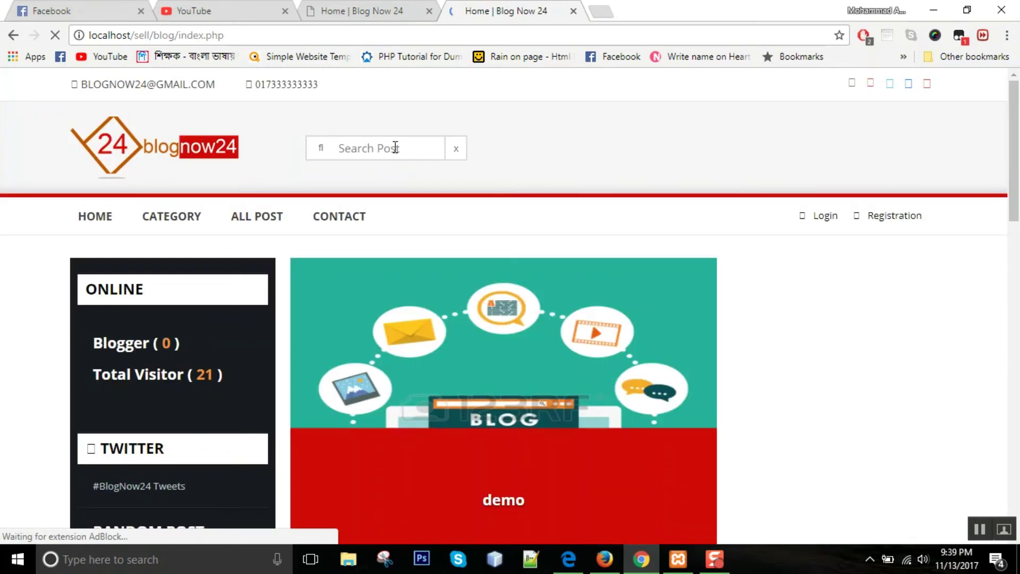
# - Search posts for 'a' and open 'world's smallest surgical robot'
pyautogui.click(392, 145)
pyautogui.write('a')
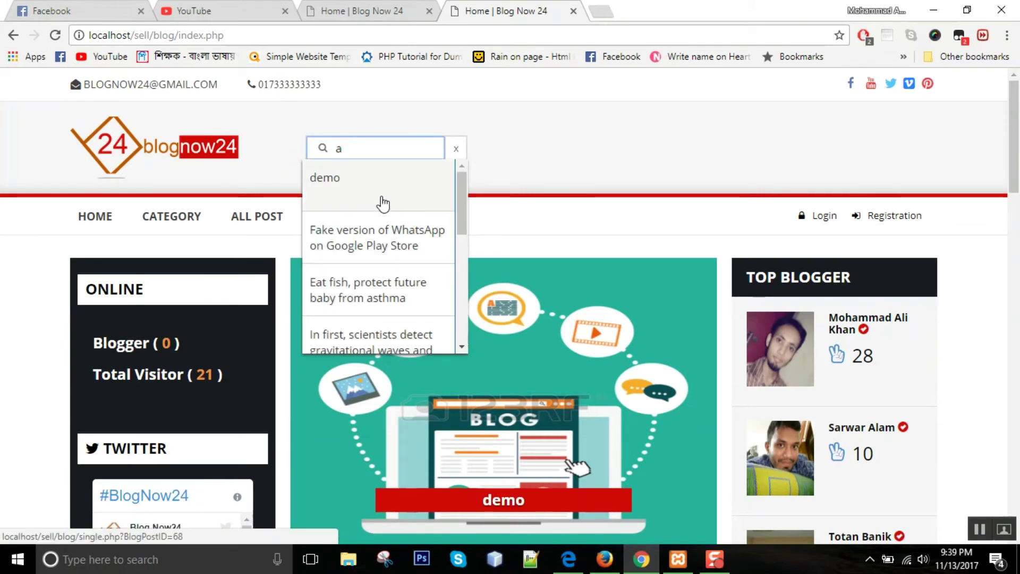
pyautogui.scroll(-3, 380, 202)
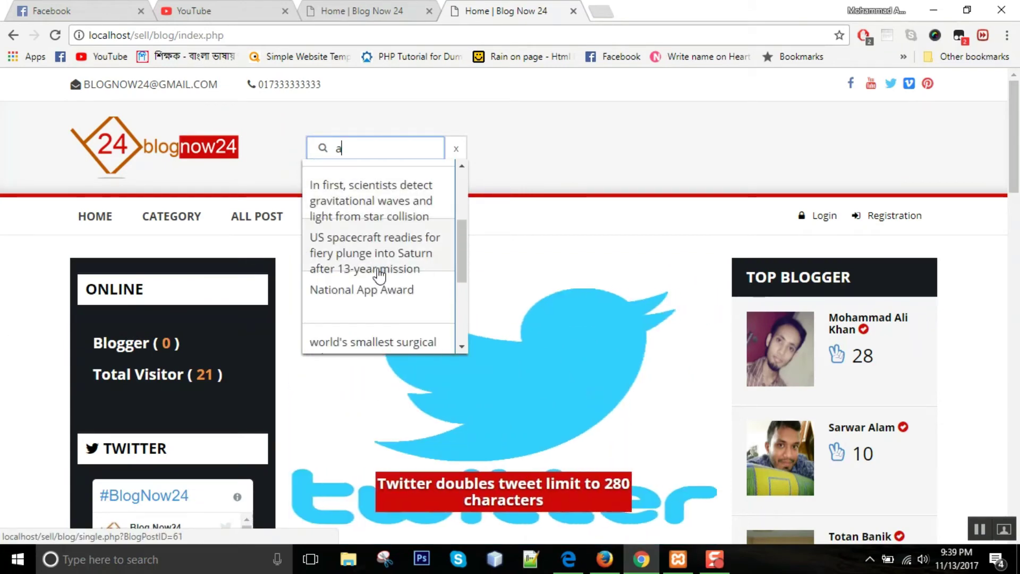
pyautogui.scroll(-2, 366, 282)
pyautogui.click(363, 282)
# - Scroll to the post's Comments section, where commenting requires login
pyautogui.scroll(-7, 98, 255)
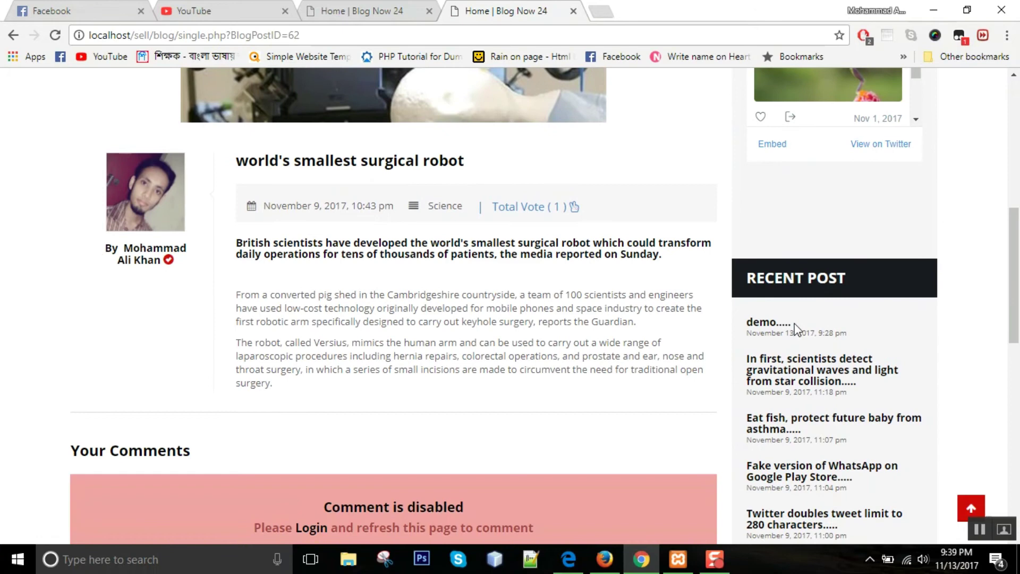
pyautogui.scroll(-3, 835, 387)
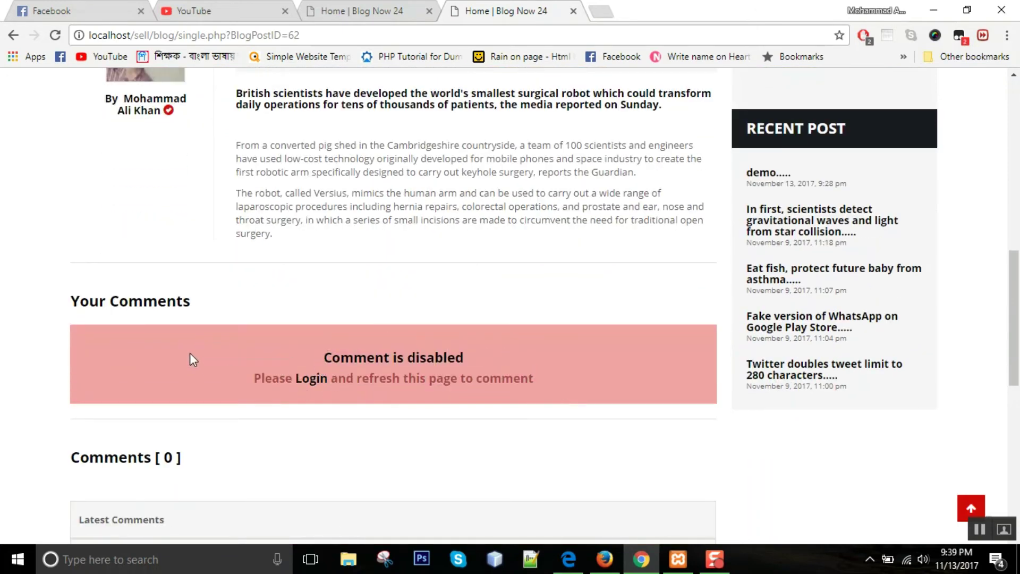
pyautogui.scroll(-6, 162, 356)
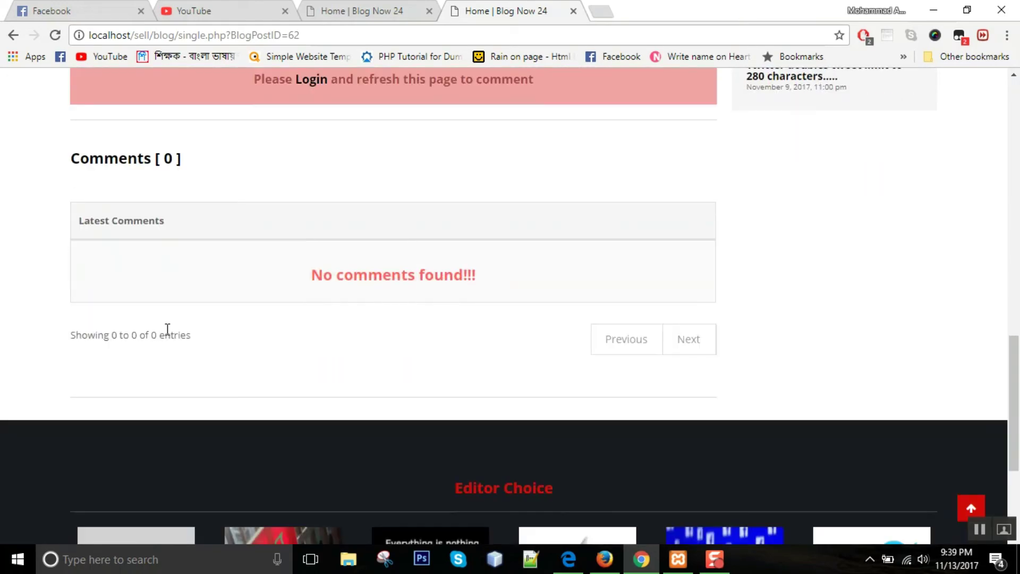
pyautogui.scroll(5, 166, 335)
pyautogui.scroll(10, 166, 343)
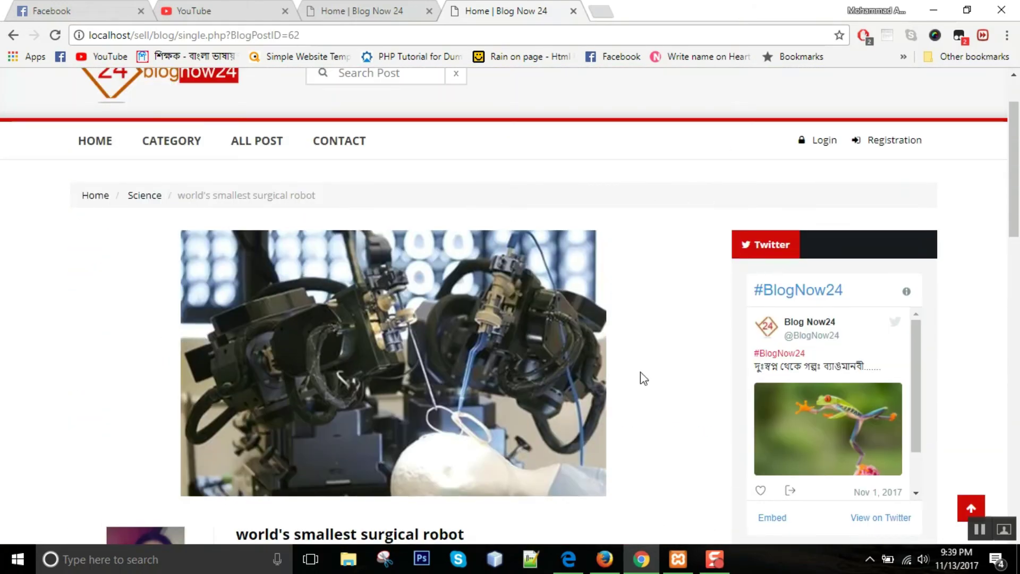
pyautogui.click(607, 555)
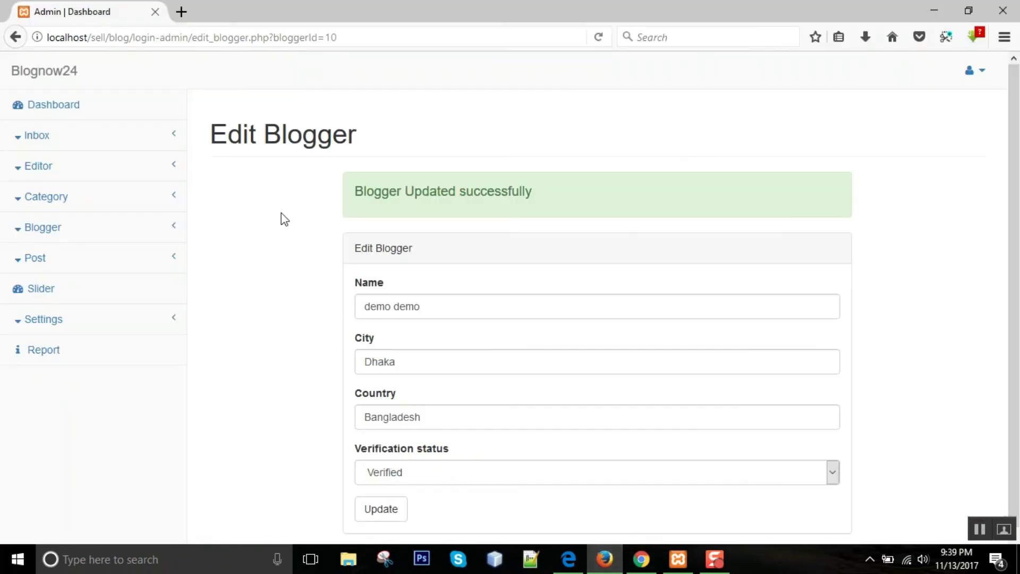
# - Send the demo post to the homepage slider from the admin post list and confirm
pyautogui.click(85, 228)
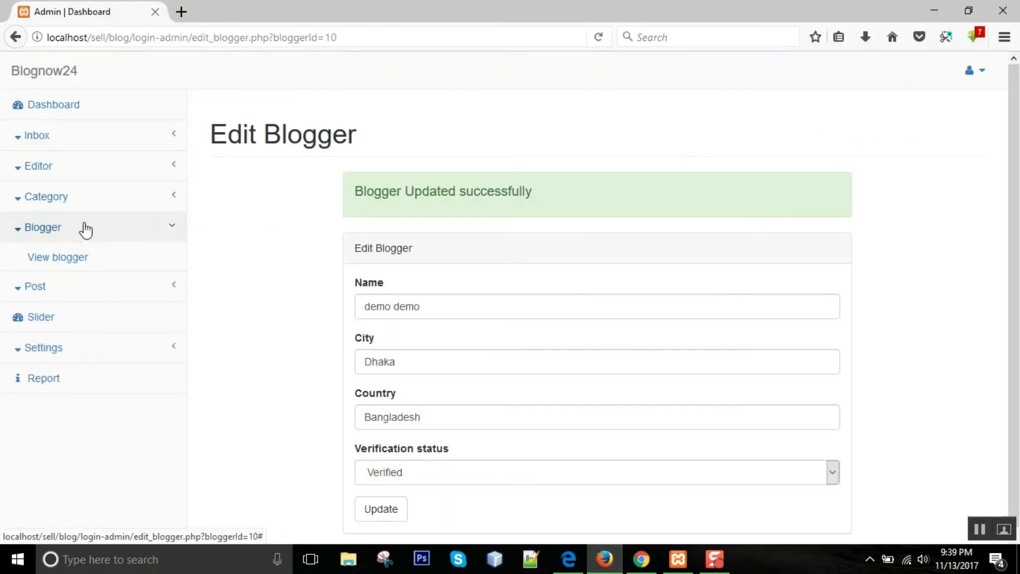
pyautogui.click(73, 290)
pyautogui.click(72, 292)
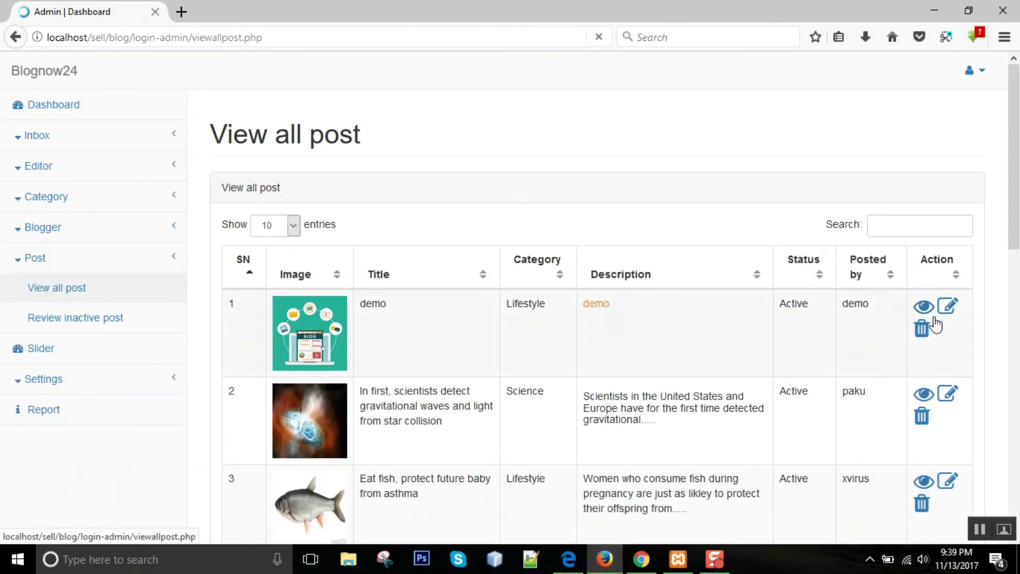
pyautogui.click(69, 364)
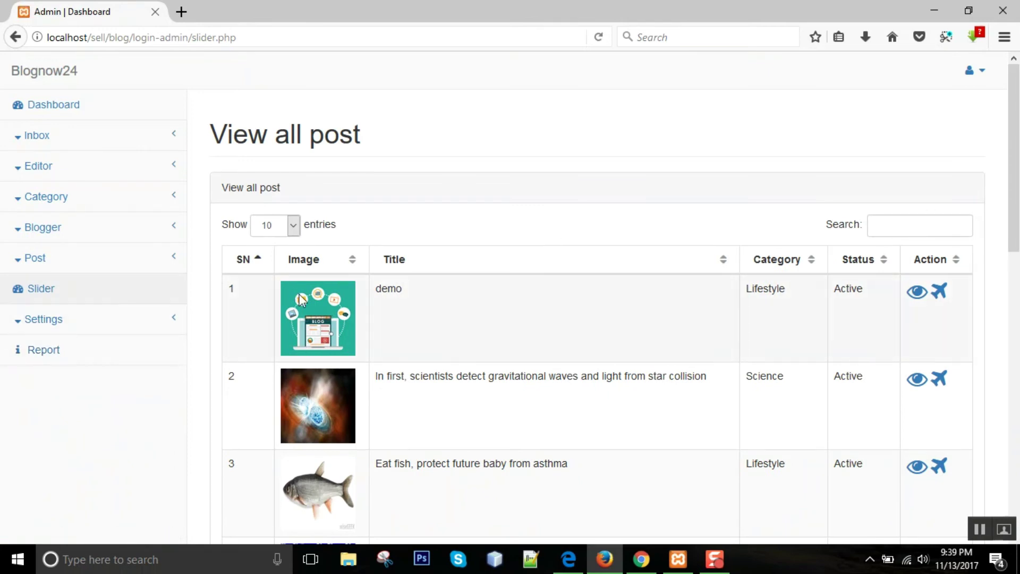
pyautogui.click(938, 291)
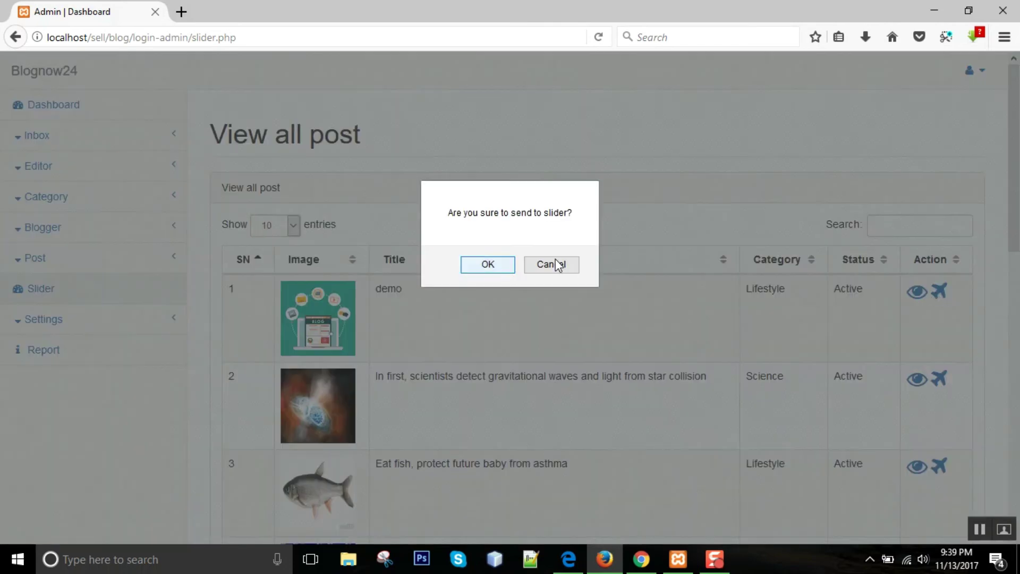
pyautogui.click(475, 264)
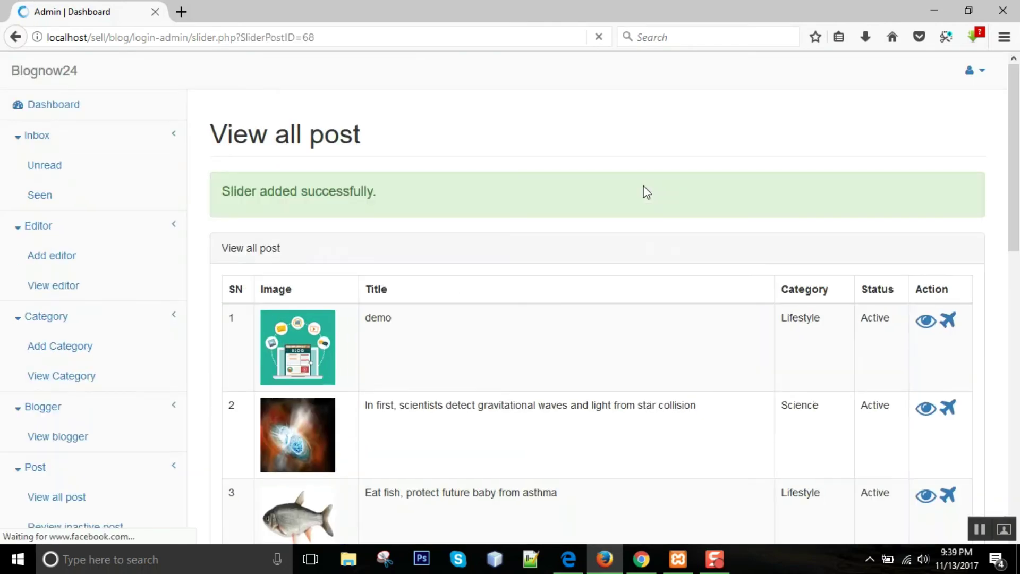
# - Check that the demo post now appears in the public homepage slider
pyautogui.hotkey('alt', 'Tab')
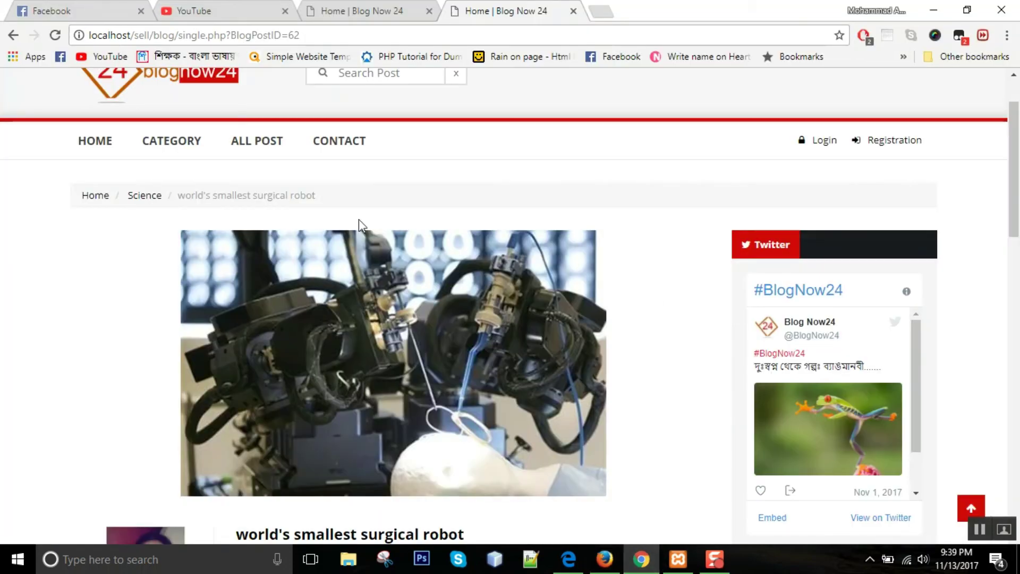
pyautogui.click(239, 98)
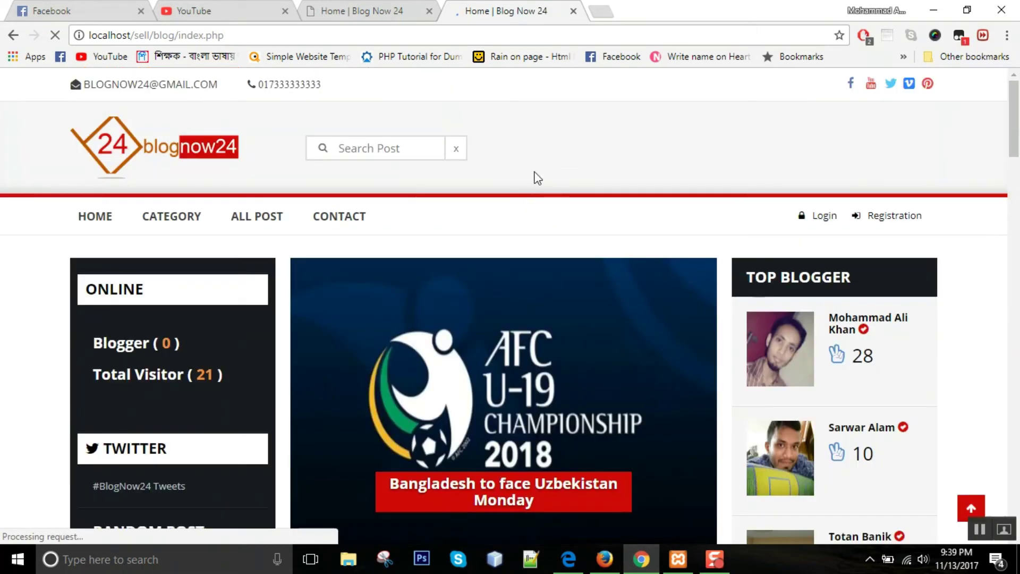
pyautogui.scroll(-3, 654, 176)
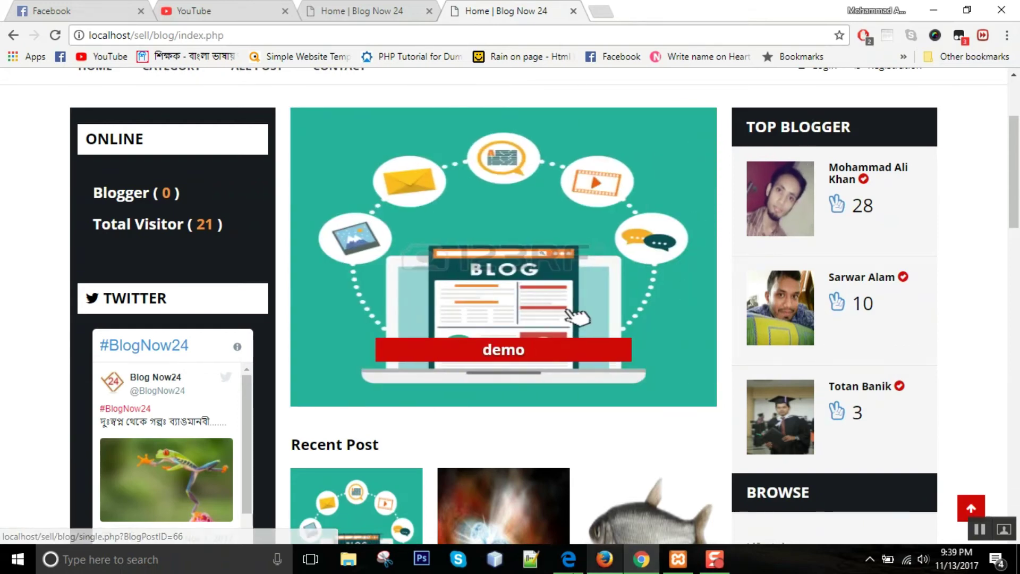
pyautogui.click(604, 559)
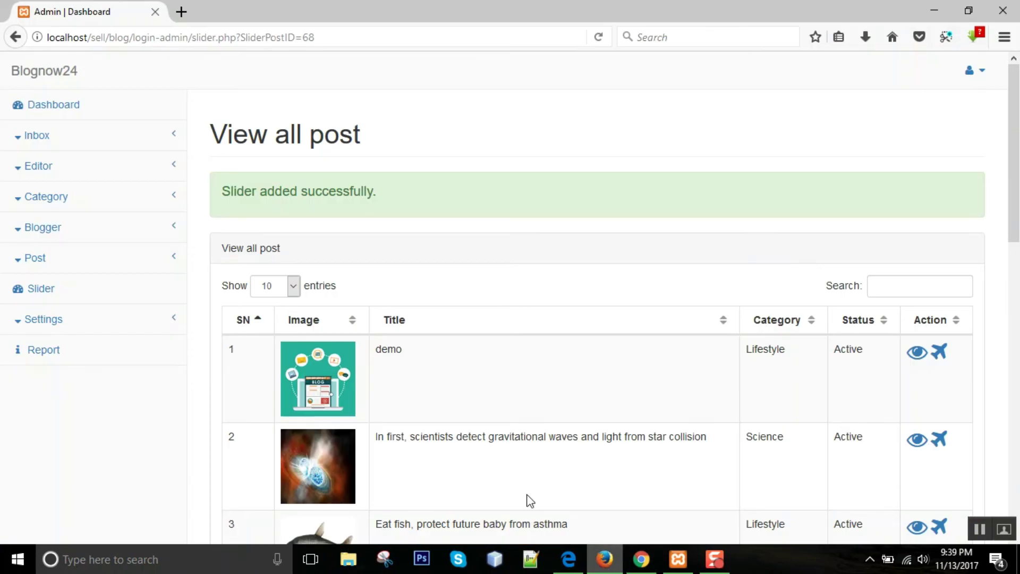
# - Compare the admin logo and top-menu contact settings with the public homepage
pyautogui.click(88, 324)
pyautogui.click(57, 357)
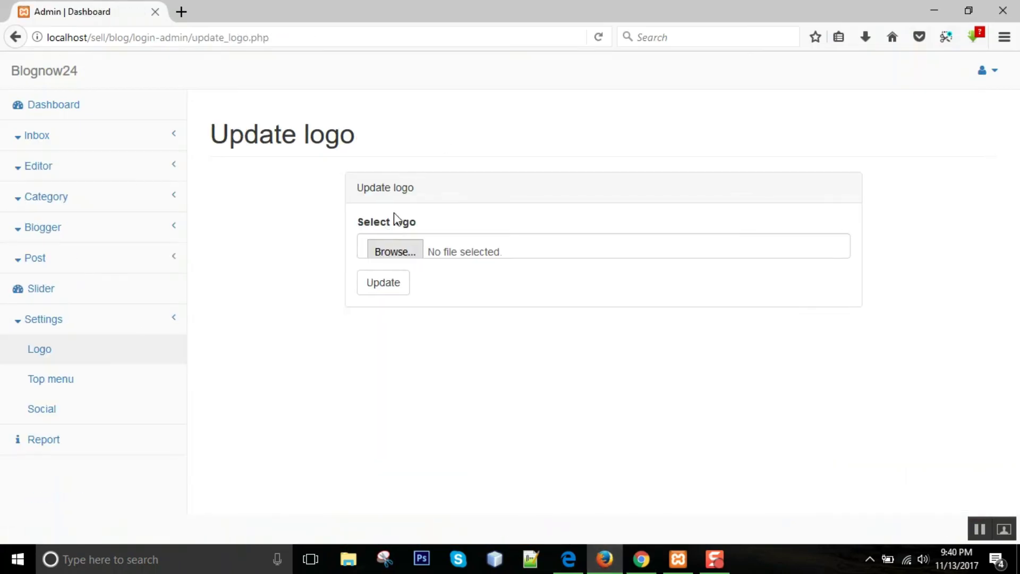
pyautogui.click(641, 559)
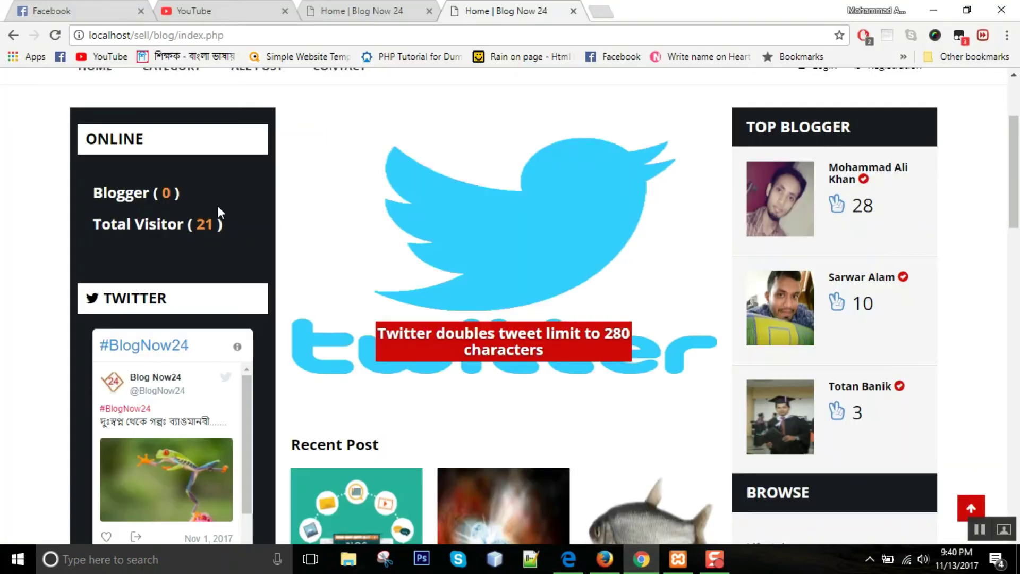
pyautogui.scroll(3, 202, 213)
pyautogui.click(604, 559)
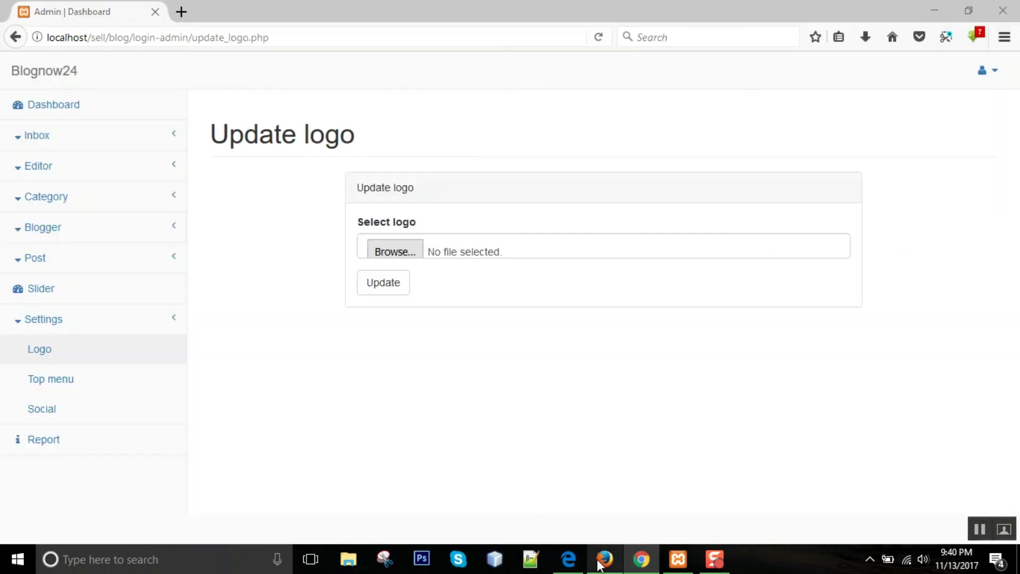
pyautogui.click(73, 395)
pyautogui.hotkey('alt', 'Tab')
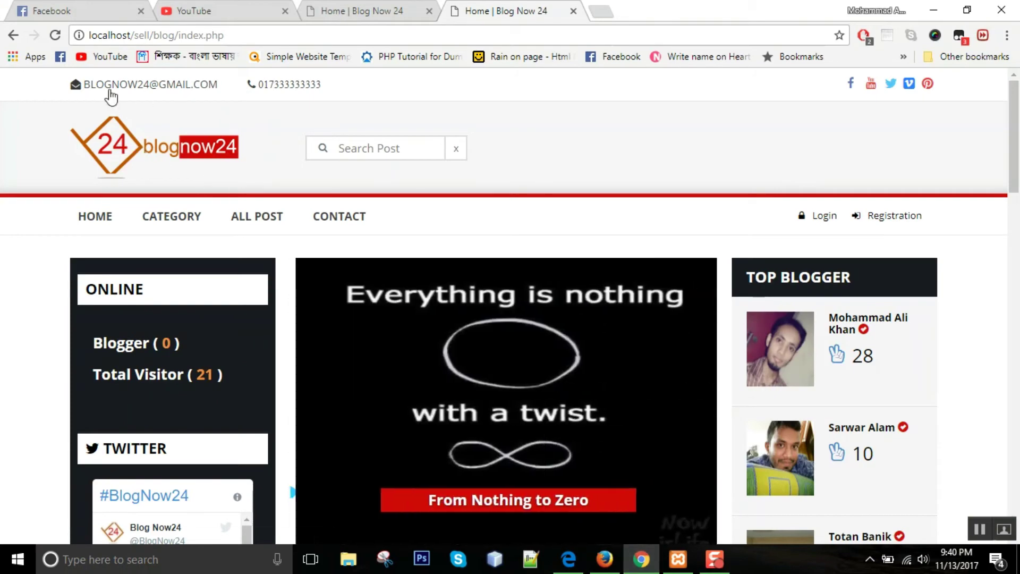
pyautogui.hotkey('alt', 'Tab')
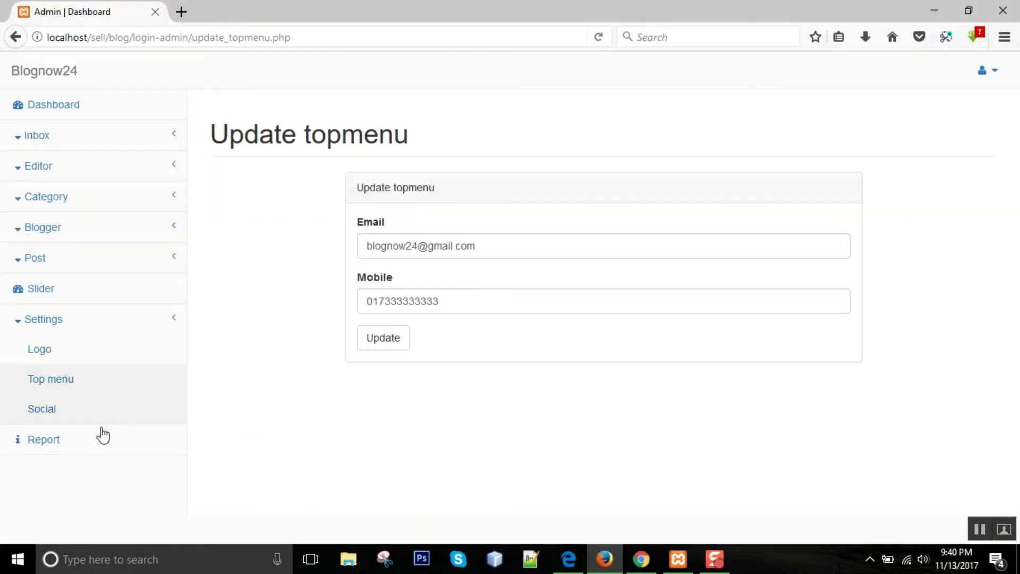
# - Open the social link settings (Facebook, Twitter, Youtube, Vimeo, Pinterest) and compare with the public site
pyautogui.click(66, 417)
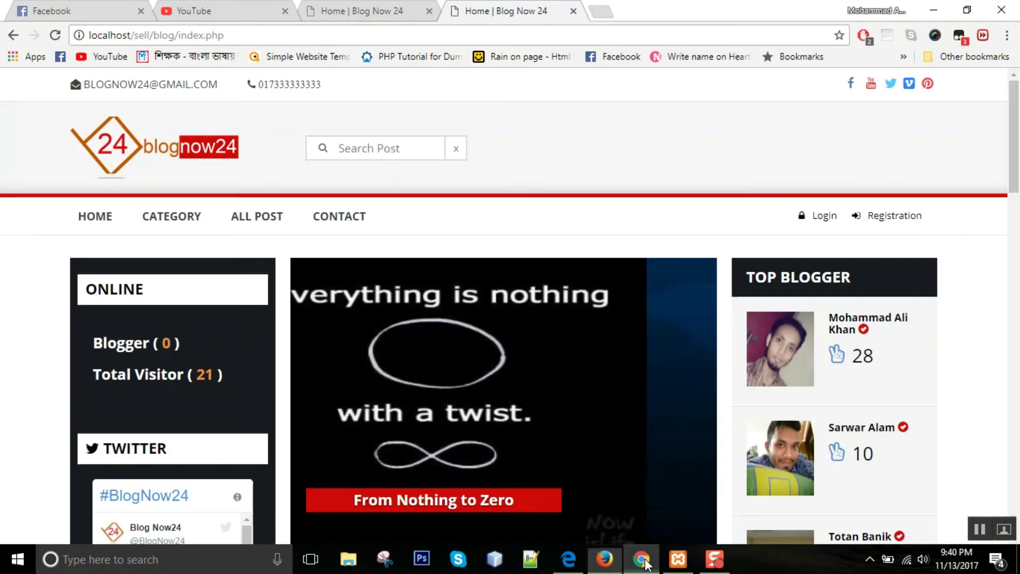
pyautogui.click(641, 558)
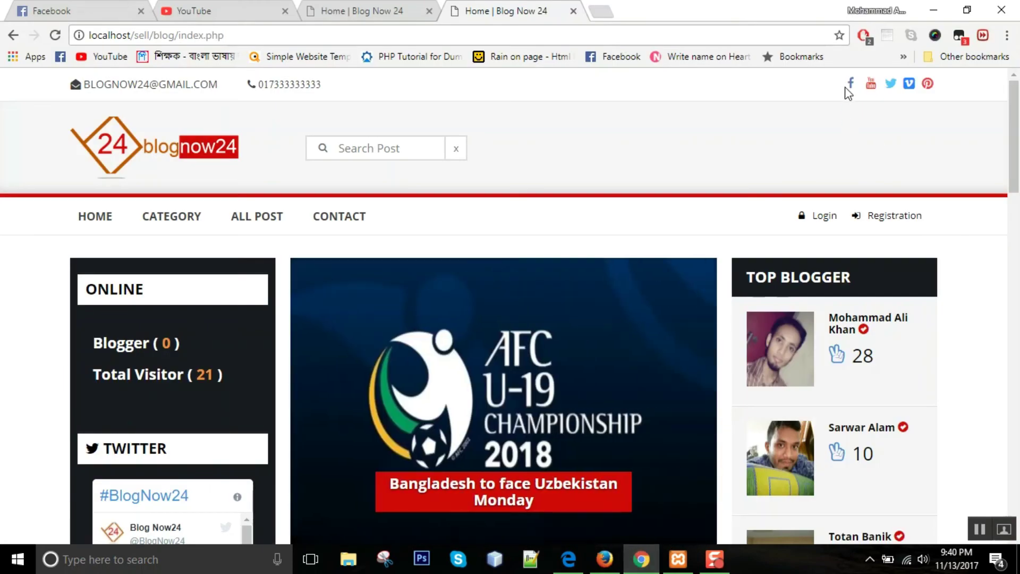
pyautogui.moveTo(1009, 124); pyautogui.dragTo(1016, 476)
pyautogui.click(994, 146)
pyautogui.moveTo(1013, 149); pyautogui.dragTo(653, 532)
pyautogui.click(605, 559)
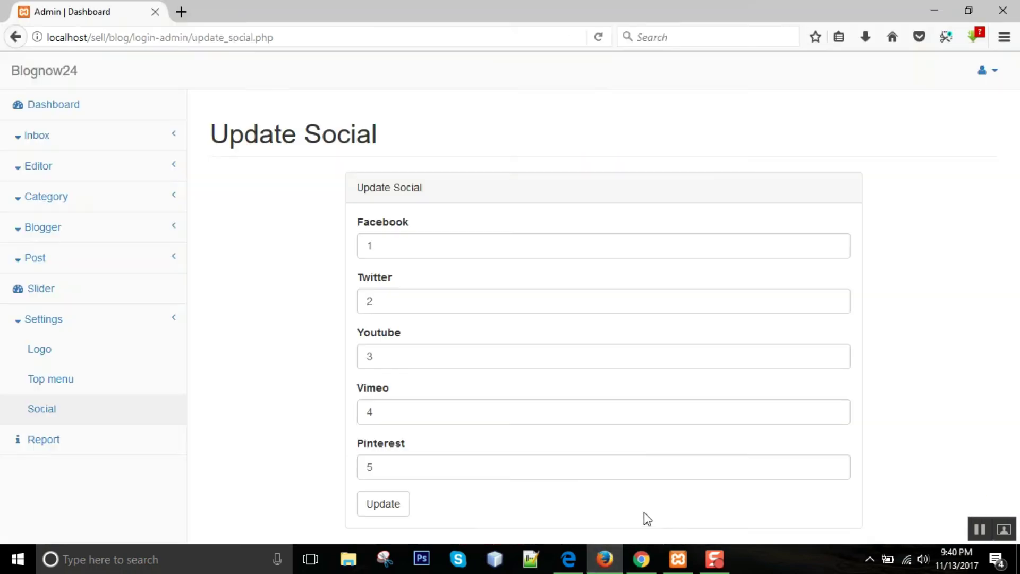
# - Review the Statistical Report tiles and Top Category table (Story, 11 posts), then return to the Dashboard
pyautogui.click(80, 443)
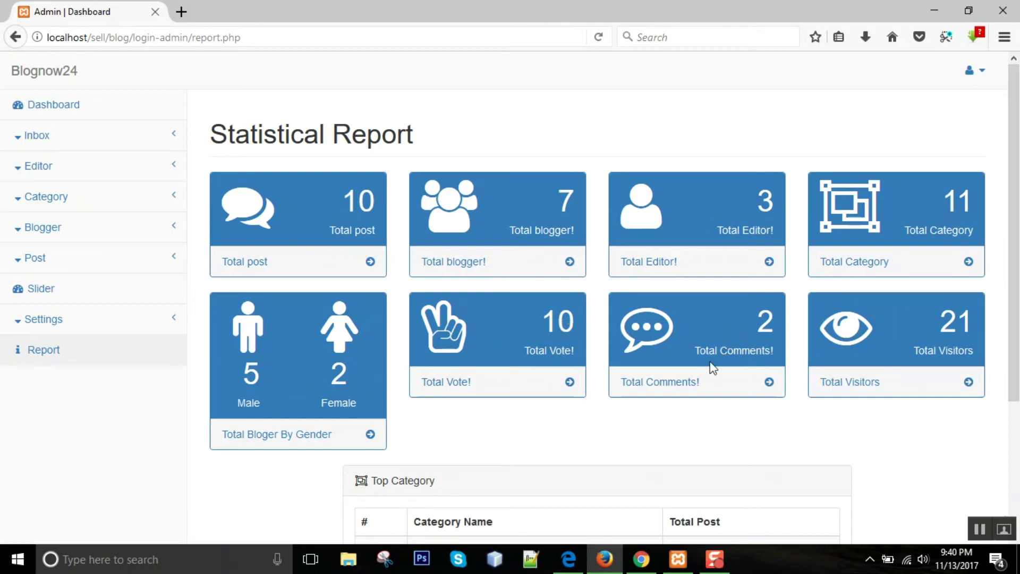
pyautogui.click(641, 558)
pyautogui.scroll(8, 289, 324)
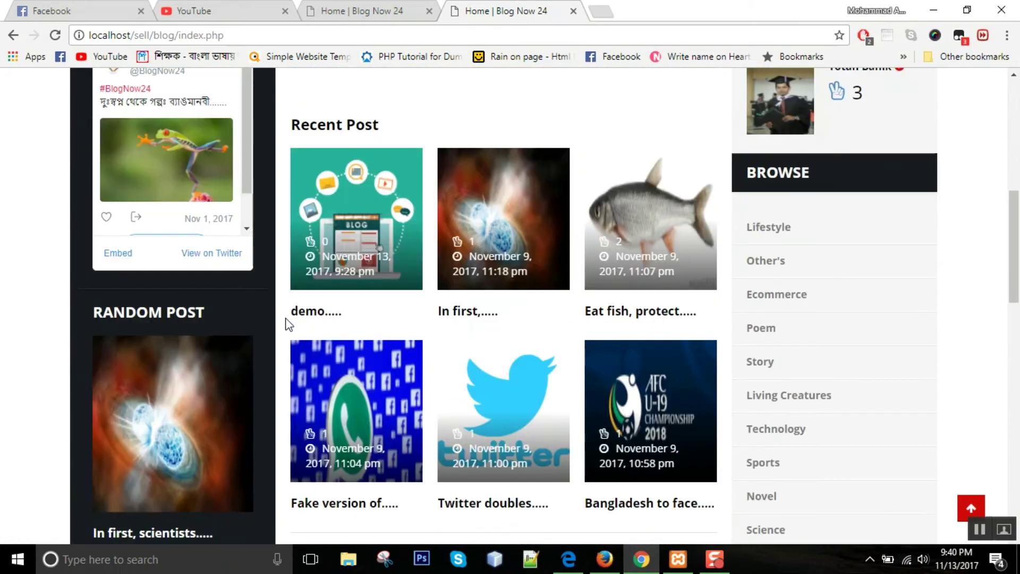
pyautogui.scroll(6, 289, 324)
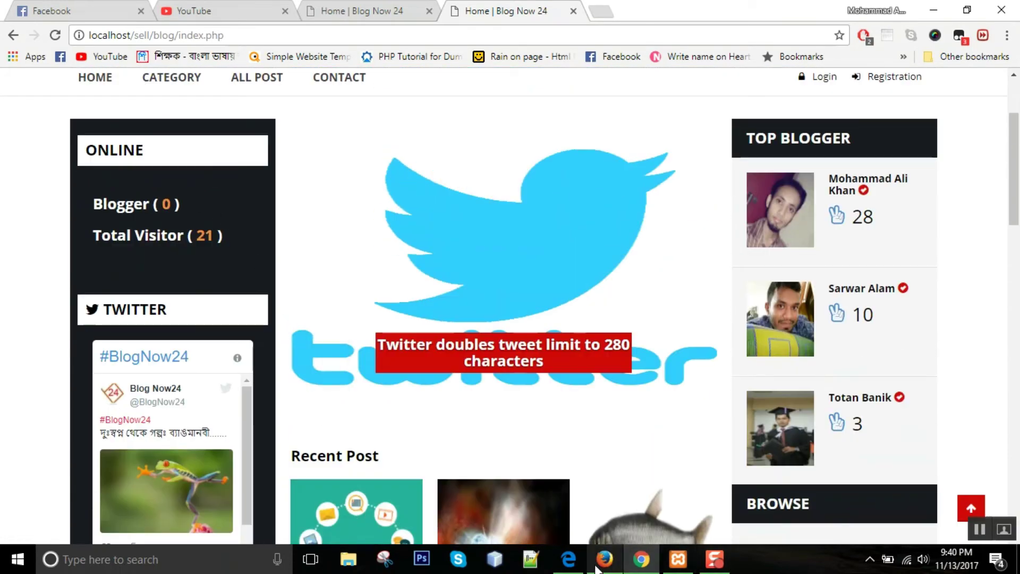
pyautogui.click(603, 561)
pyautogui.scroll(-3, 242, 350)
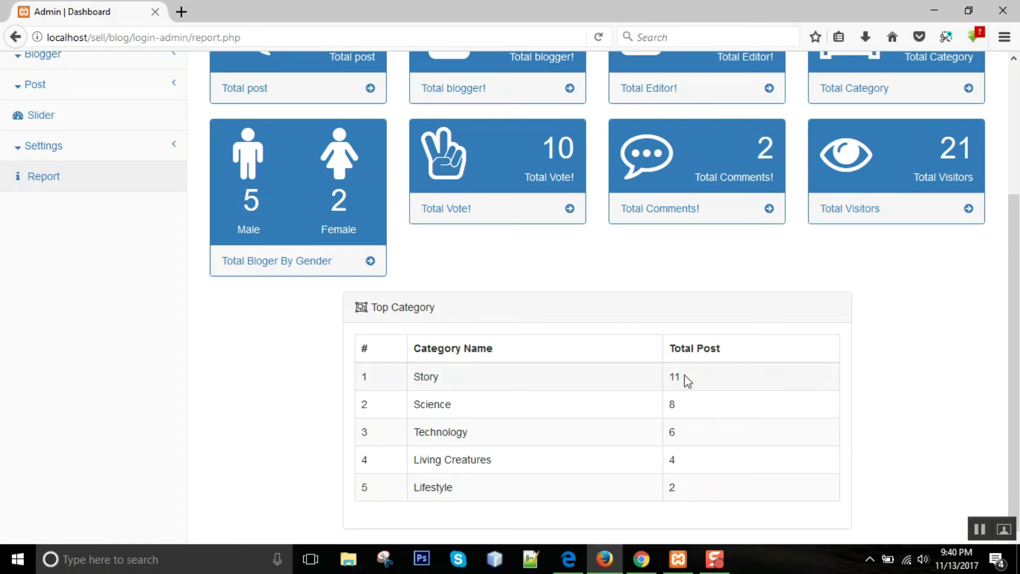
pyautogui.scroll(3, 354, 409)
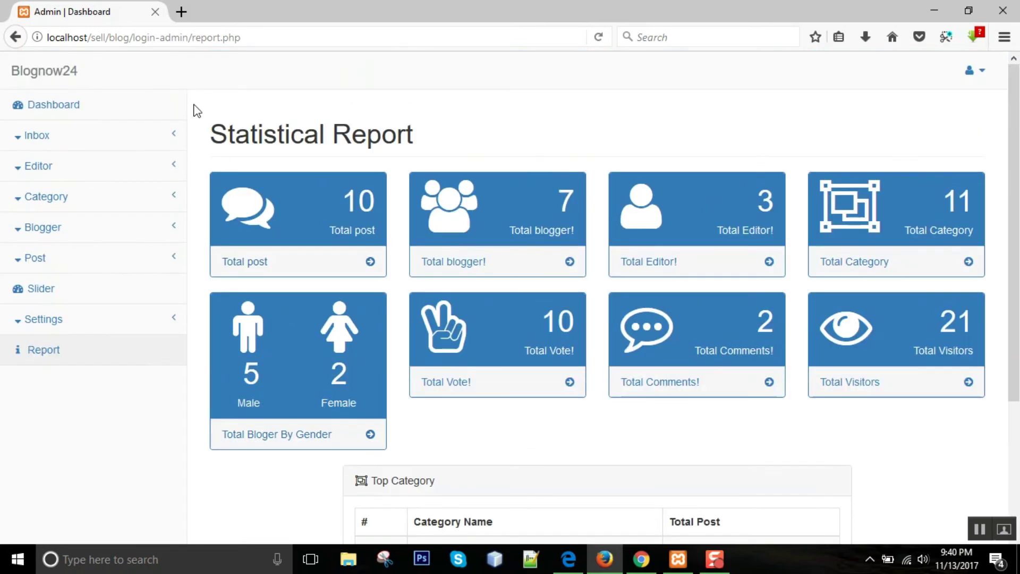
pyautogui.click(86, 109)
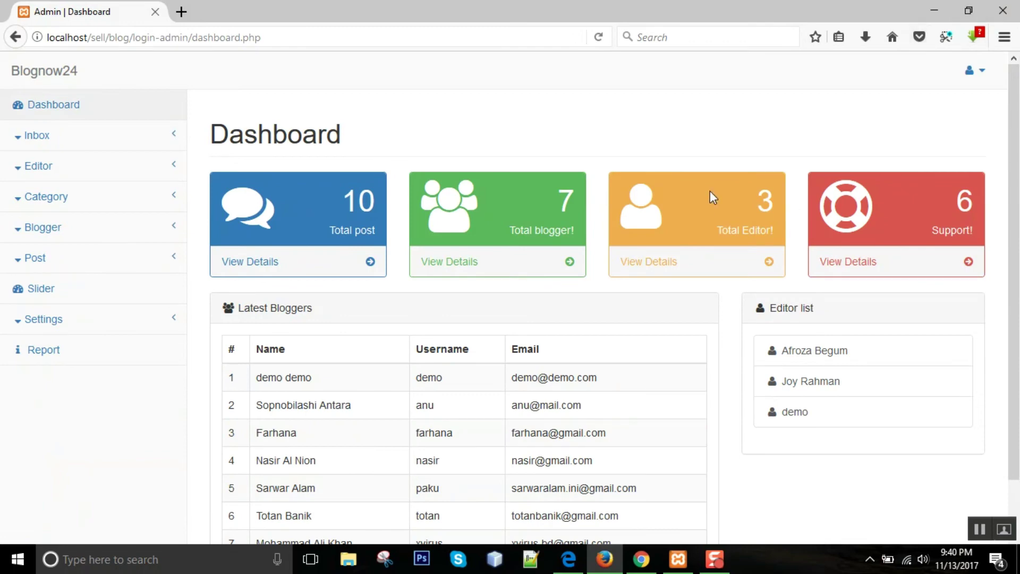
# - Log into the editor panel in Edge with the editor account's username and password
pyautogui.click(569, 558)
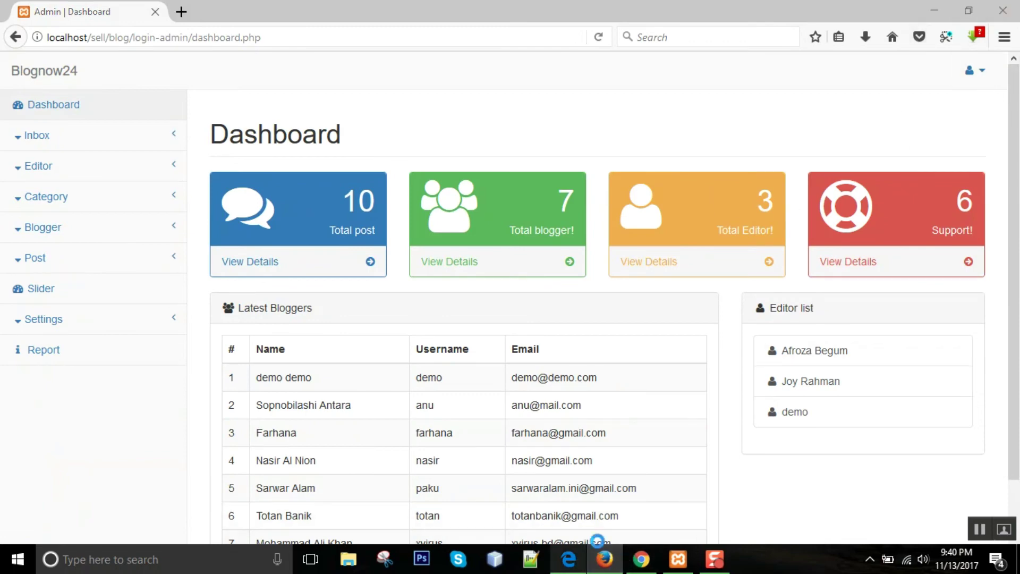
pyautogui.click(455, 178)
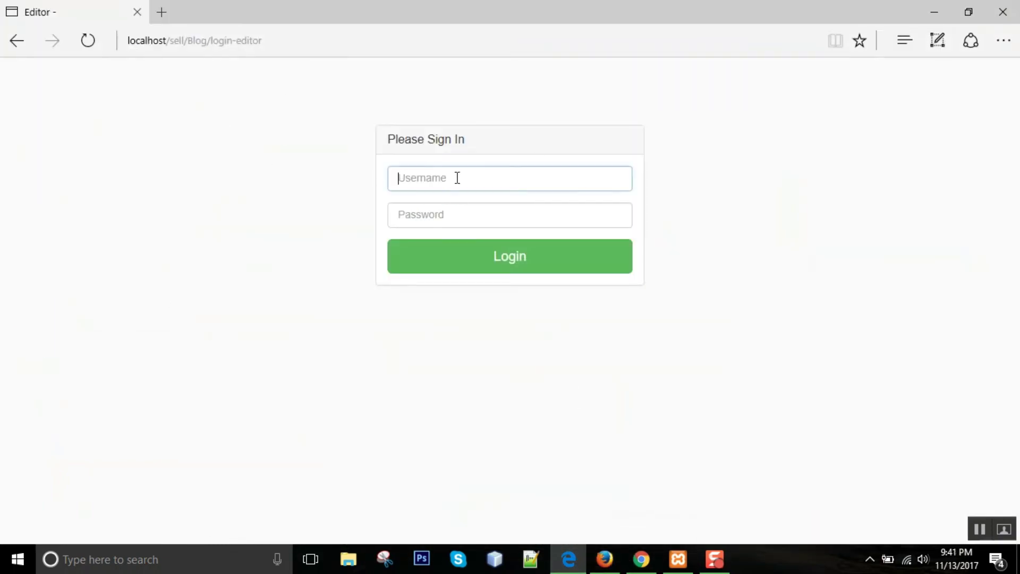
pyautogui.write('demo')
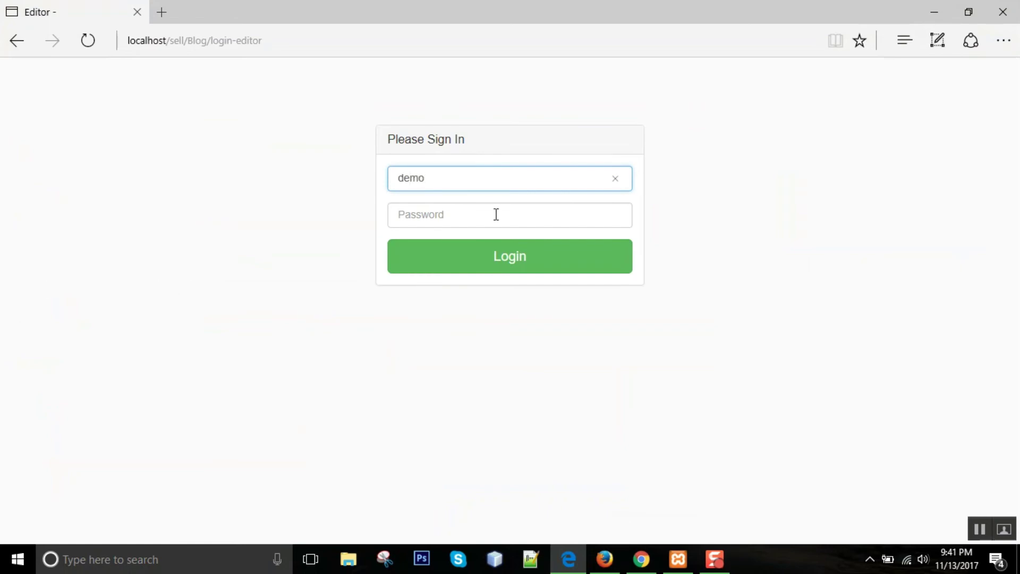
pyautogui.click(496, 214)
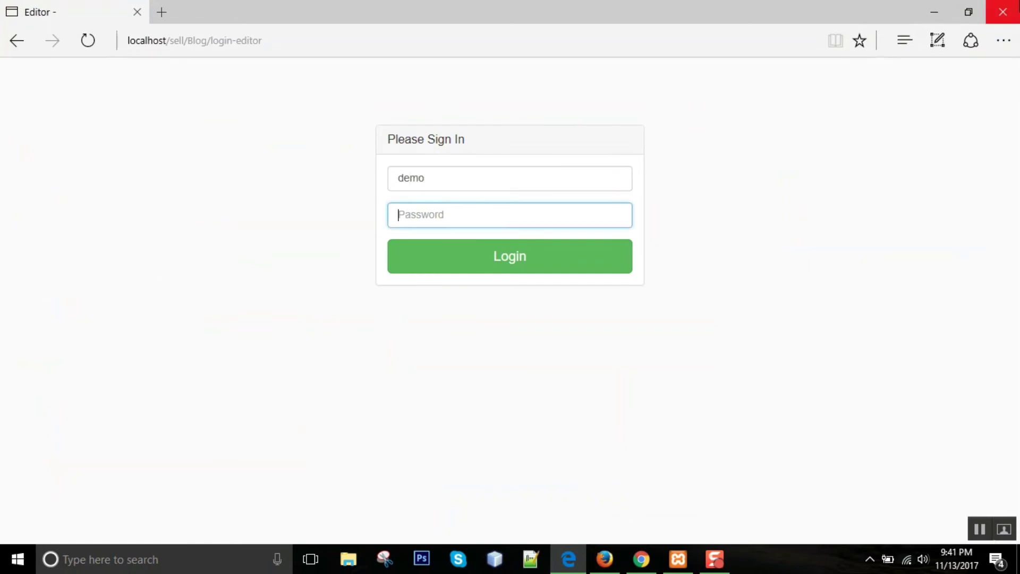
pyautogui.write('demo')
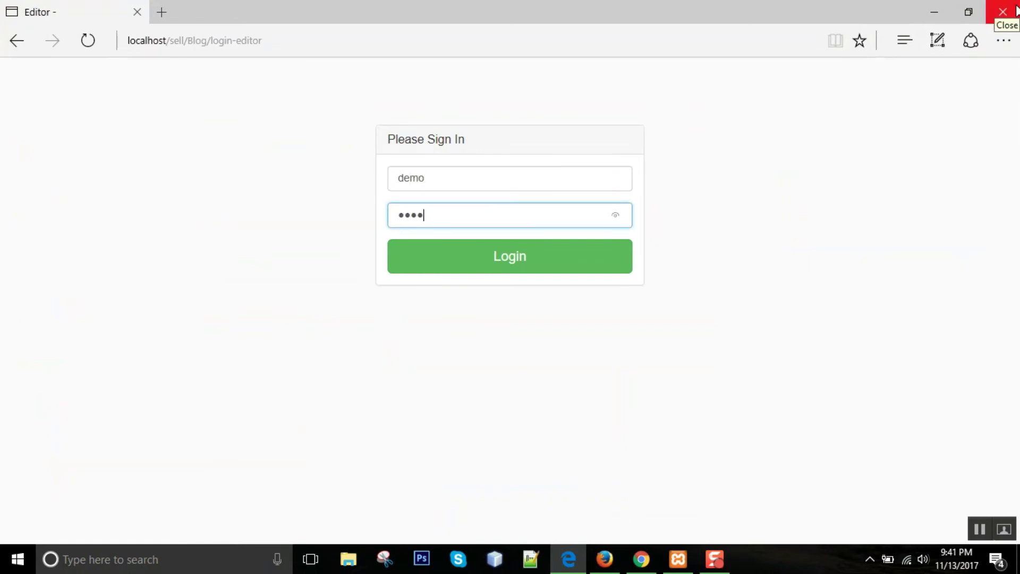
pyautogui.press('Return')
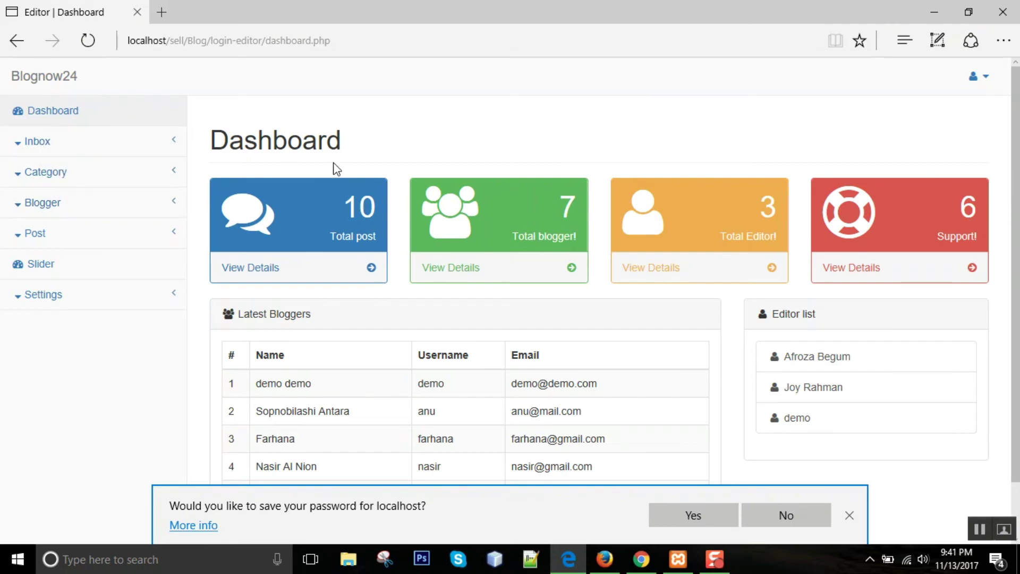
# - Open the editor panel's Editor Choice post list and compare it with the homepage's Editor Choice footer
pyautogui.click(113, 238)
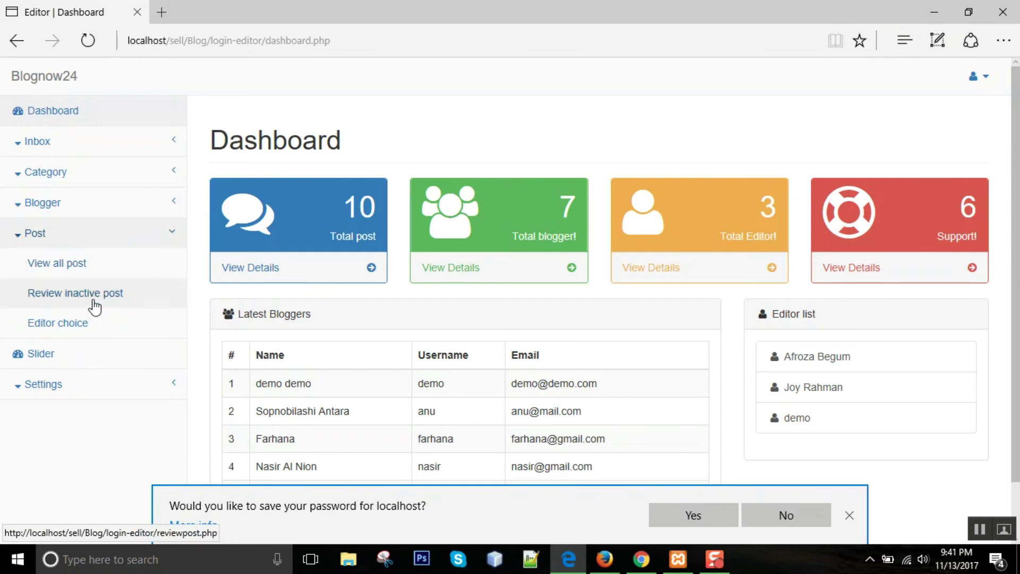
pyautogui.click(87, 325)
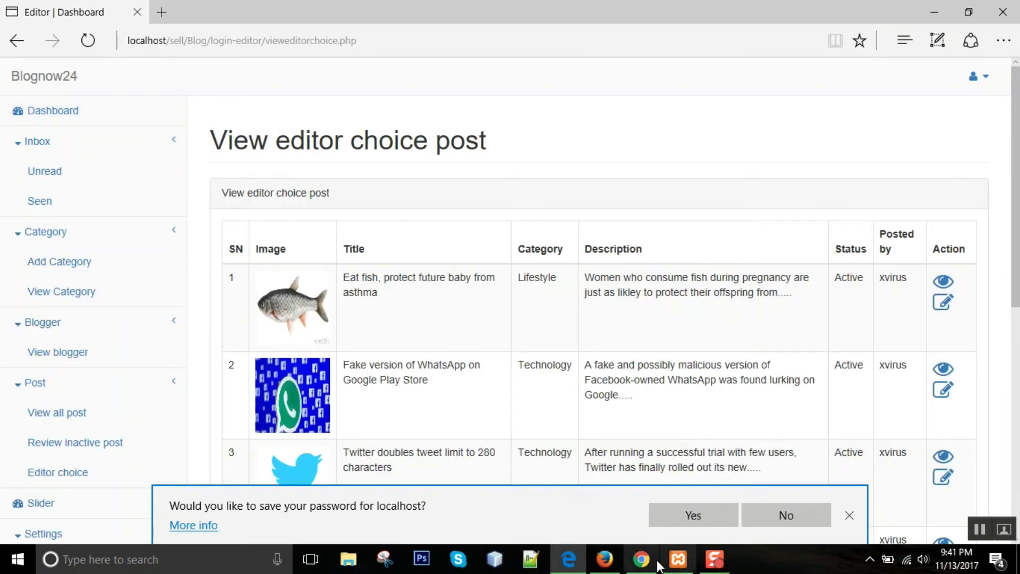
pyautogui.click(657, 564)
pyautogui.scroll(-10, 666, 171)
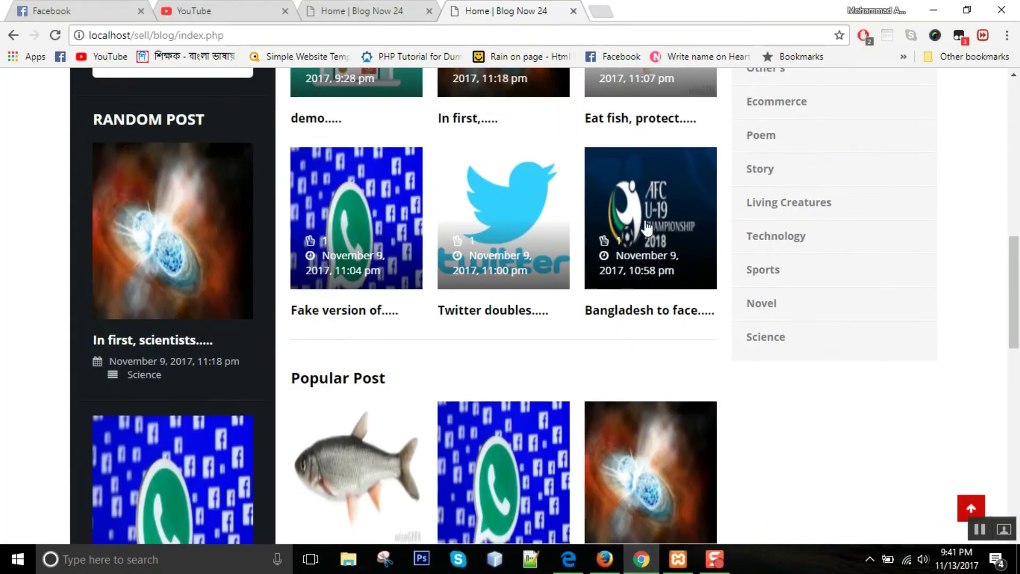
pyautogui.scroll(-10, 647, 229)
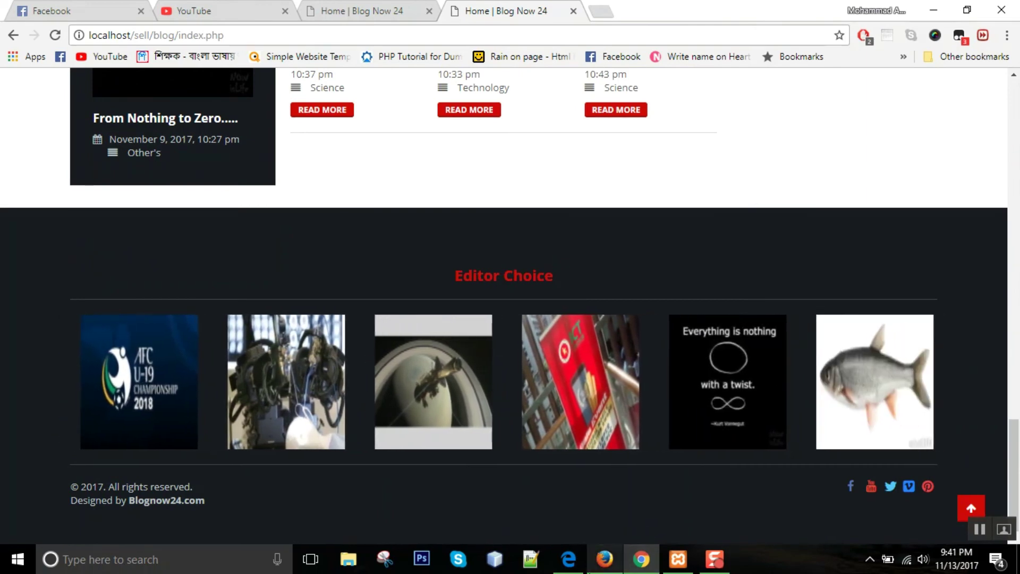
pyautogui.click(568, 558)
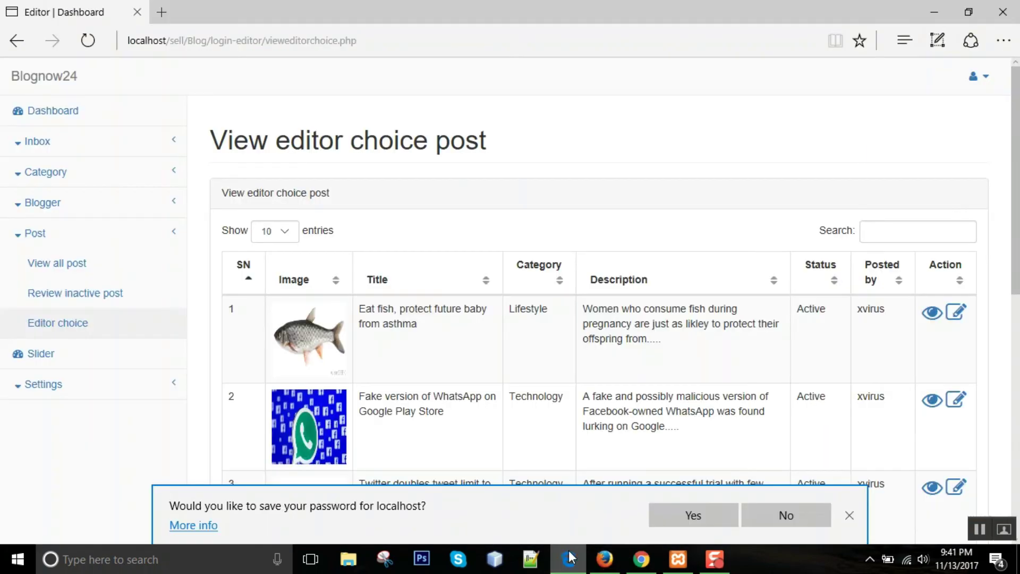
# - Dismiss Edge's save-password offer and open the editor panel's View all post table
pyautogui.click(849, 516)
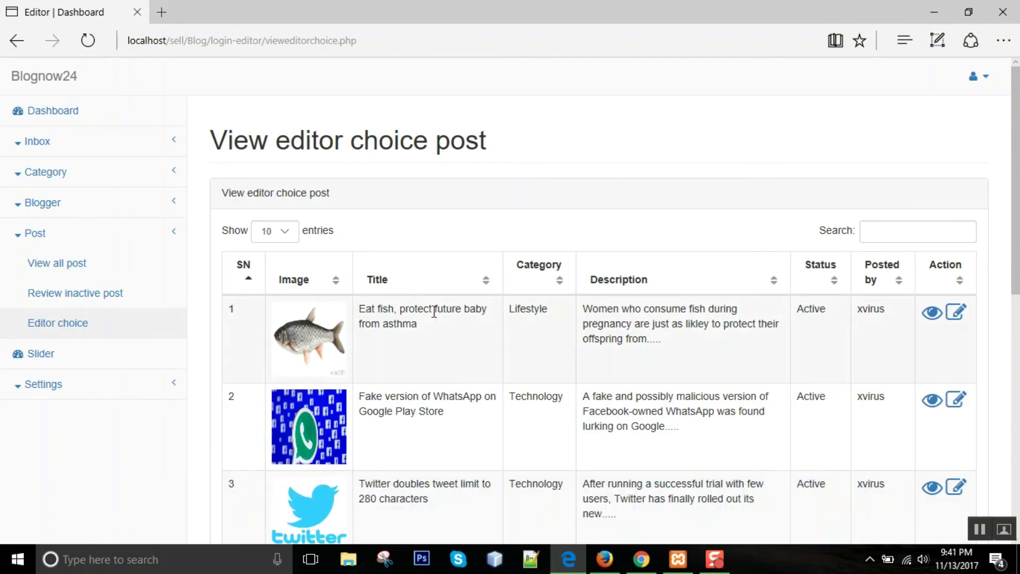
pyautogui.scroll(-8, 431, 308)
pyautogui.scroll(8, 415, 303)
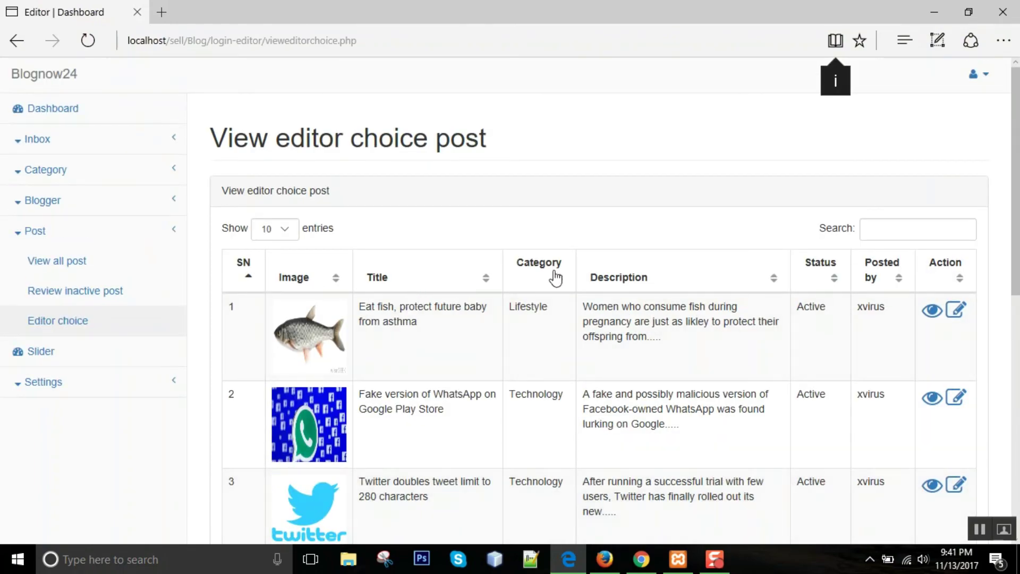
pyautogui.click(71, 273)
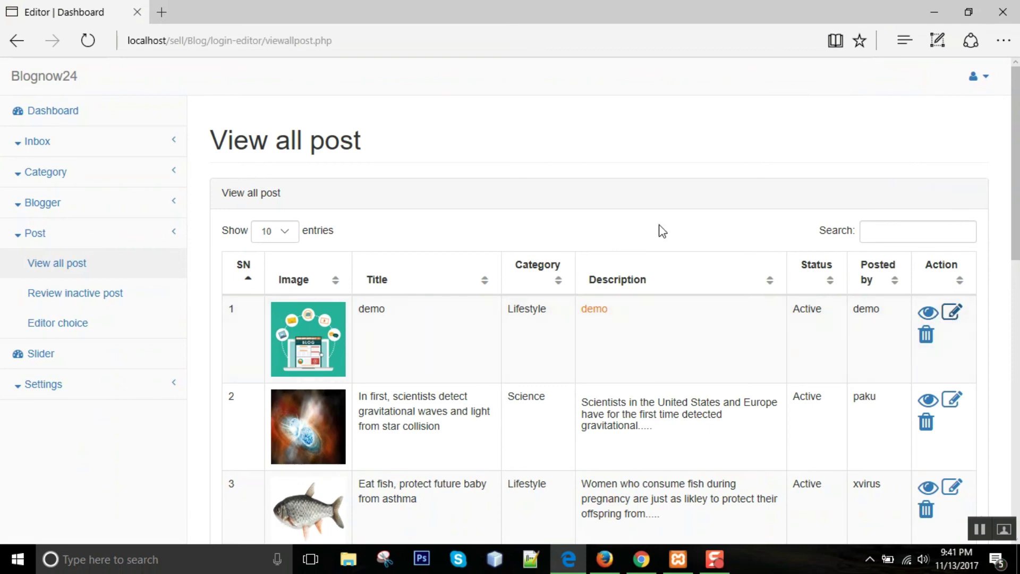
# - Edit the demo post, set its Editor Choice to Yes, and update it
pyautogui.click(954, 317)
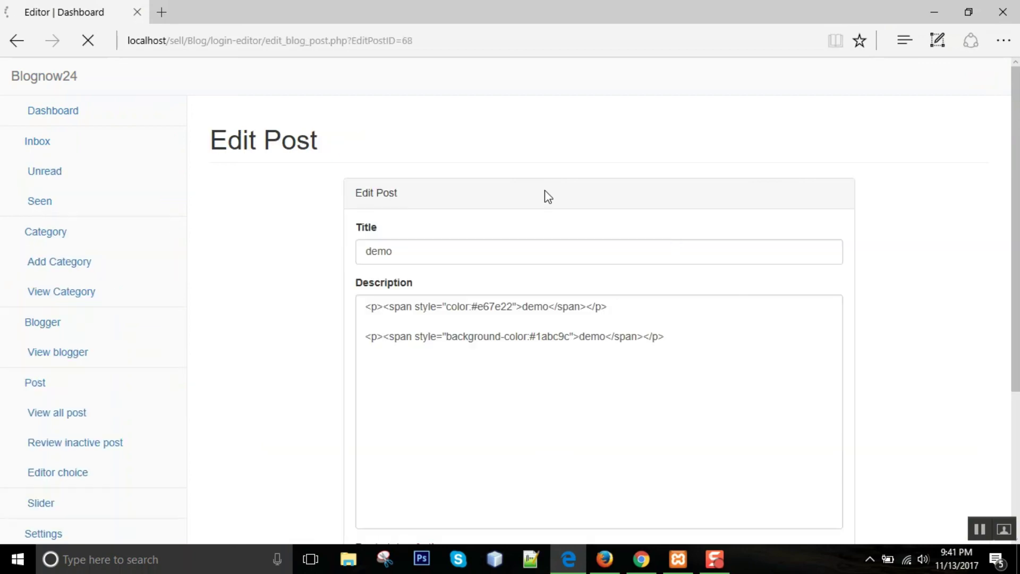
pyautogui.scroll(-5, 305, 279)
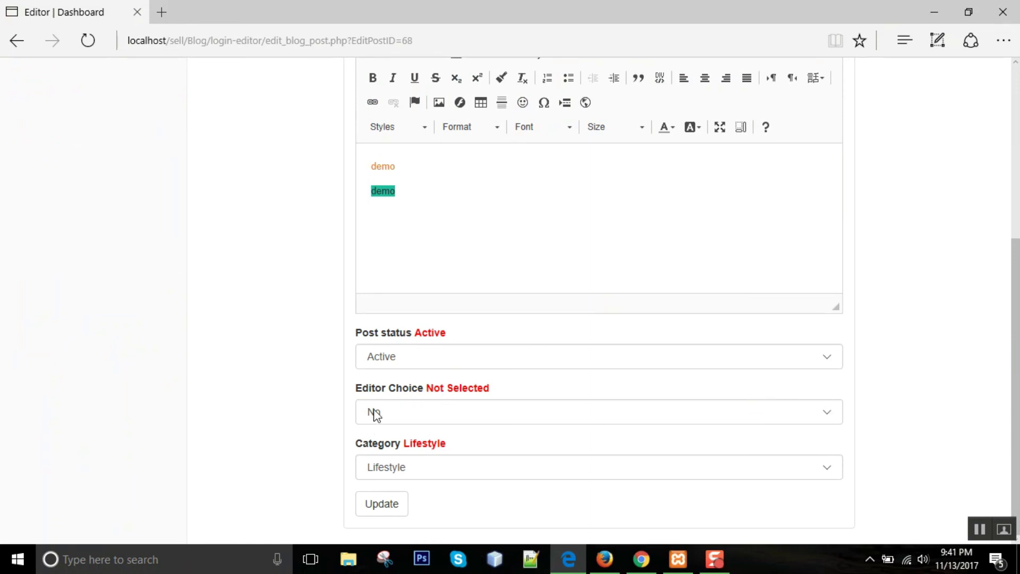
pyautogui.click(419, 415)
pyautogui.click(406, 427)
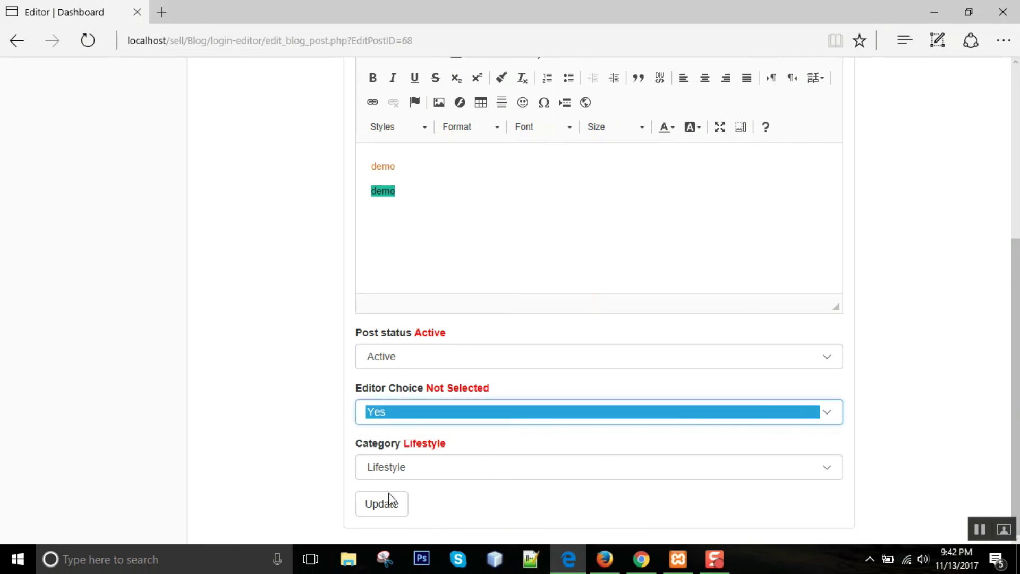
pyautogui.click(390, 502)
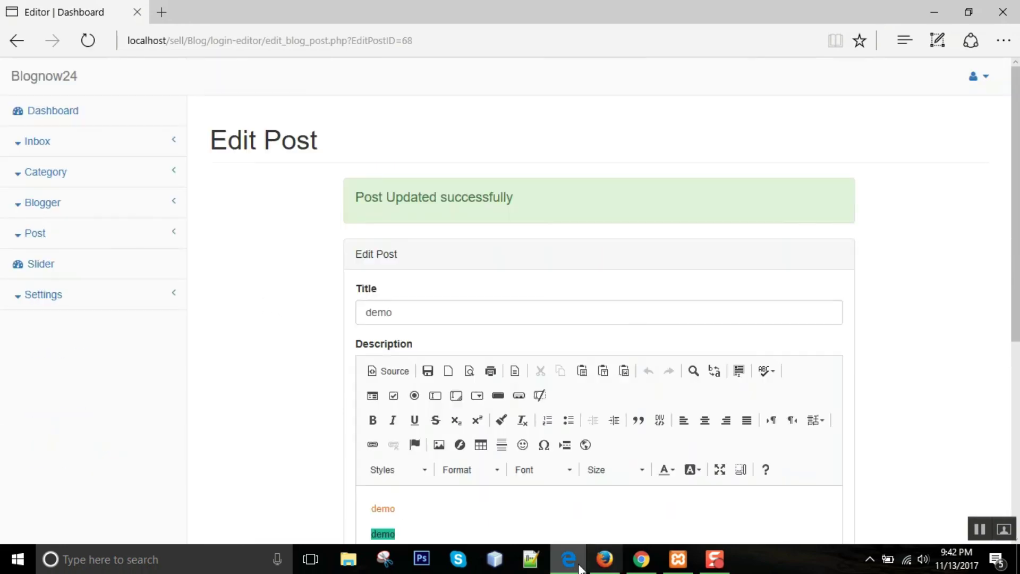
pyautogui.click(641, 559)
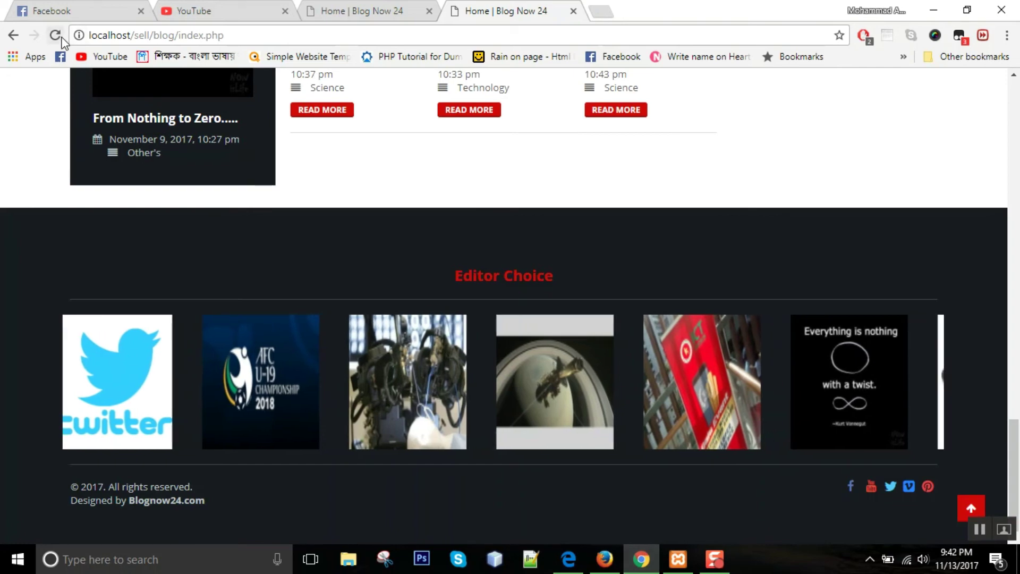
# - Reload the homepage and open the demo post from the Editor Choice carousel, then go to Login
pyautogui.press('F5')
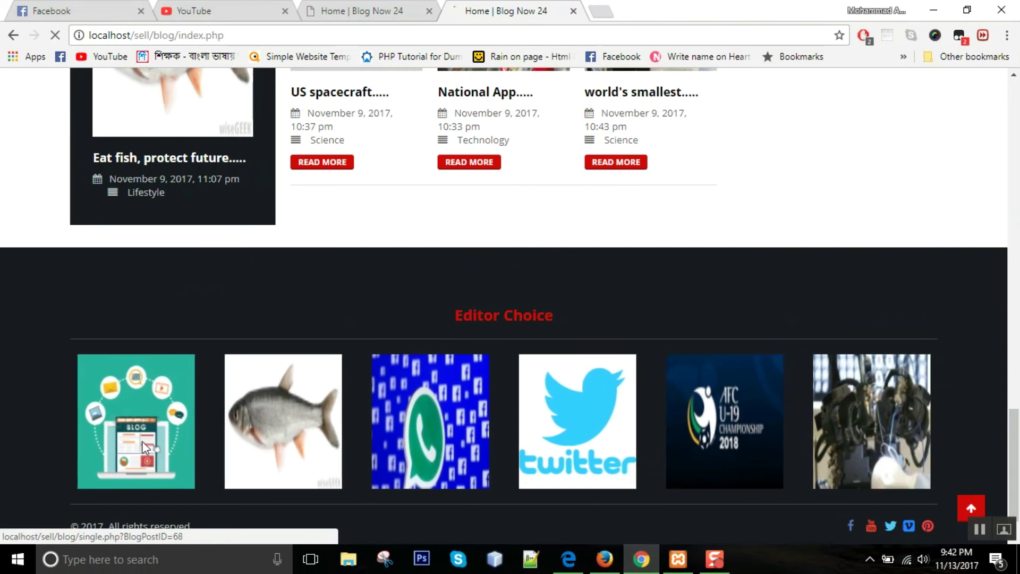
pyautogui.click(142, 441)
pyautogui.scroll(-7, 271, 245)
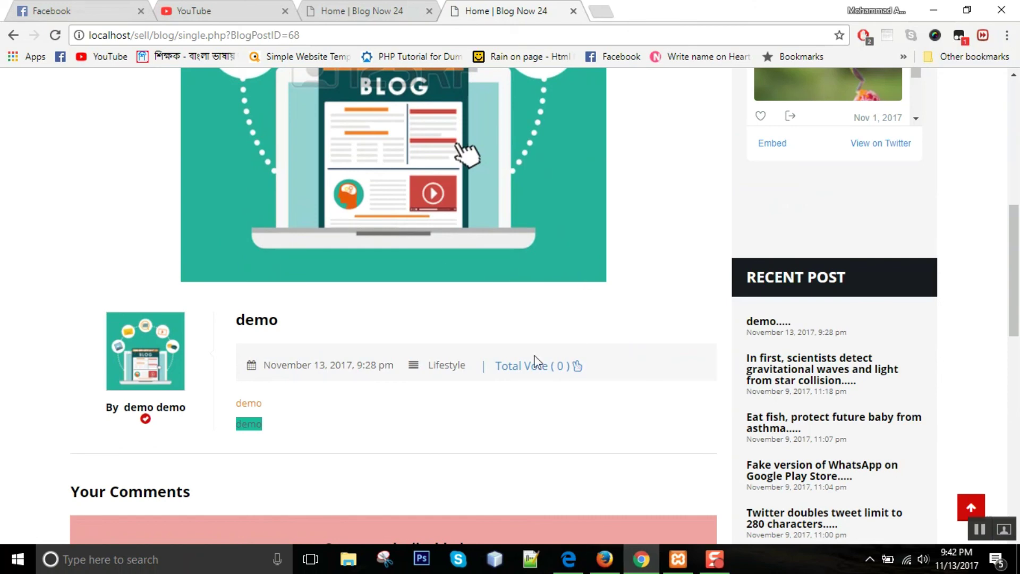
pyautogui.scroll(8, 526, 303)
pyautogui.click(822, 215)
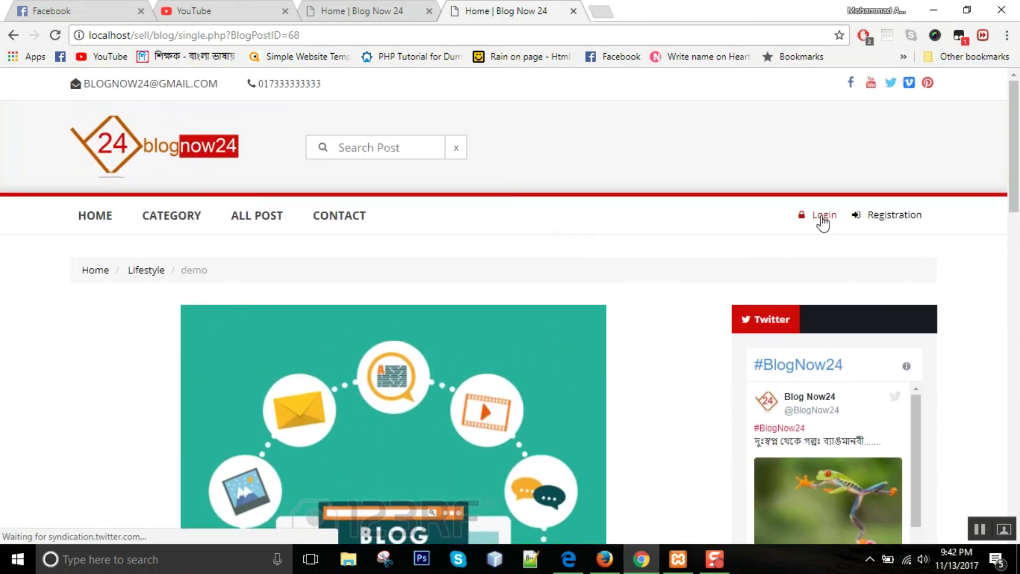
# - Log in as the blogger using the saved username and the account password
pyautogui.click(444, 372)
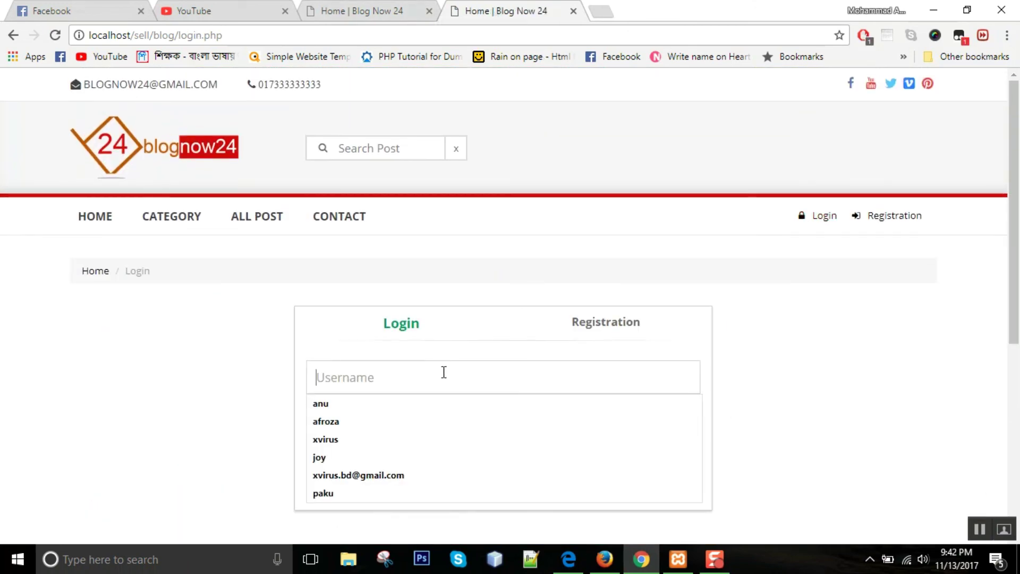
pyautogui.click(345, 447)
pyautogui.click(366, 423)
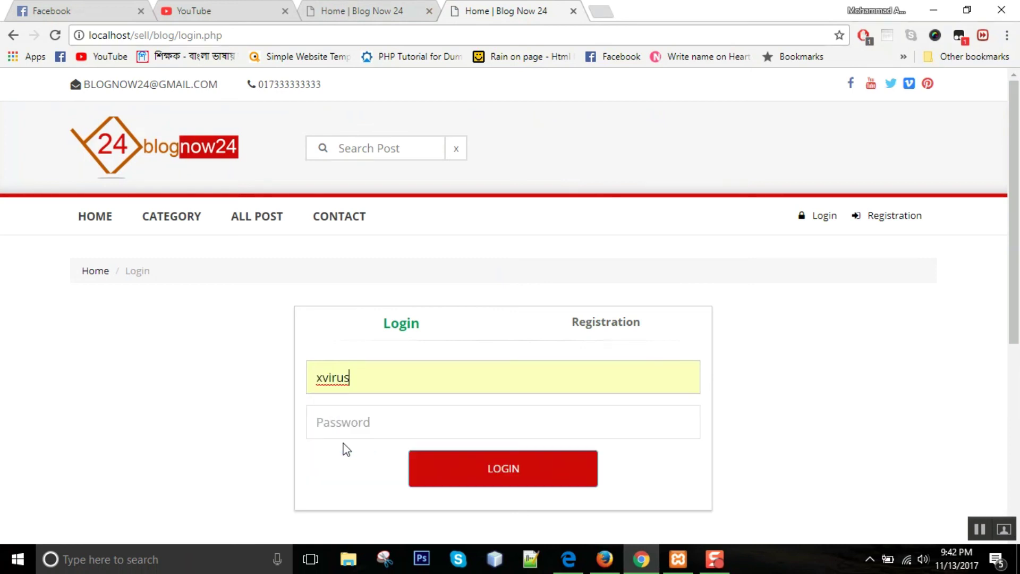
pyautogui.write('12')
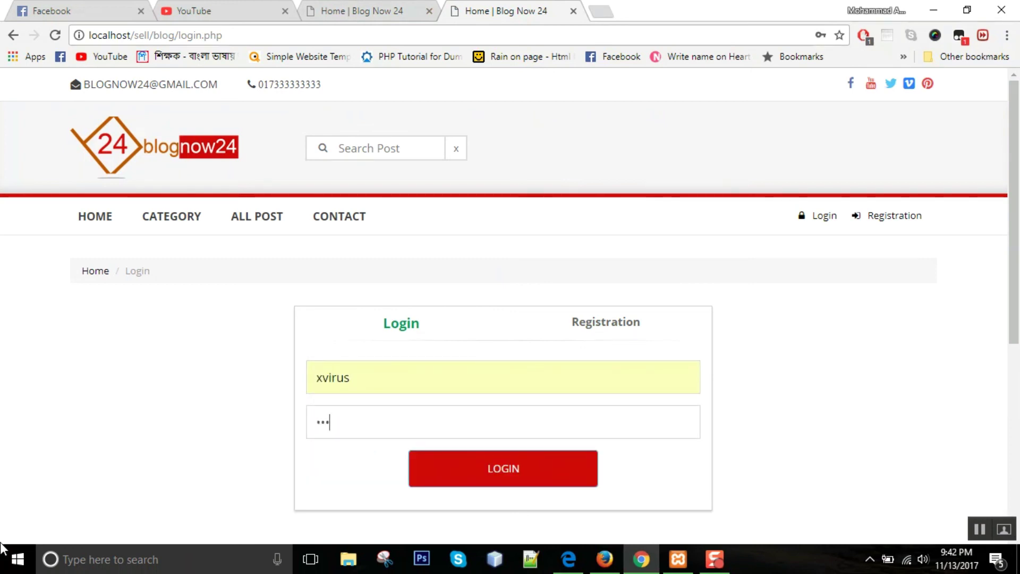
pyautogui.click(515, 486)
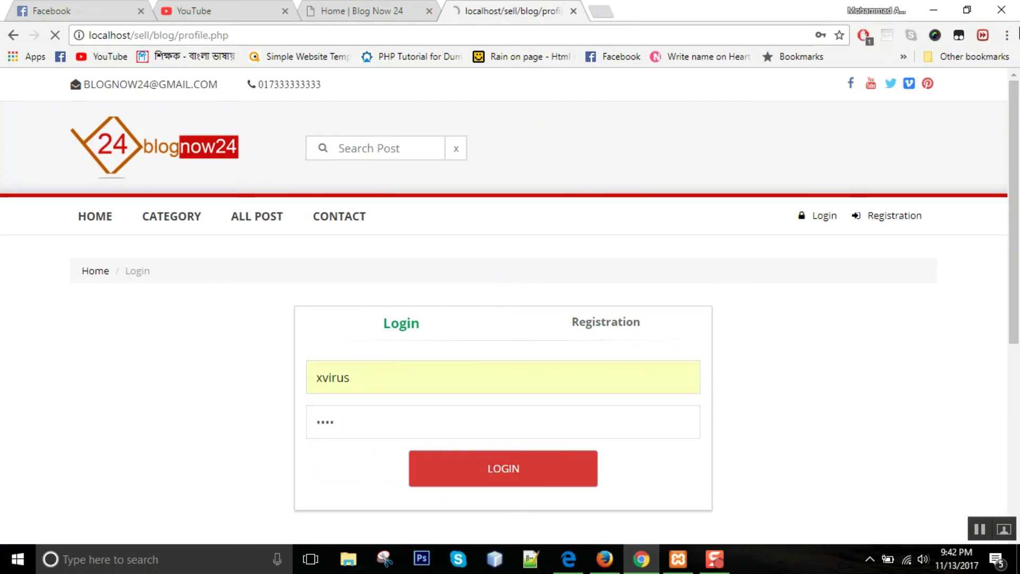
pyautogui.scroll(-2, 349, 311)
# - Open the demo post from Recent Post on the homepage and vote it up to a total of 1
pyautogui.click(97, 144)
pyautogui.scroll(-5, 437, 182)
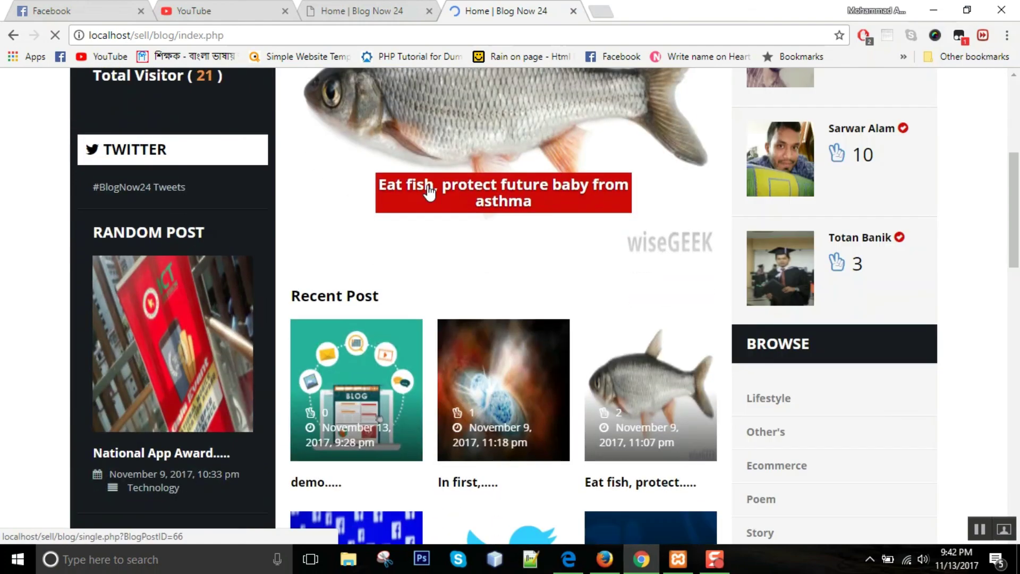
pyautogui.scroll(-5, 429, 192)
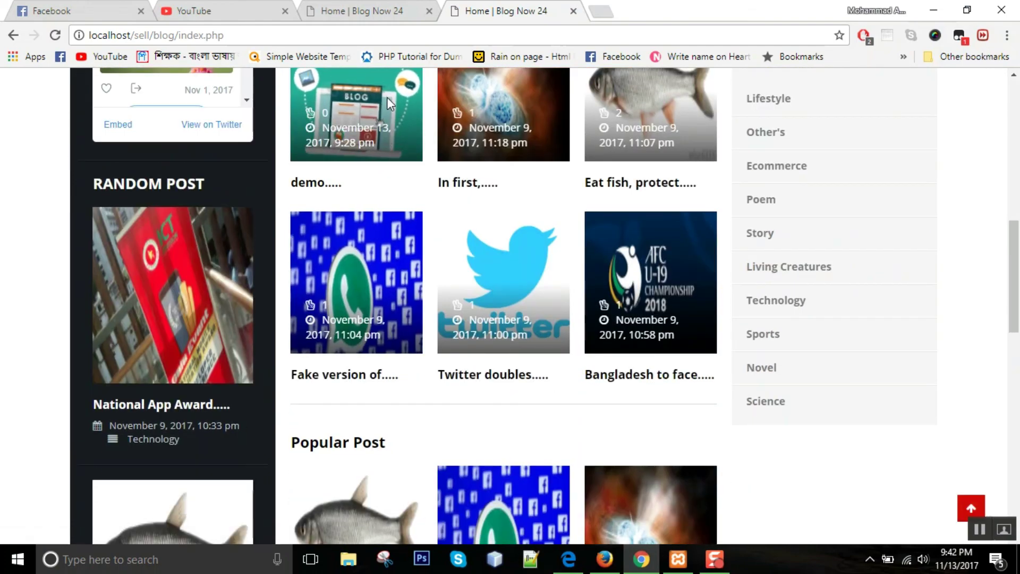
pyautogui.scroll(3, 372, 144)
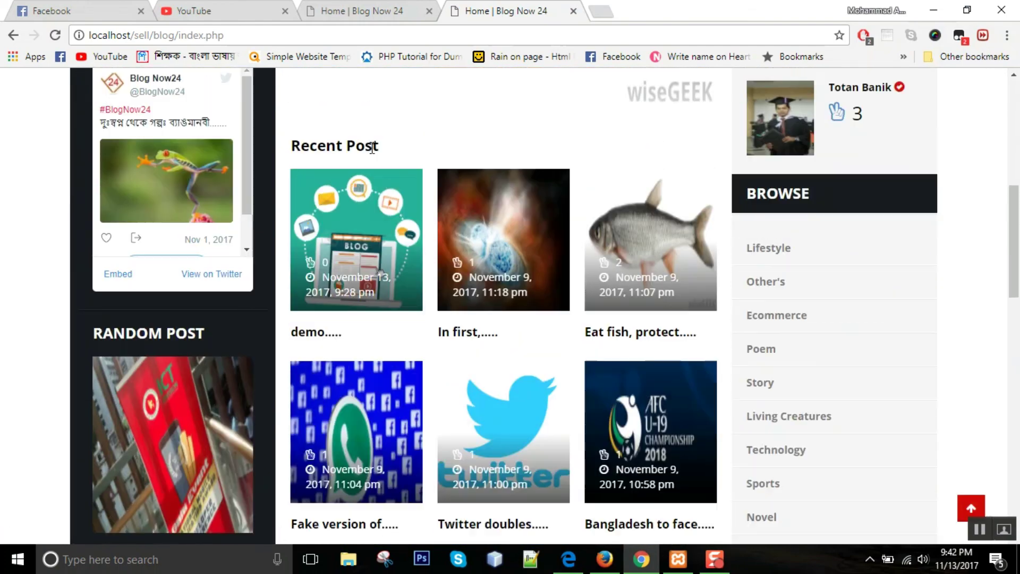
pyautogui.click(345, 285)
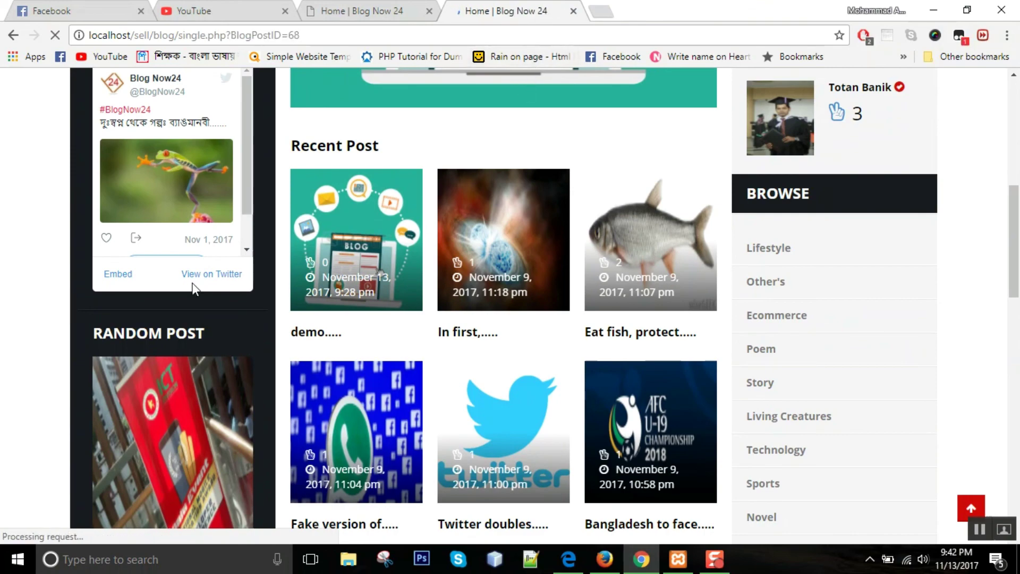
pyautogui.scroll(-6, 206, 288)
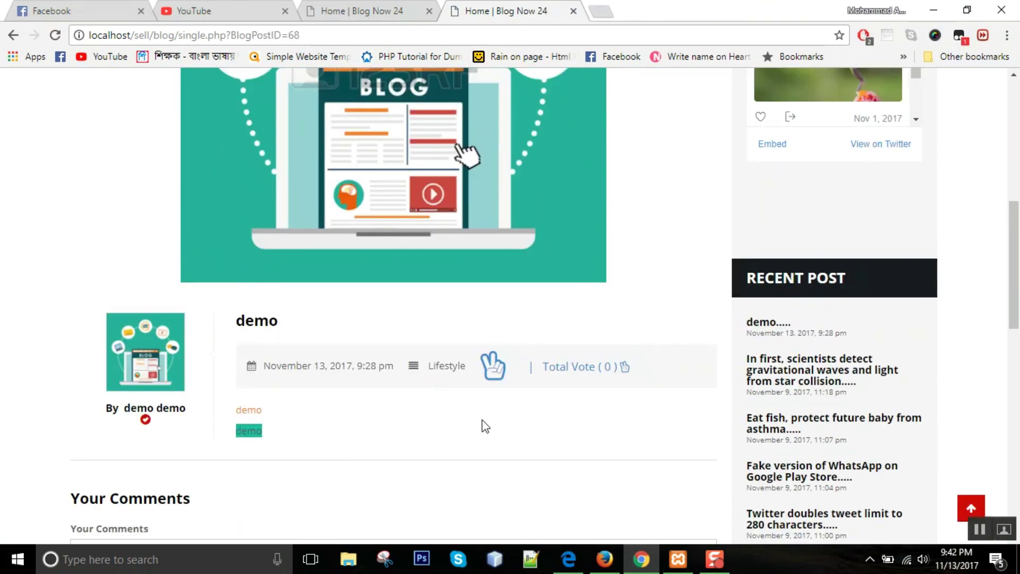
pyautogui.click(493, 366)
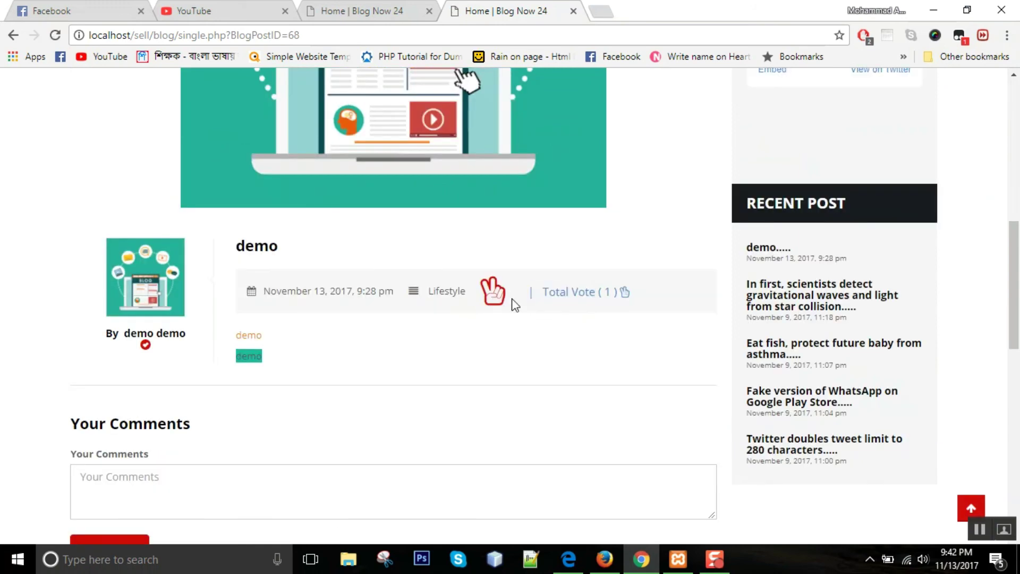
# - Submit the comment 'nice.' on the demo post
pyautogui.scroll(-3, 300, 371)
pyautogui.click(287, 340)
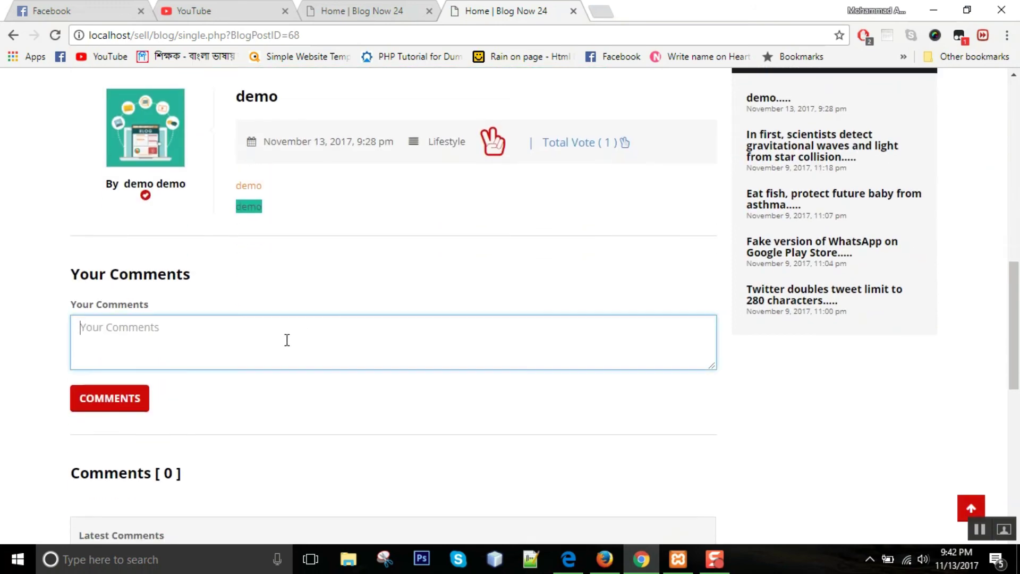
pyautogui.write('n')
pyautogui.click(128, 407)
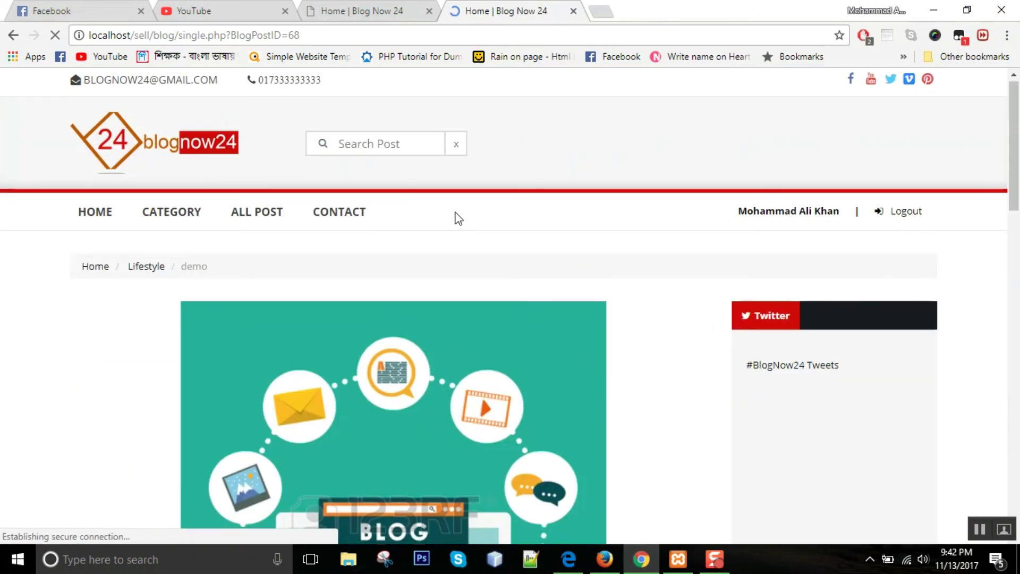
# - Confirm the comment 'nice.' is listed under Latest Comments on the public site
pyautogui.scroll(-10, 453, 216)
pyautogui.scroll(-4, 165, 276)
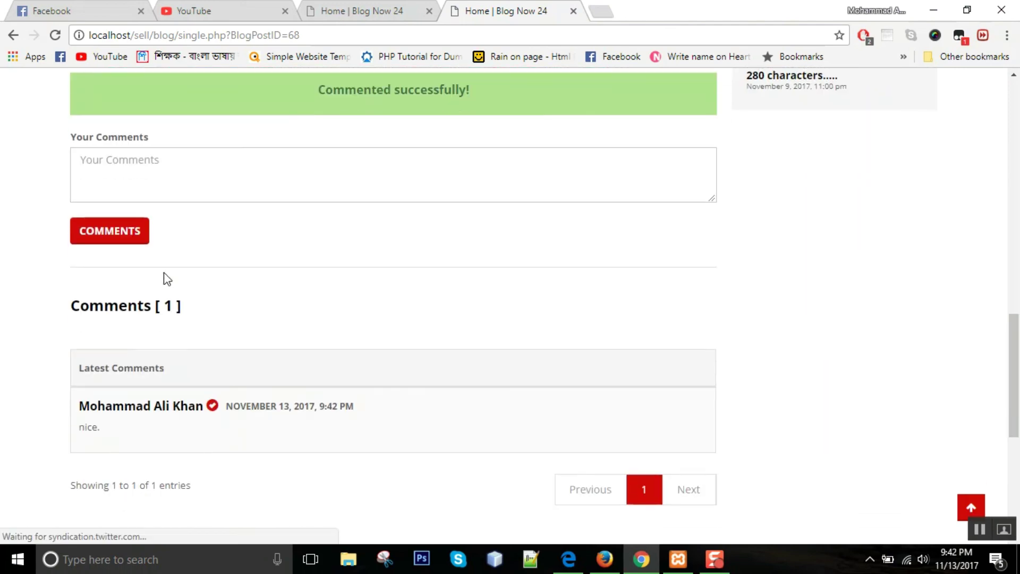
pyautogui.scroll(7, 265, 348)
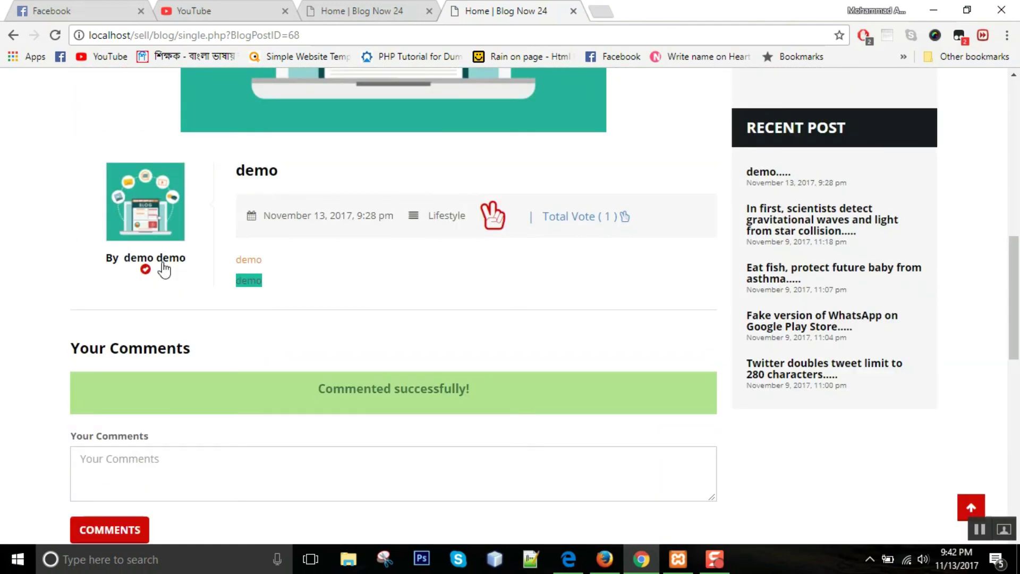
# - View the demo author's verified profile, then return home and to the editor's Edit Post page
pyautogui.click(162, 264)
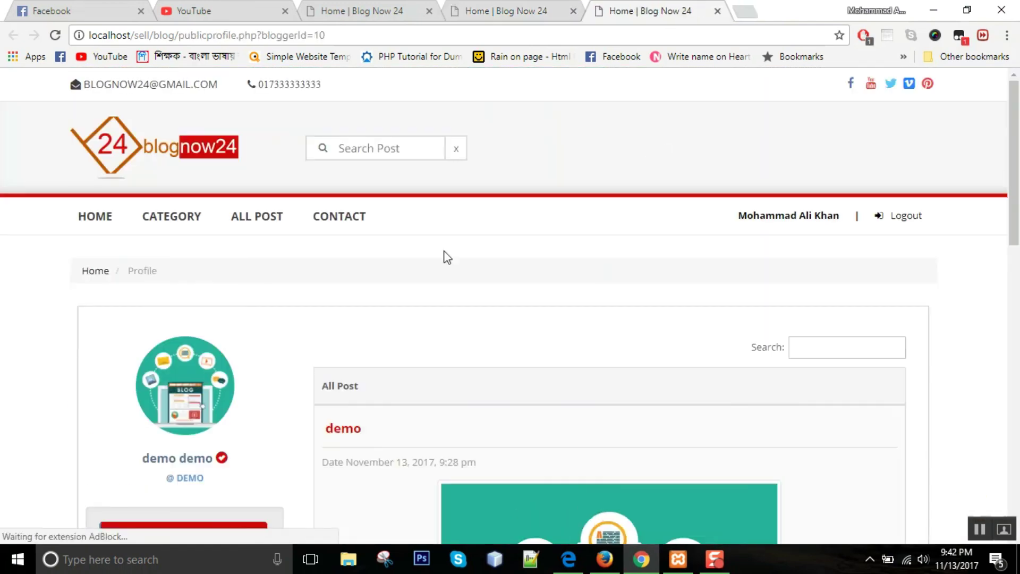
pyautogui.scroll(-4, 299, 307)
pyautogui.moveTo(222, 241)
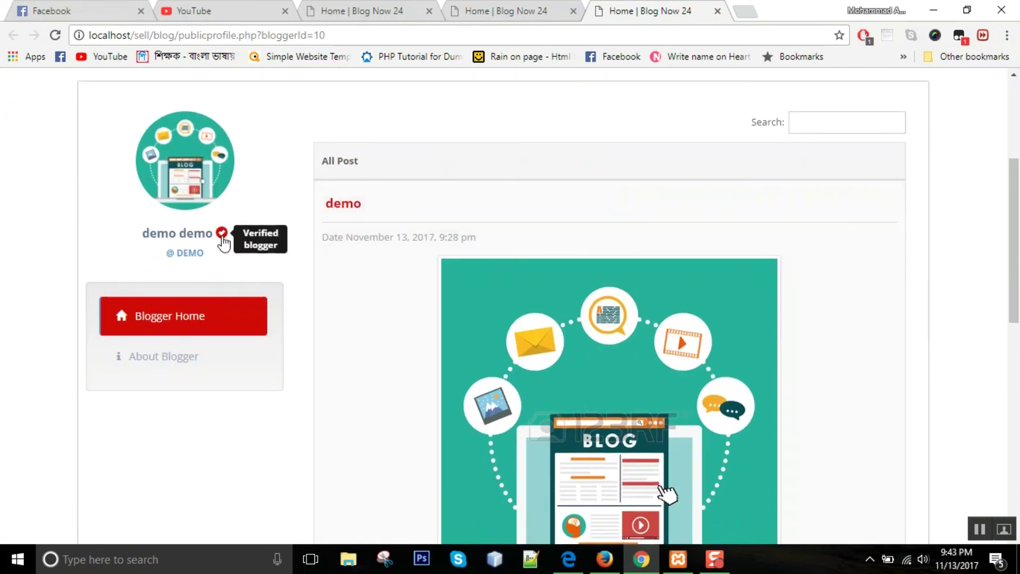
pyautogui.scroll(4, 329, 260)
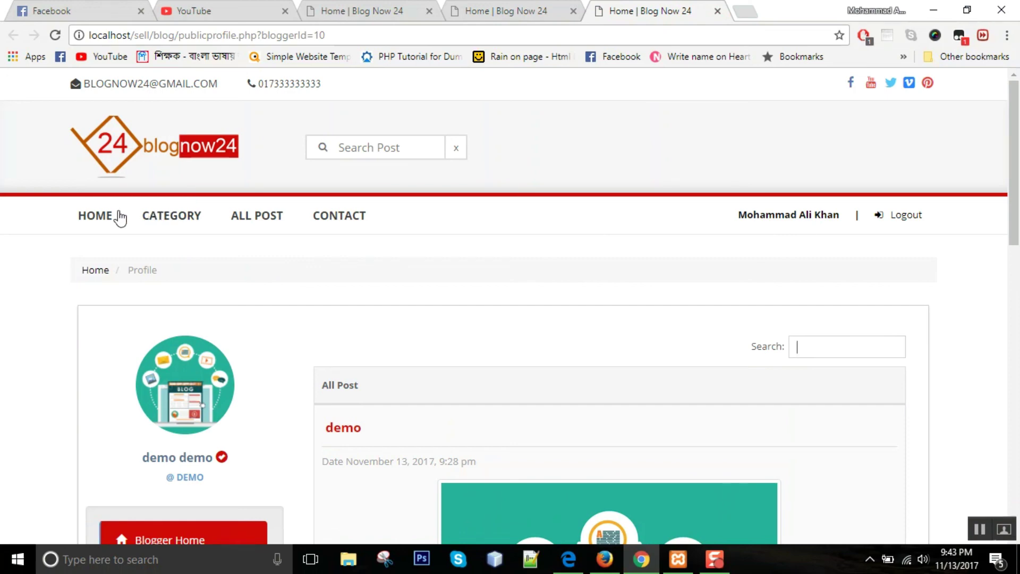
pyautogui.click(119, 217)
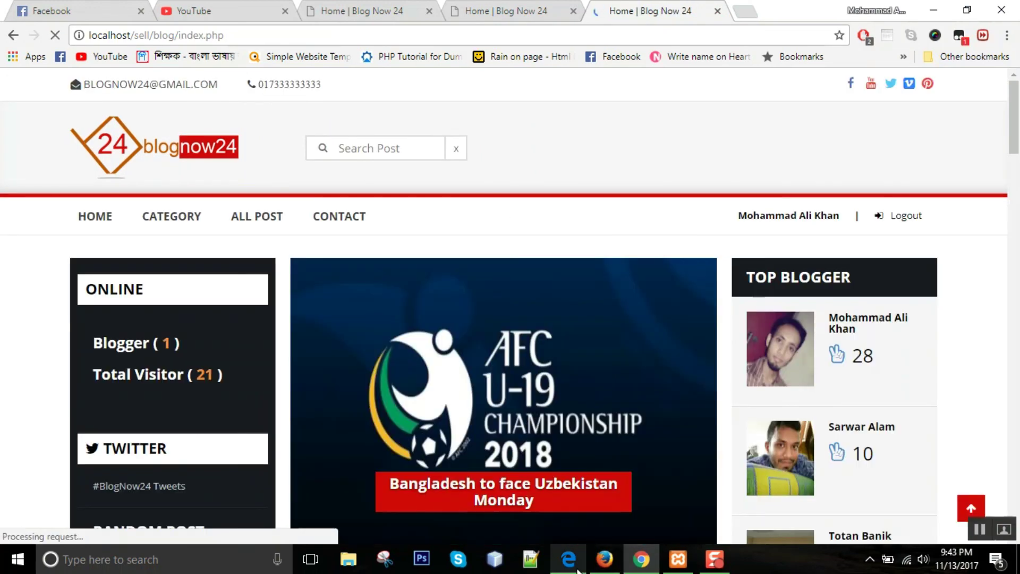
pyautogui.click(577, 567)
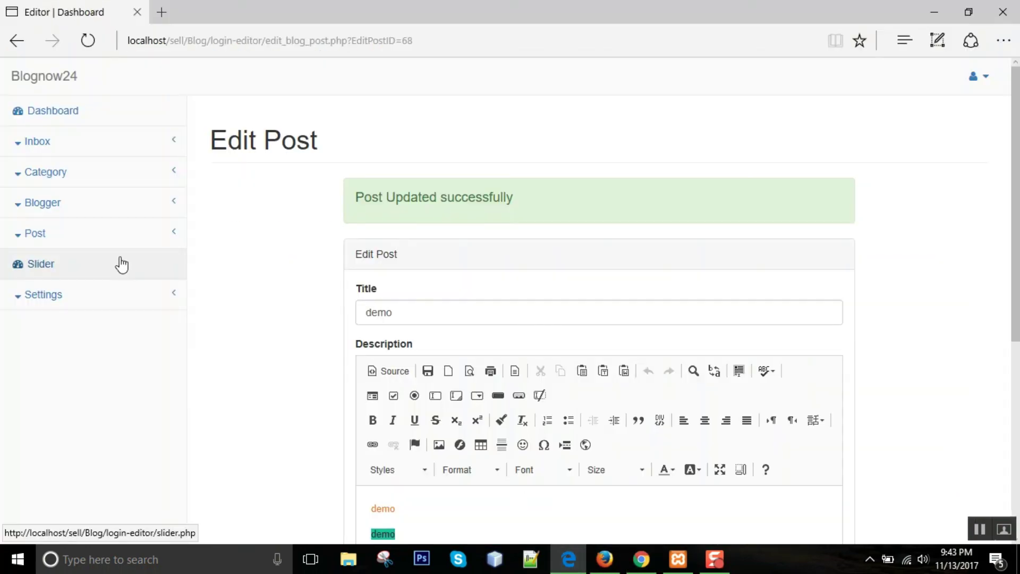